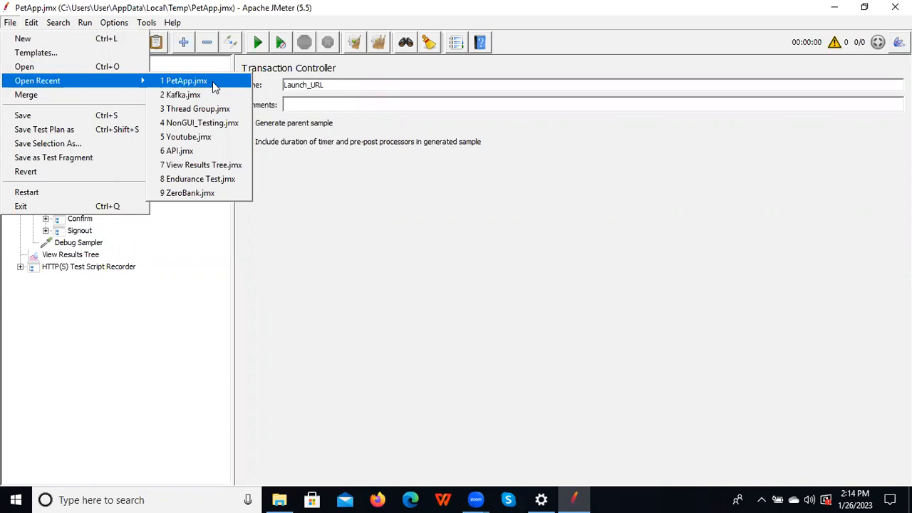
- Open the recent test plan PetApp.jmx and expand Thread Group and Recording Controller to show the recorded transactions, selecting Signout
left_click(185, 81)
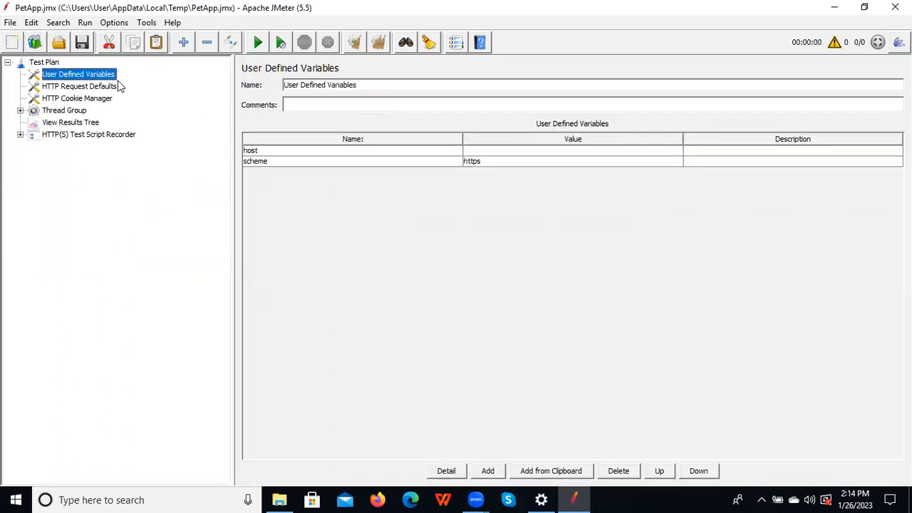
left_click(20, 111)
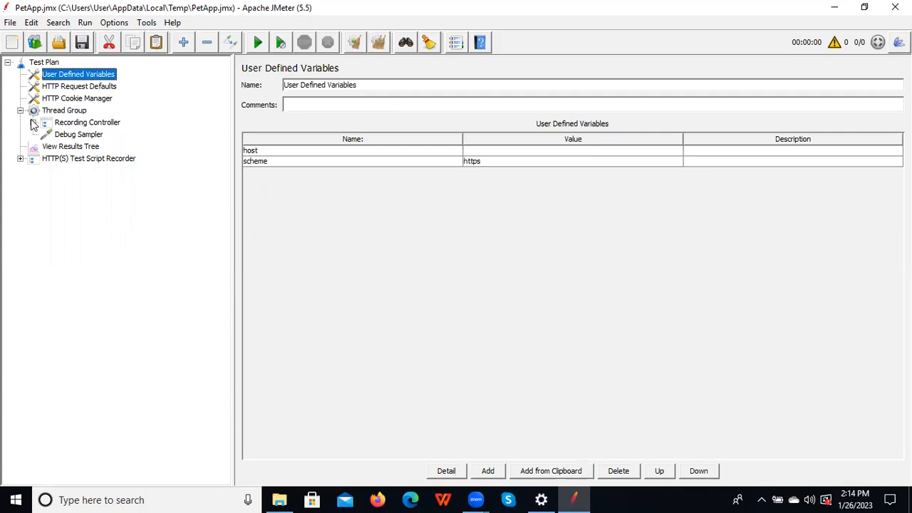
left_click(32, 122)
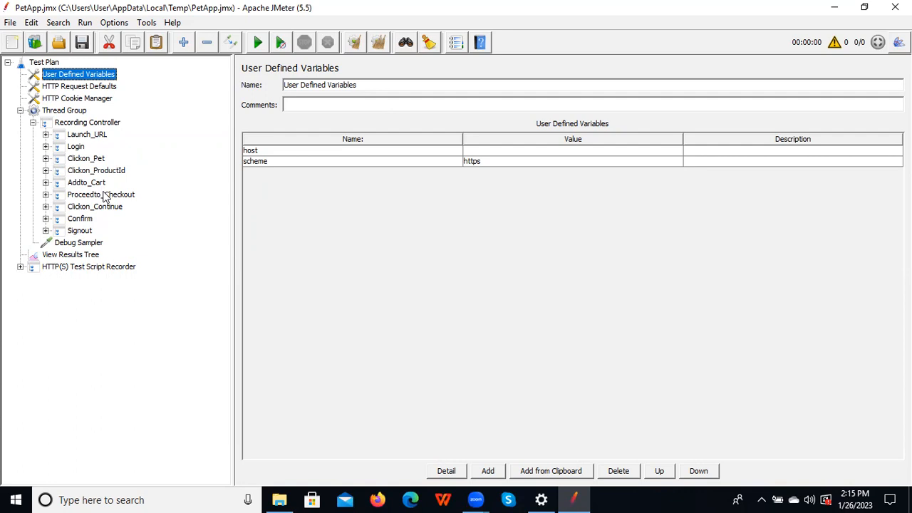
left_click(80, 231)
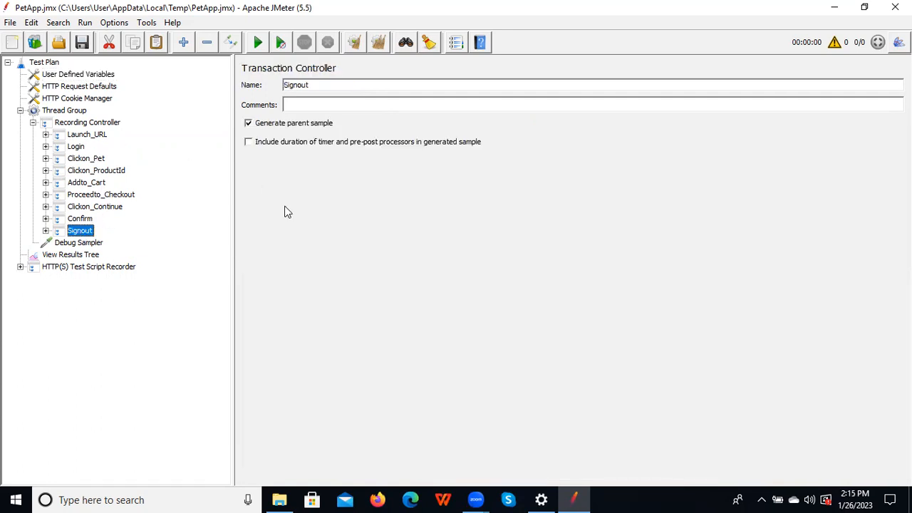
- Examine the recorded requests in the Launch_URL and Login transactions, checking each request's path and parameters
left_click(46, 135)
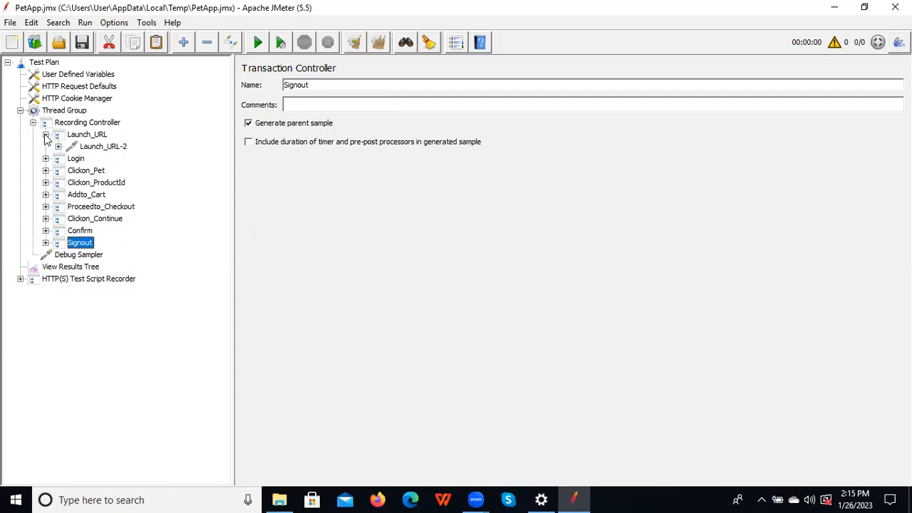
left_click(58, 146)
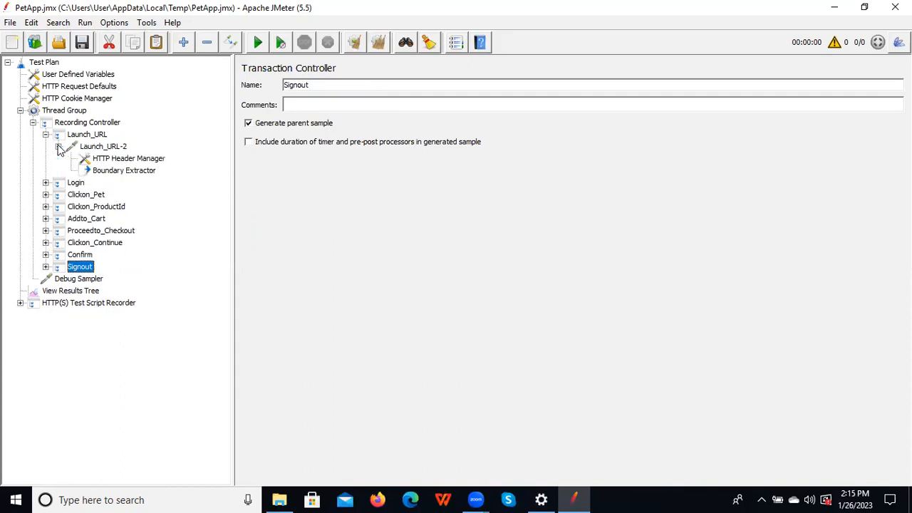
left_click(104, 147)
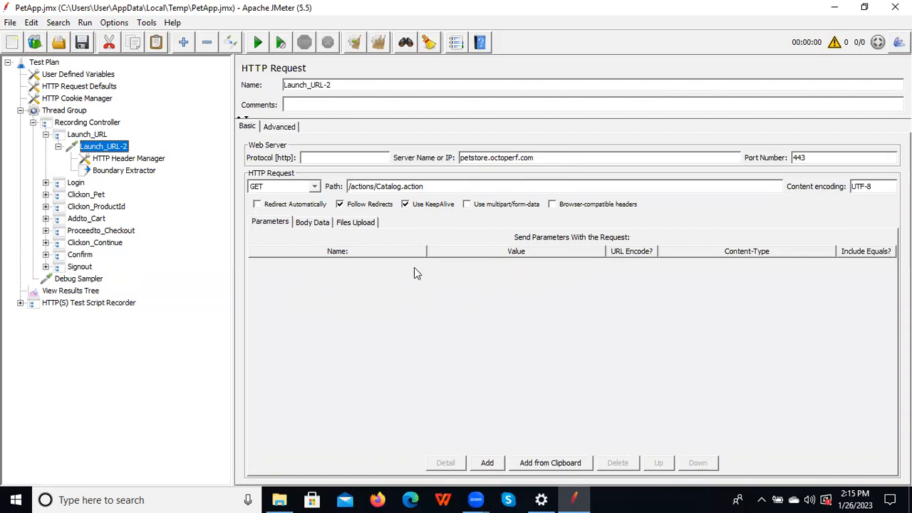
left_click(58, 147)
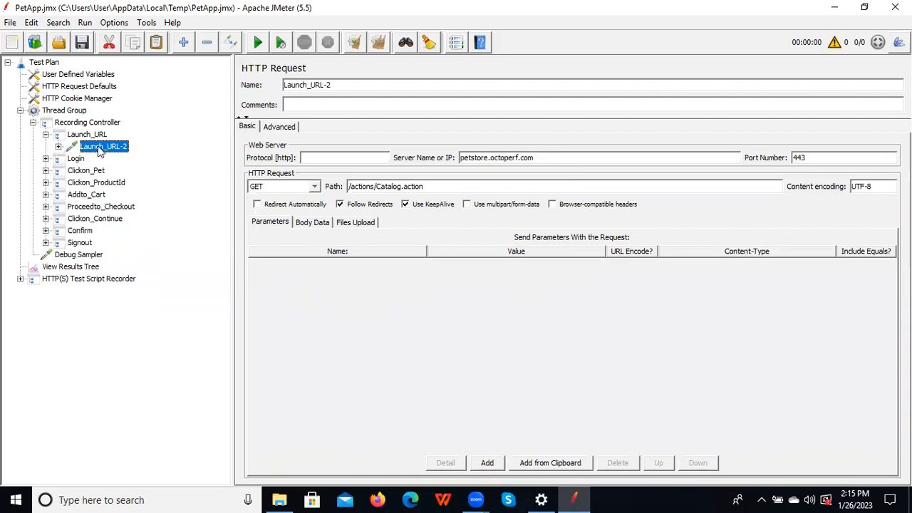
left_click(46, 158)
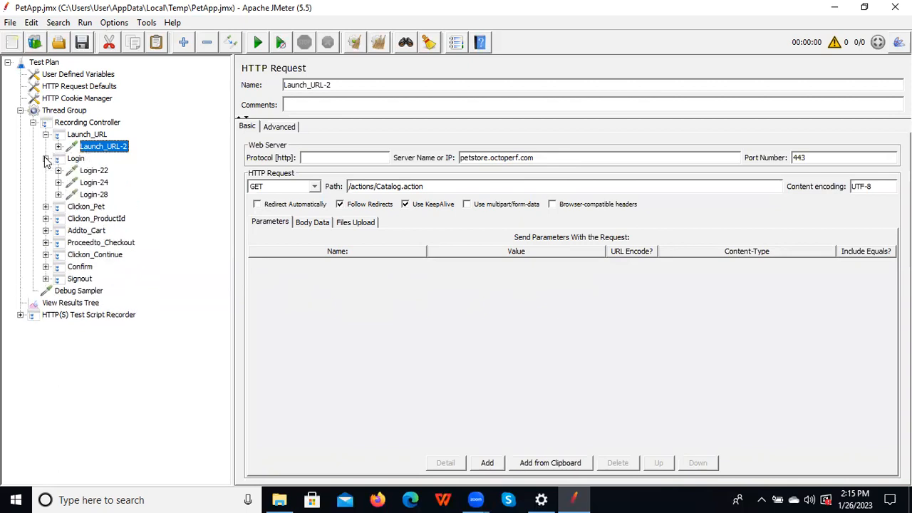
left_click(91, 173)
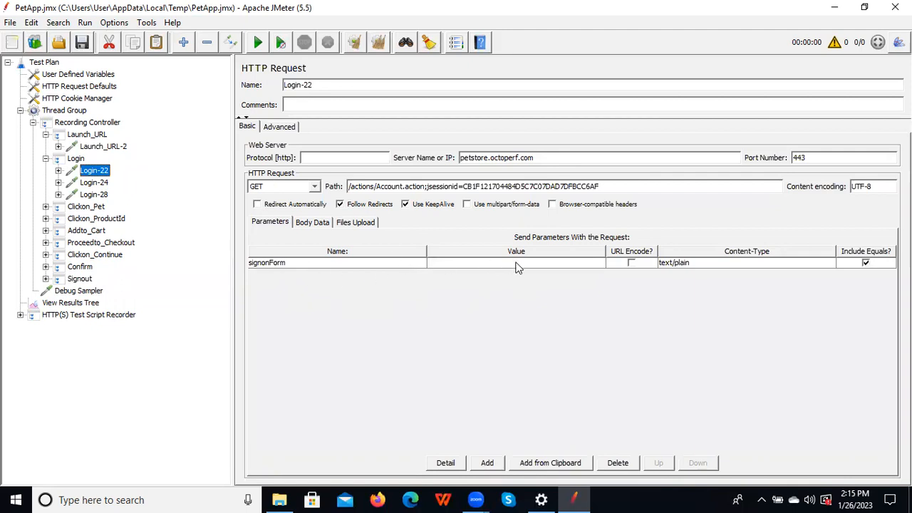
left_click(90, 184)
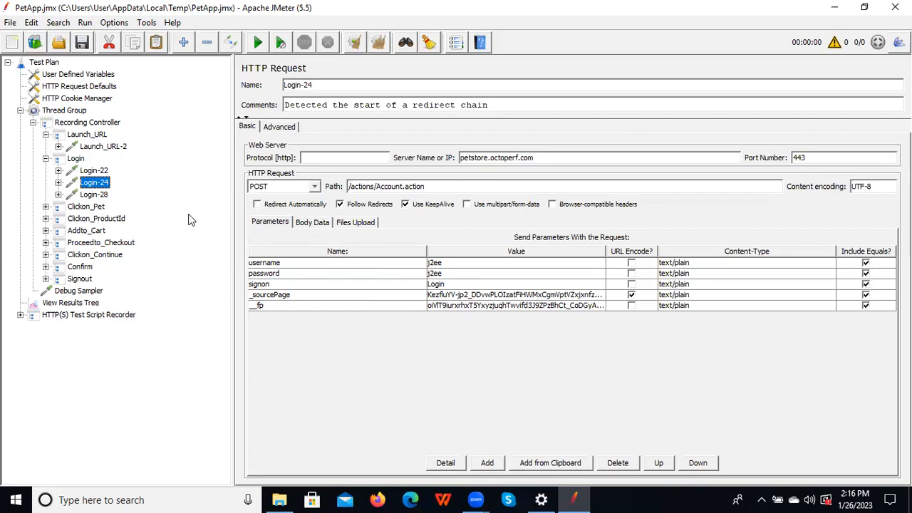
left_click(93, 194)
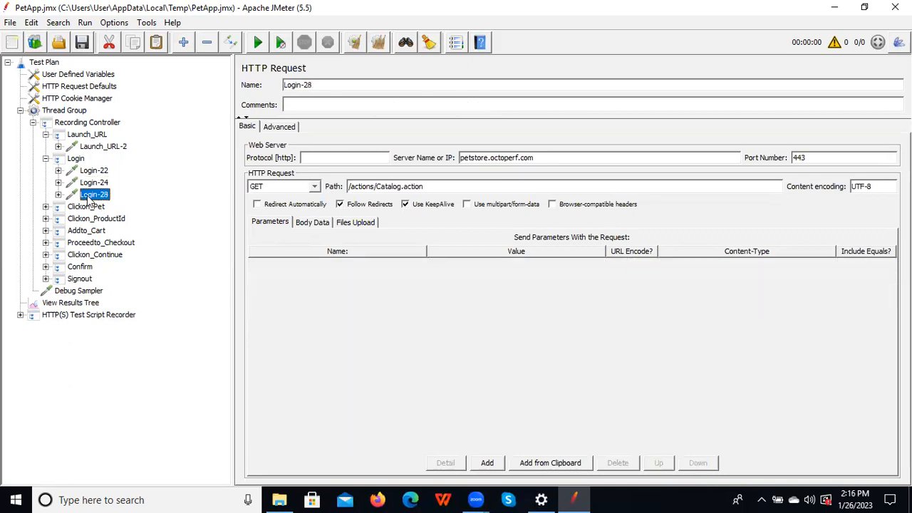
- Examine the request parameters in the Clickon_Pet, Clickon_ProductId, Addto_Cart and Proceedto_Checkout transactions
left_click(46, 207)
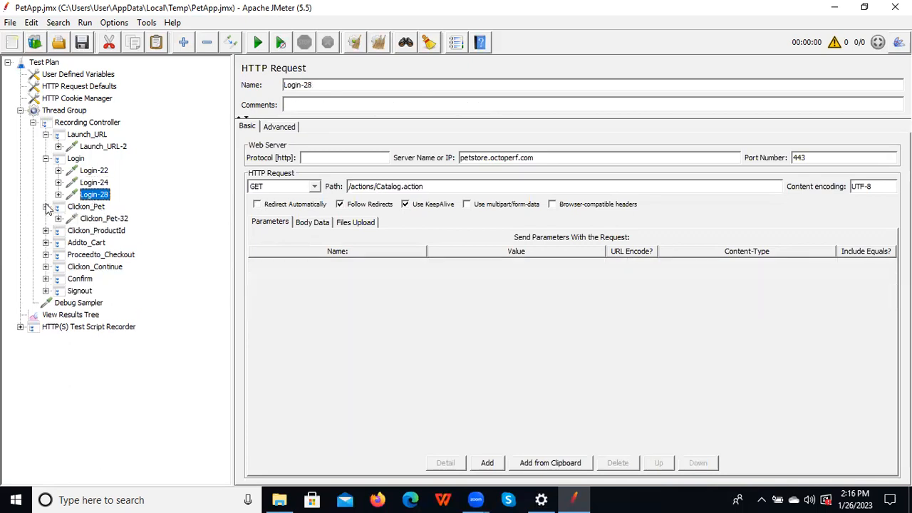
left_click(89, 220)
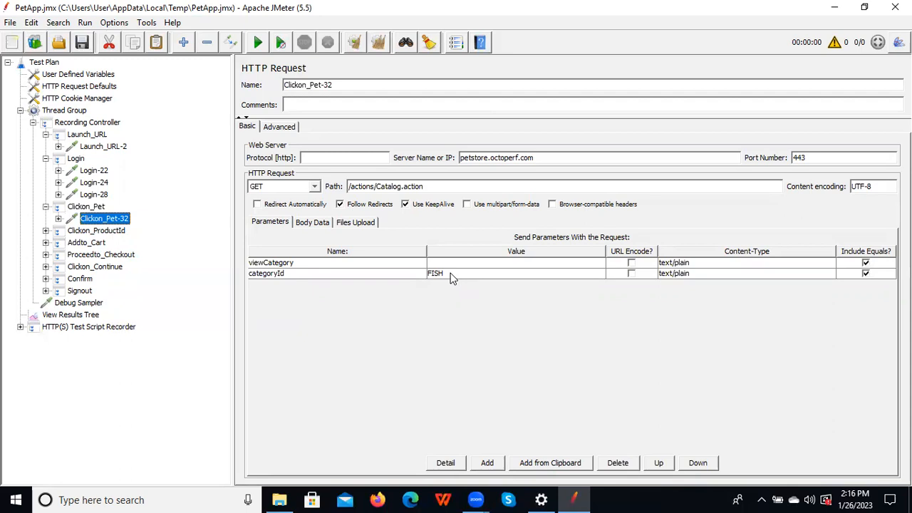
left_click(45, 231)
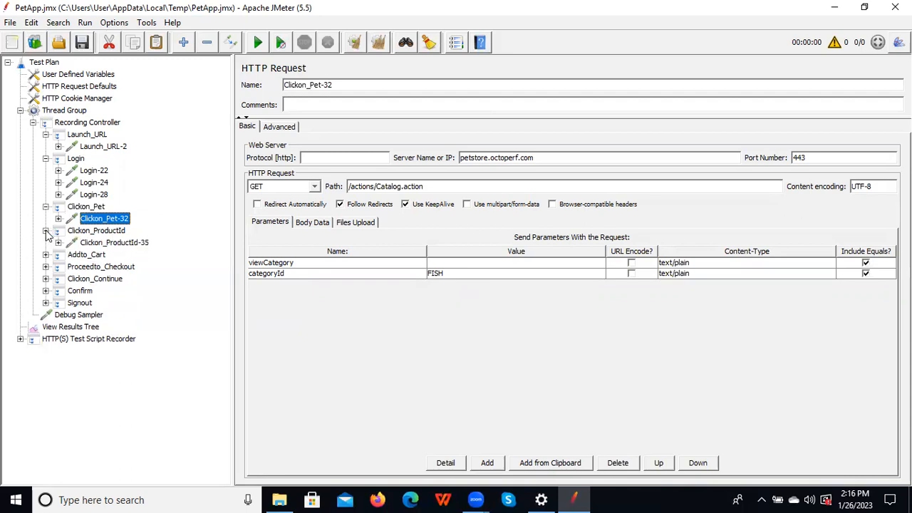
left_click(100, 243)
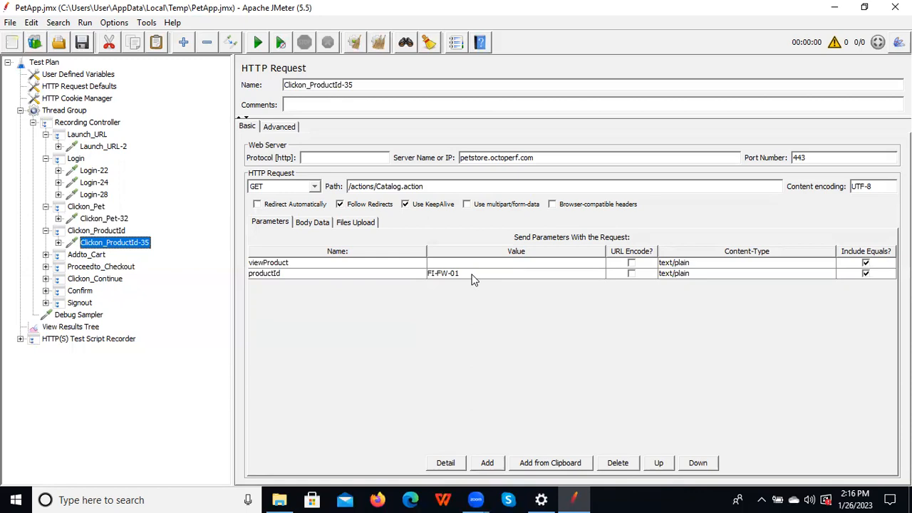
left_click(46, 254)
left_click(115, 270)
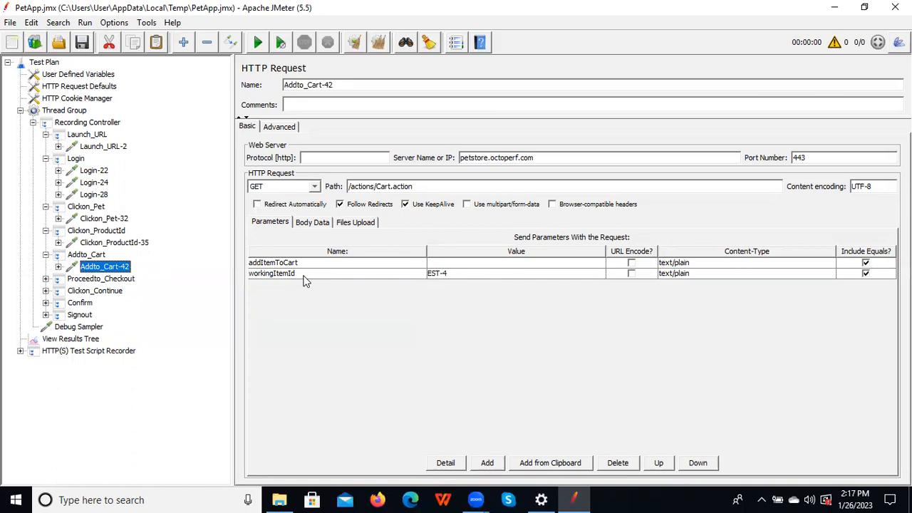
left_click(45, 279)
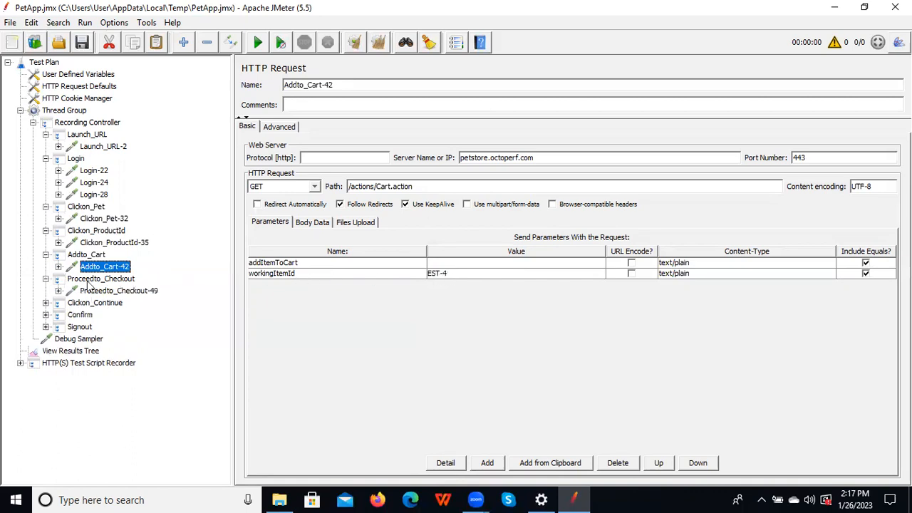
left_click(121, 292)
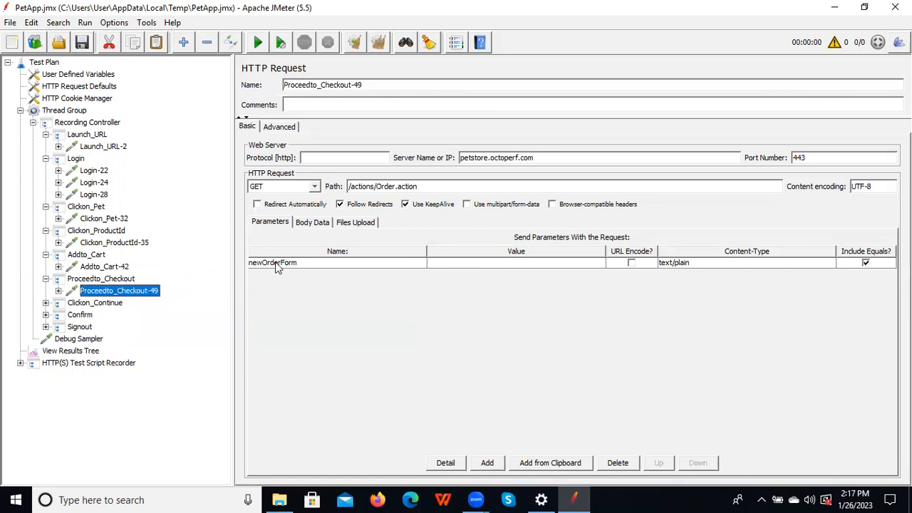
- Examine the request parameters in the Clickon_Continue, Confirm and Signout transactions
left_click(46, 302)
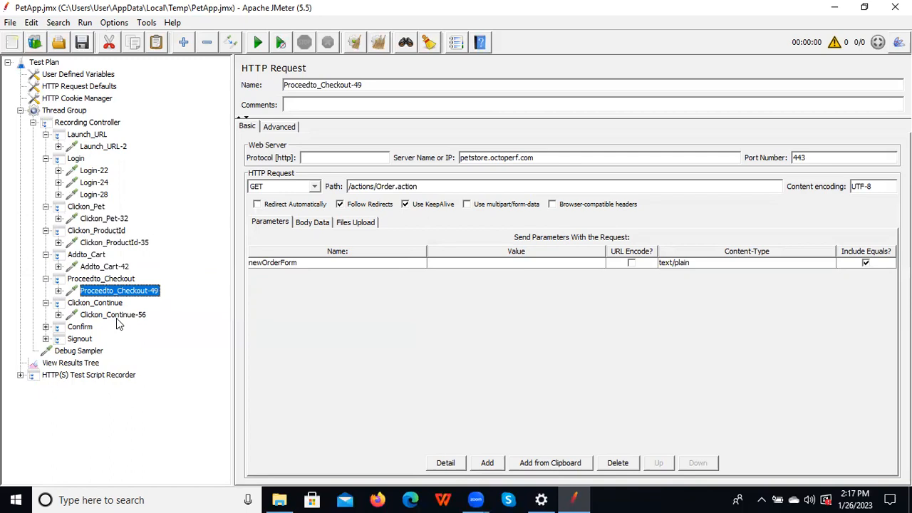
left_click(114, 316)
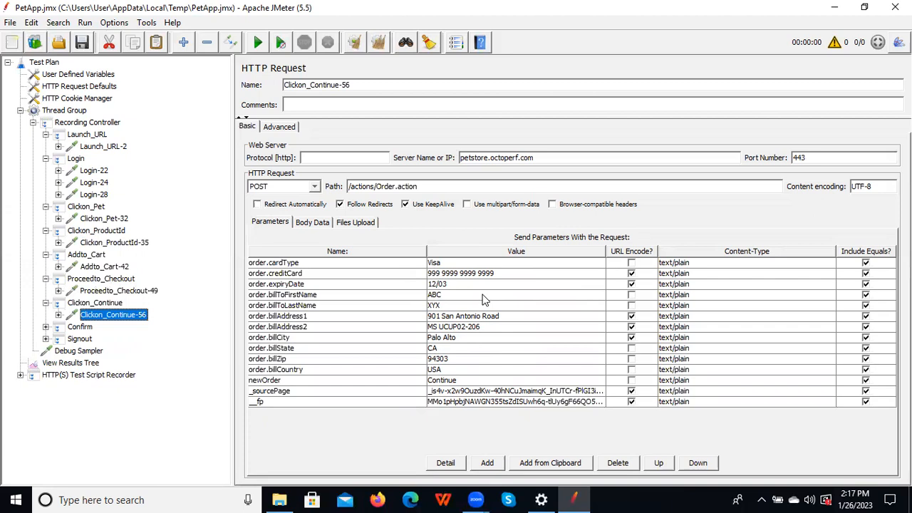
left_click(45, 327)
left_click(104, 340)
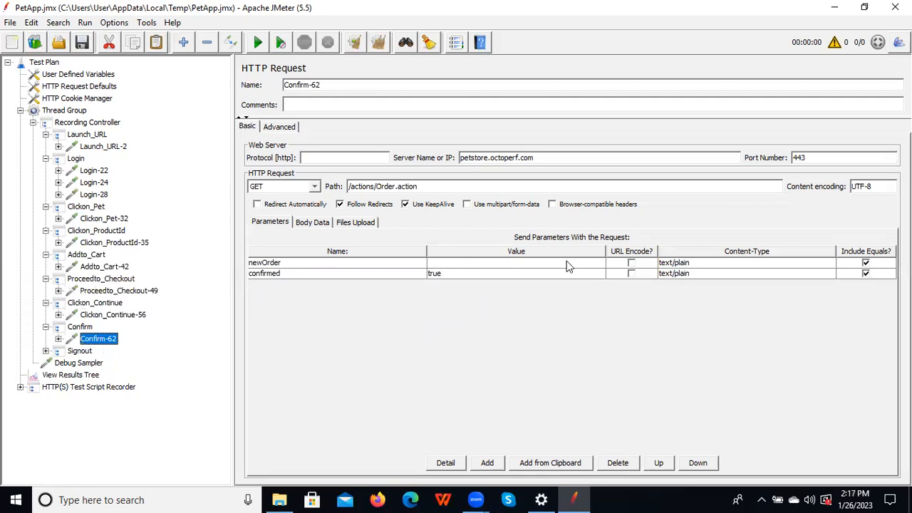
left_click(45, 352)
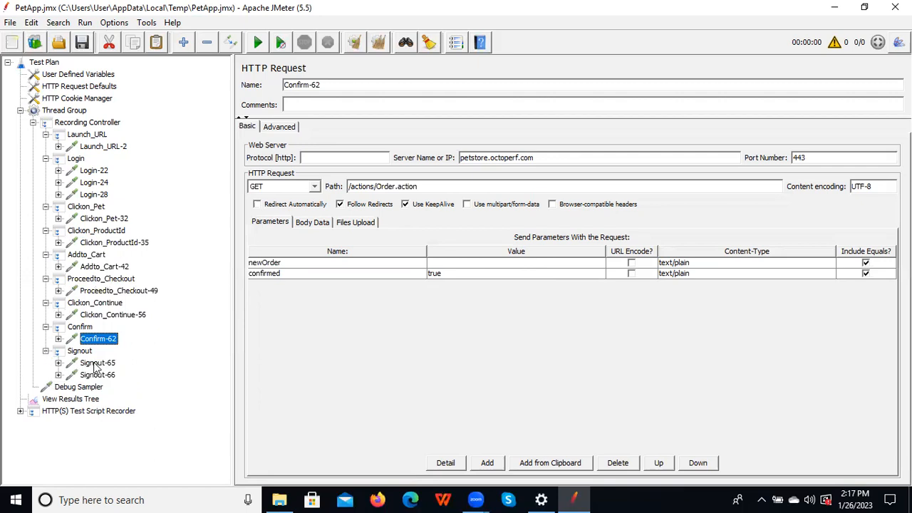
left_click(95, 364)
left_click(103, 376)
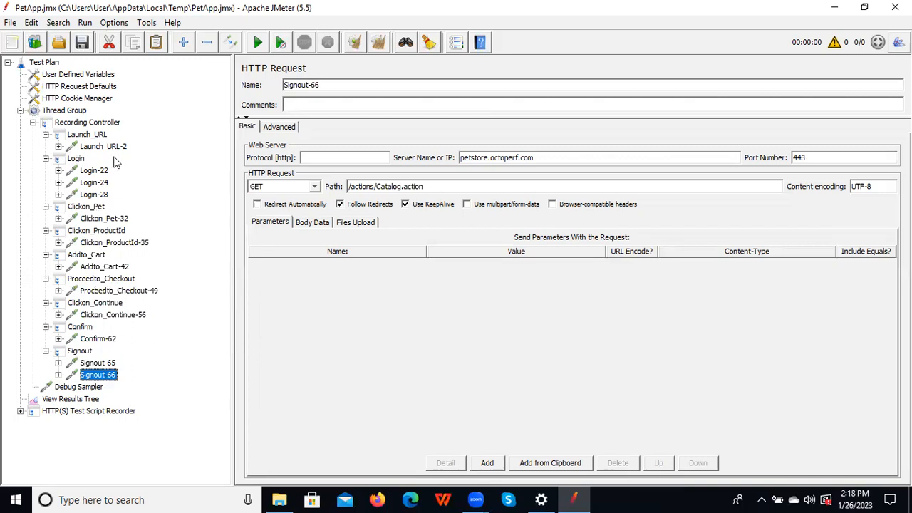
- Copy the full value of the _sourcePage parameter from the Login-24 request
left_click(95, 172)
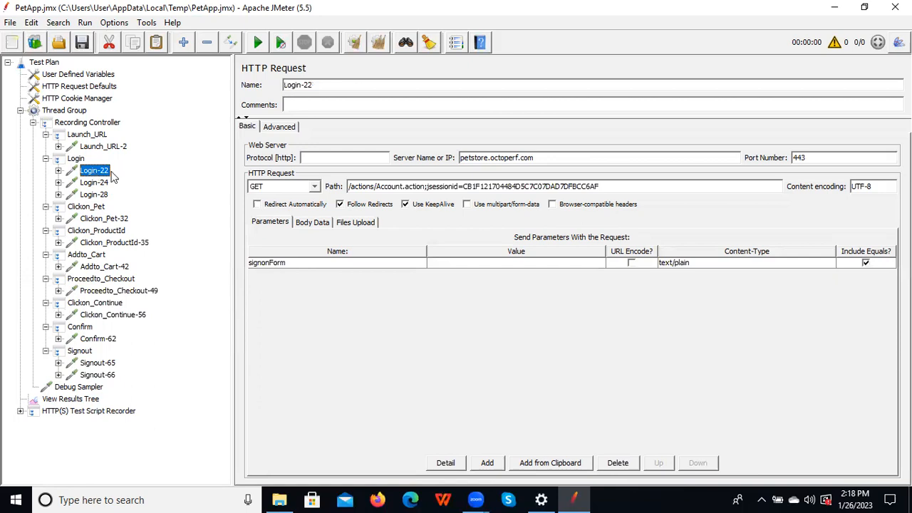
left_click(85, 184)
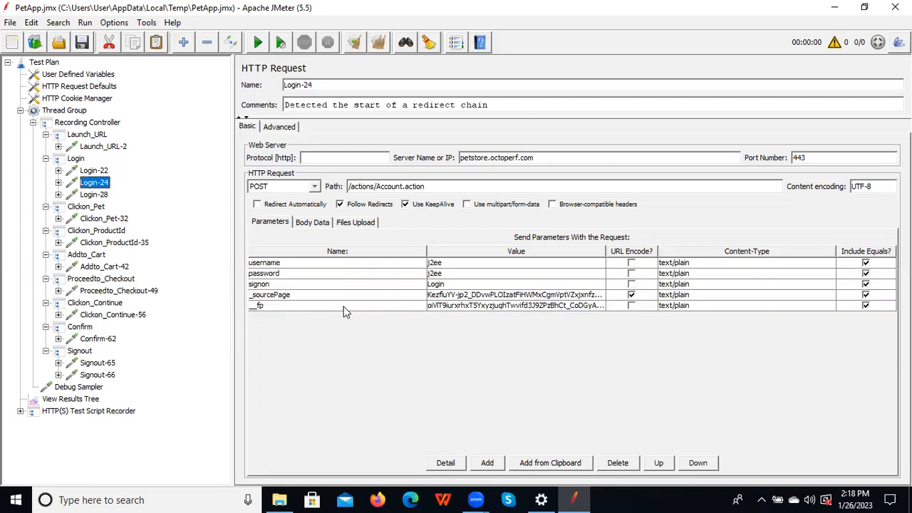
double_click(475, 295)
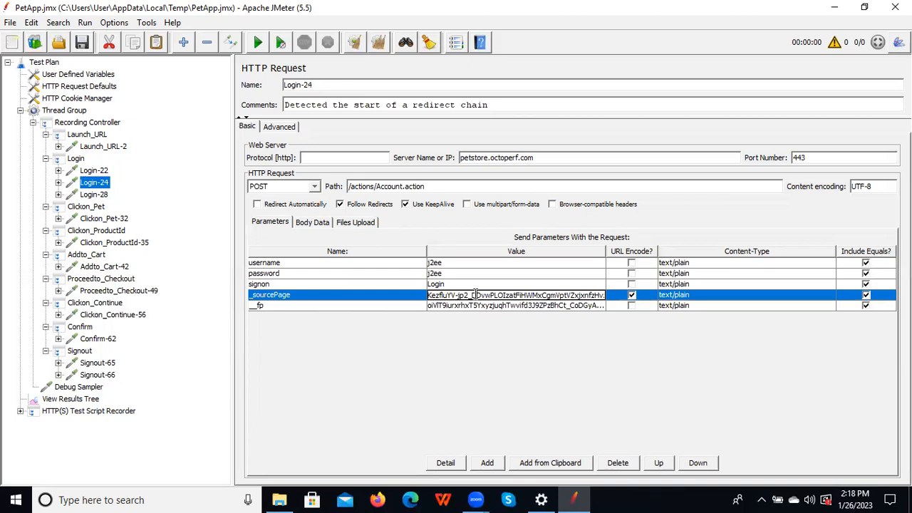
key("ctrl+a")
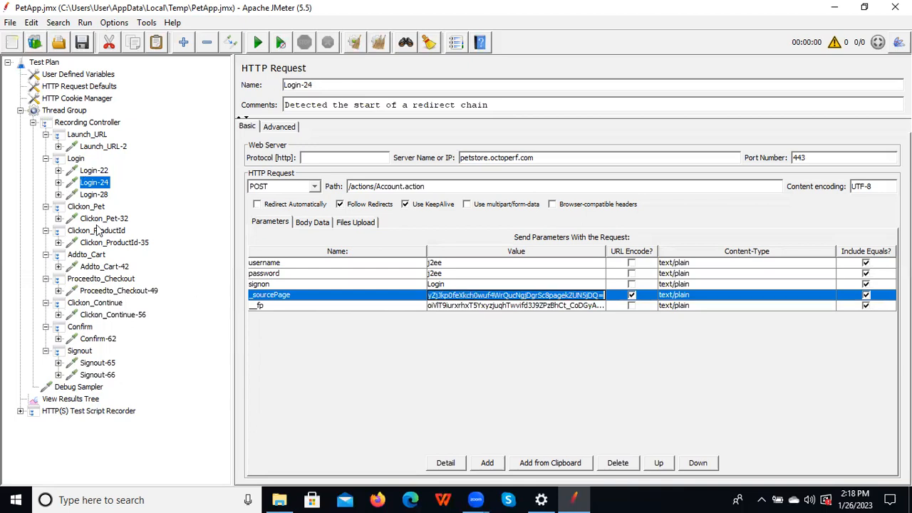
- Run the test plan with View Results Tree open, overwriting the existing PetApp.xml results file
left_click(71, 399)
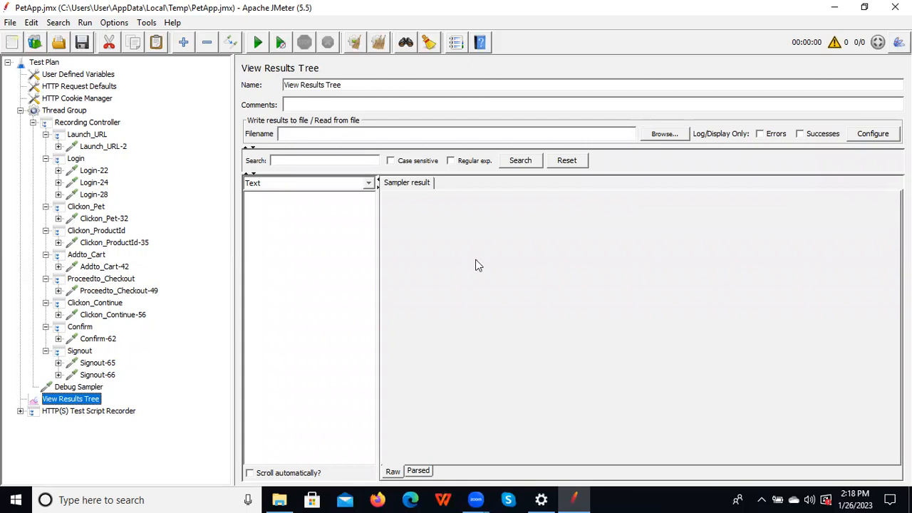
left_click(257, 42)
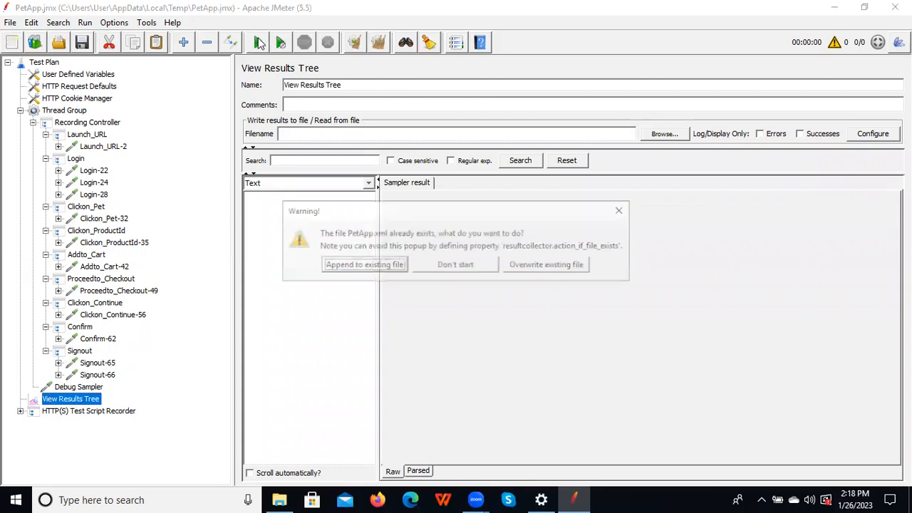
left_click(553, 265)
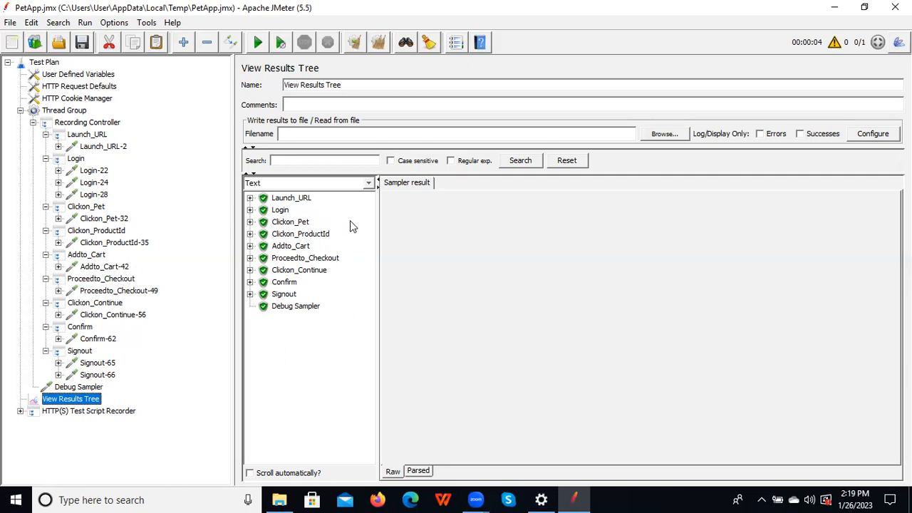
- Search the results tree for the copied _sourcePage value and expand the Login result
left_click(296, 160)
key("ctrl+v")
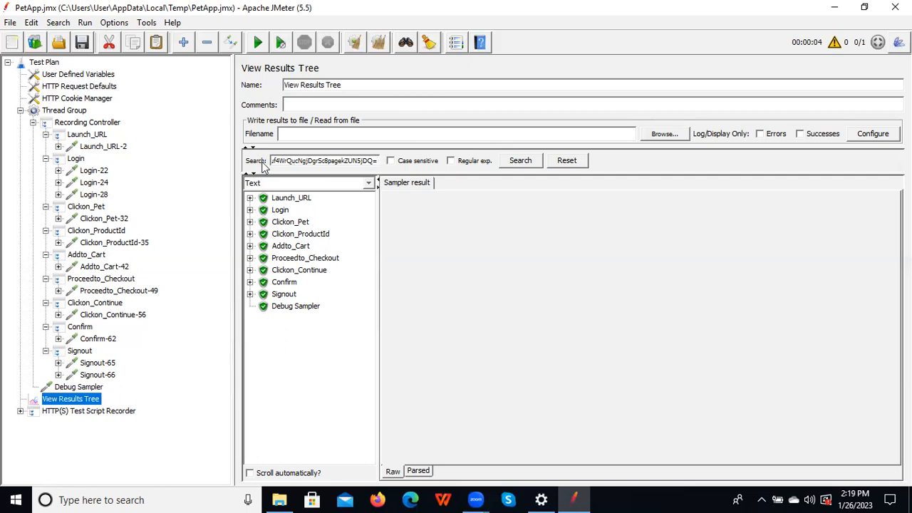
left_click(527, 161)
left_click(249, 210)
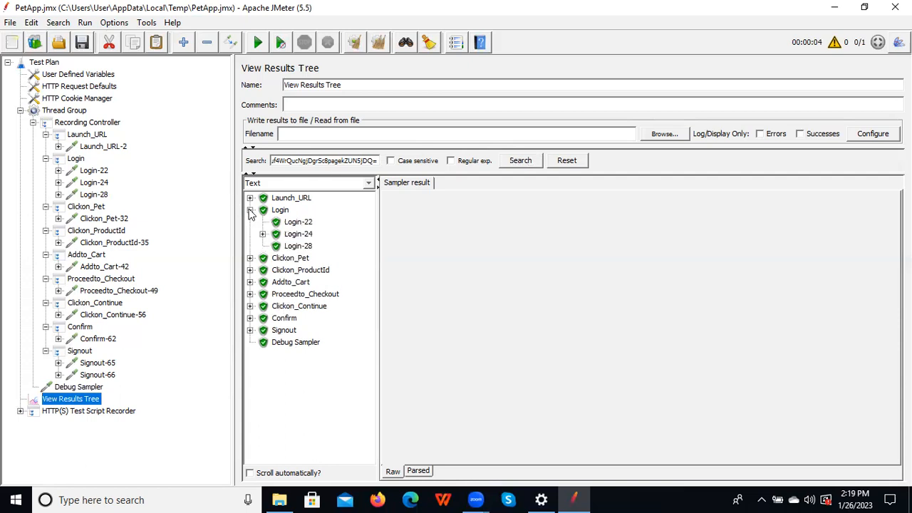
- Remove the trailing equals sign from the _sourcePage search text and search the results tree again
left_click(517, 164)
left_click(518, 164)
left_click(530, 168)
left_click(379, 160)
key("BackSpace")
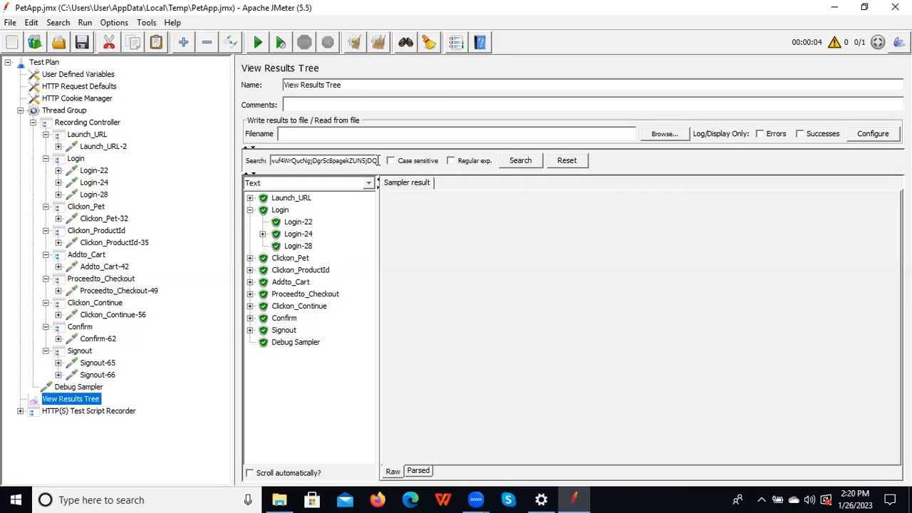
left_click(522, 161)
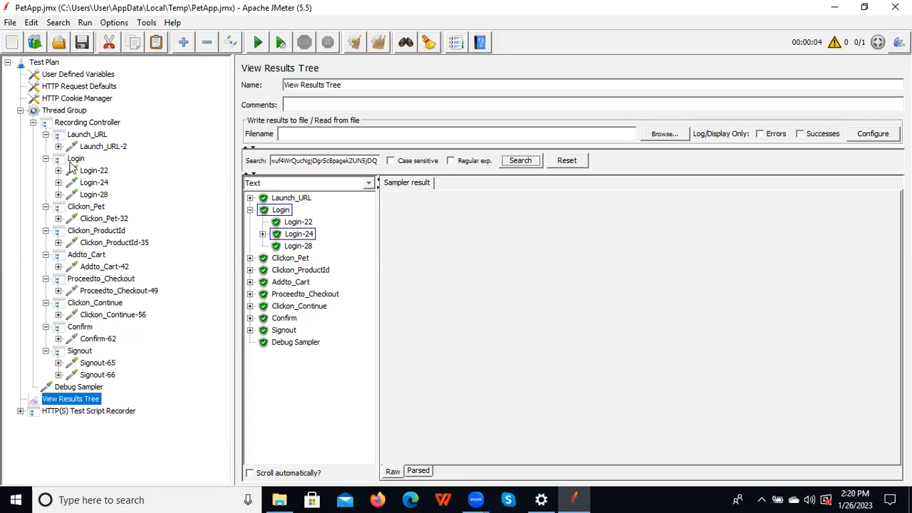
- Inspect the sampler results of Login-22, the Login transaction and the Launch_URL transaction
left_click(299, 224)
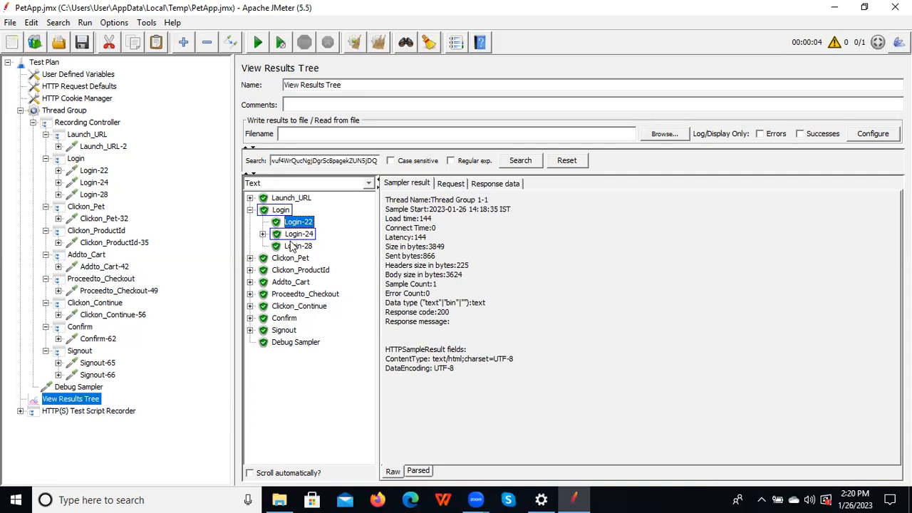
left_click(281, 211)
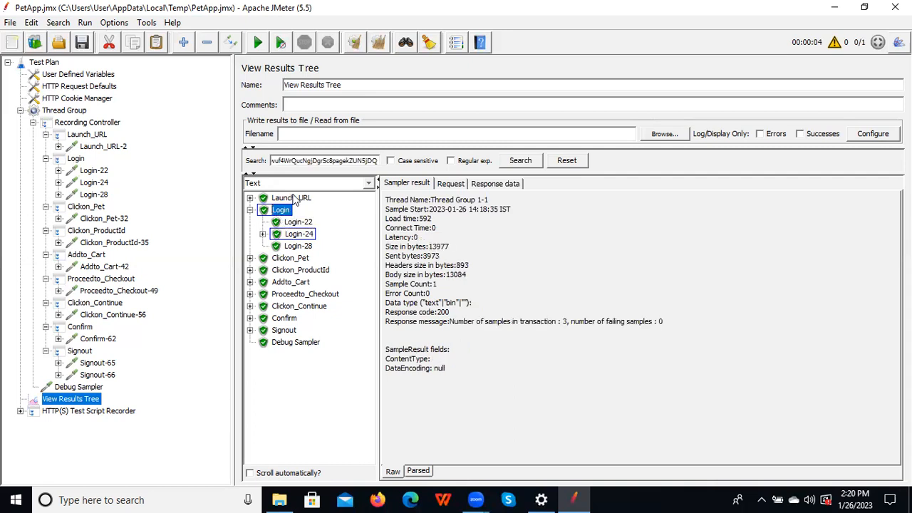
left_click(292, 199)
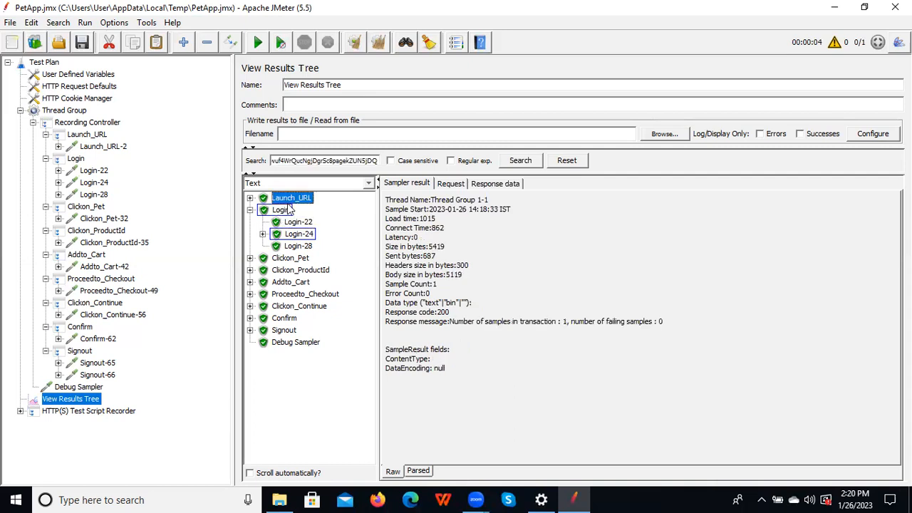
left_click(285, 208)
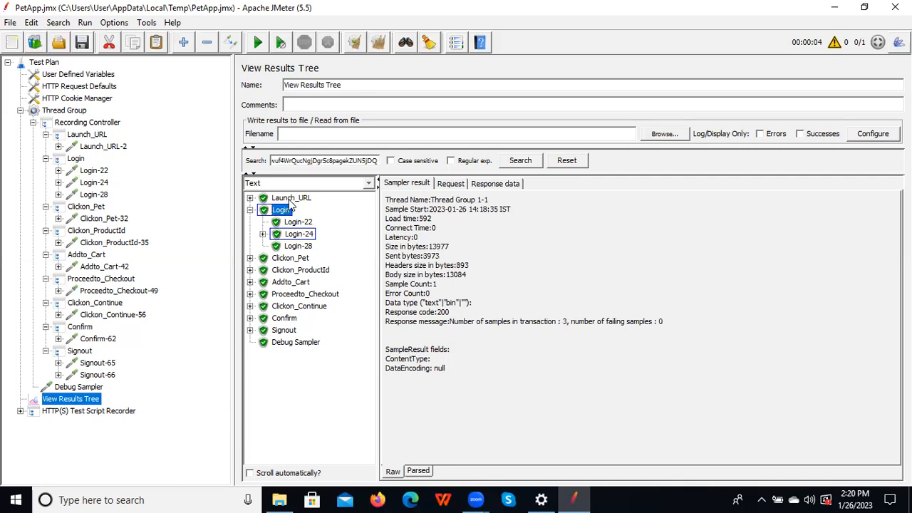
left_click(291, 203)
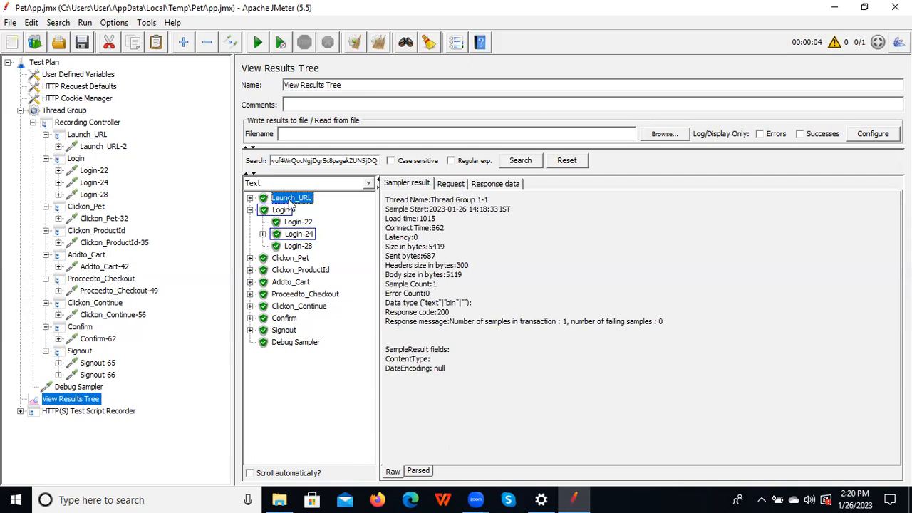
- Expand the Launch_URL result and search Launch_URL-2's response body for the copied _sourcePage value without its trailing equals sign
left_click(250, 199)
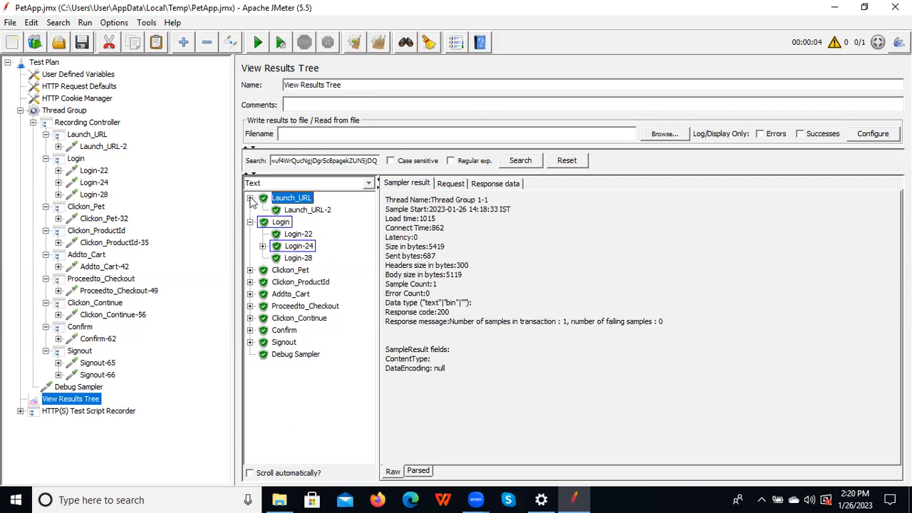
left_click(320, 214)
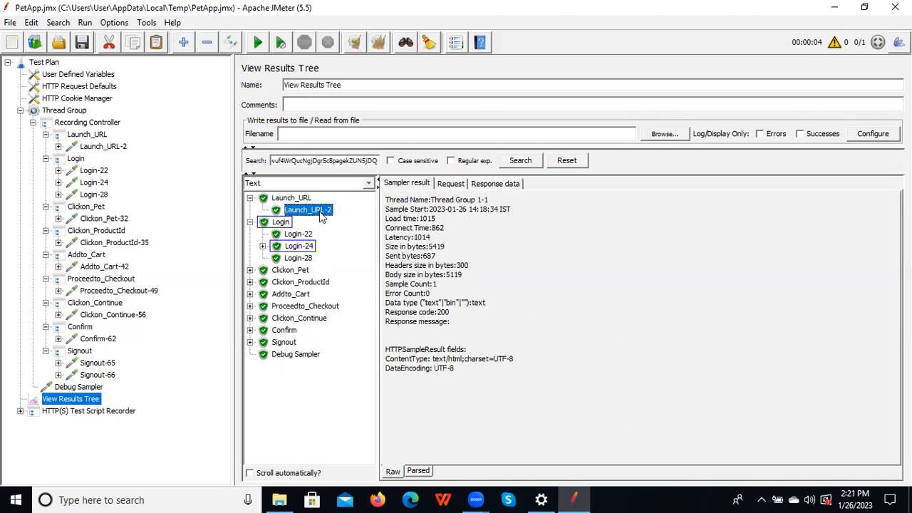
left_click(514, 162)
left_click(497, 184)
left_click(568, 214)
key("ctrl+v")
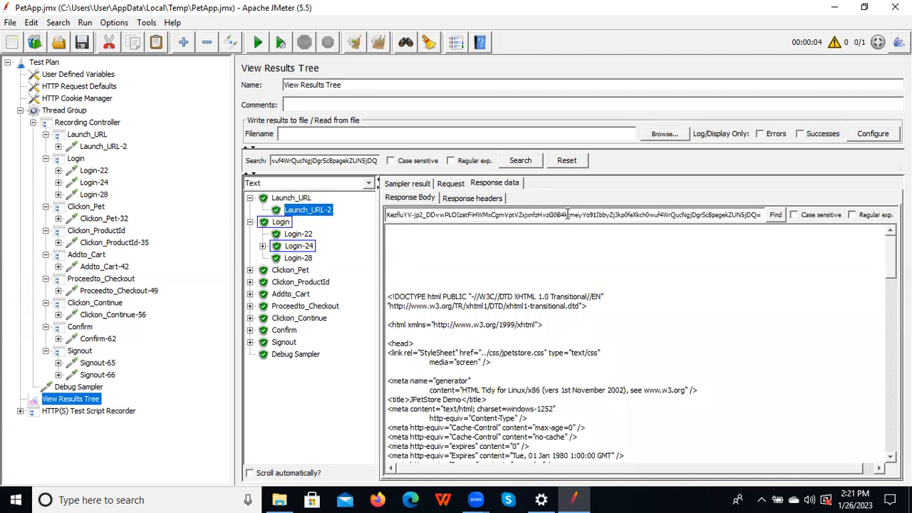
key("Delete")
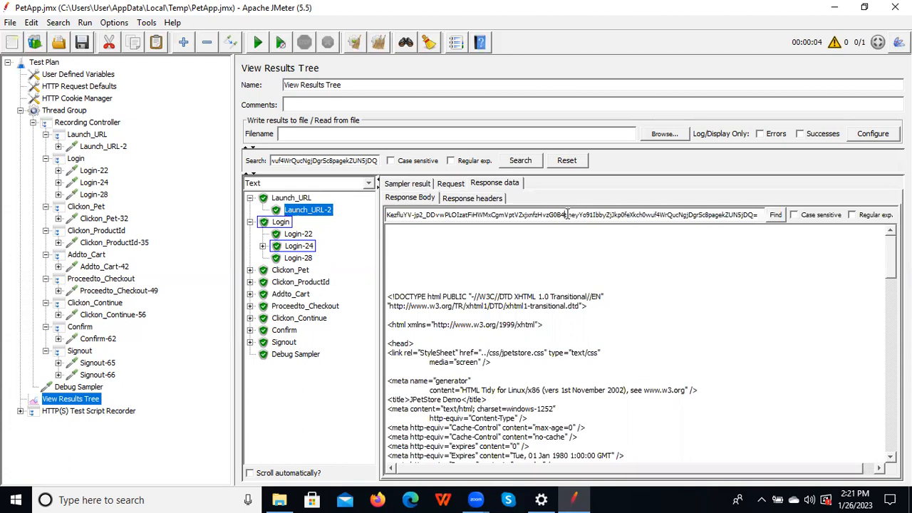
type("t")
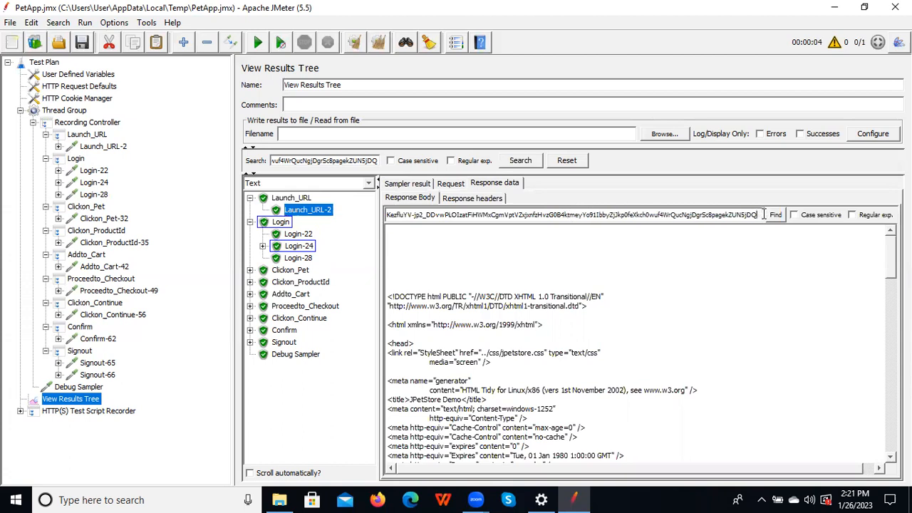
left_click(775, 217)
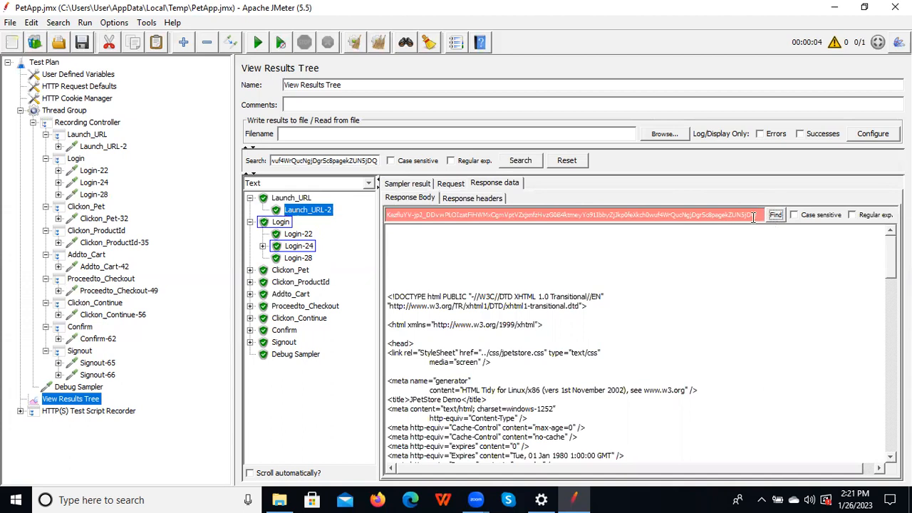
- Replace the search text and search Launch_URL-2's response body for _source
triple_click(754, 214)
key("BackSpace")
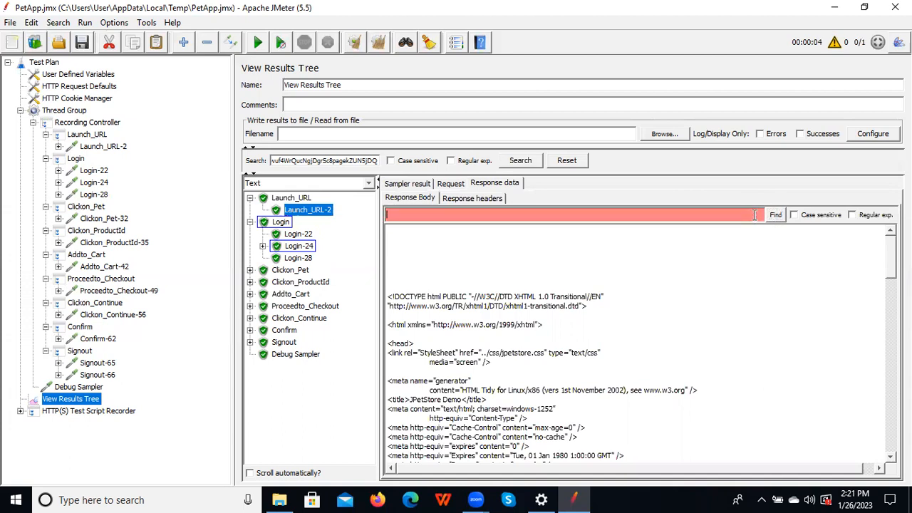
left_click(94, 182)
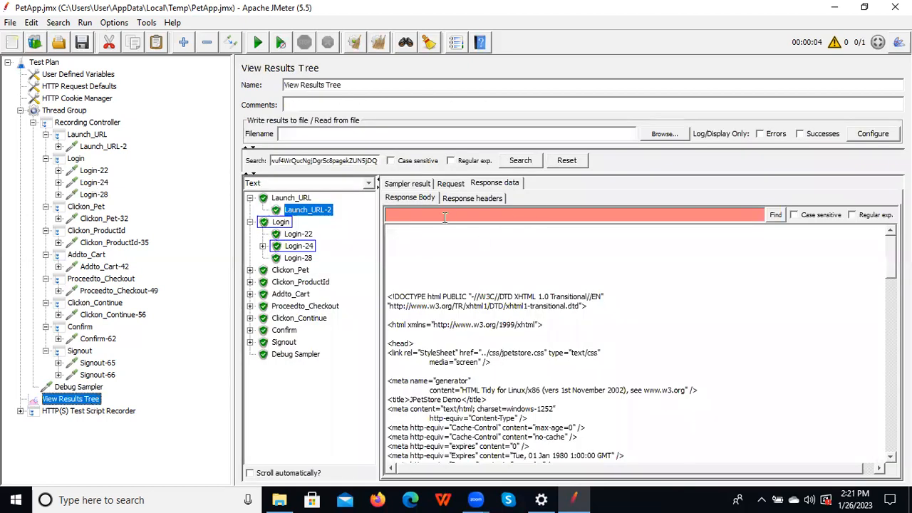
type("_source")
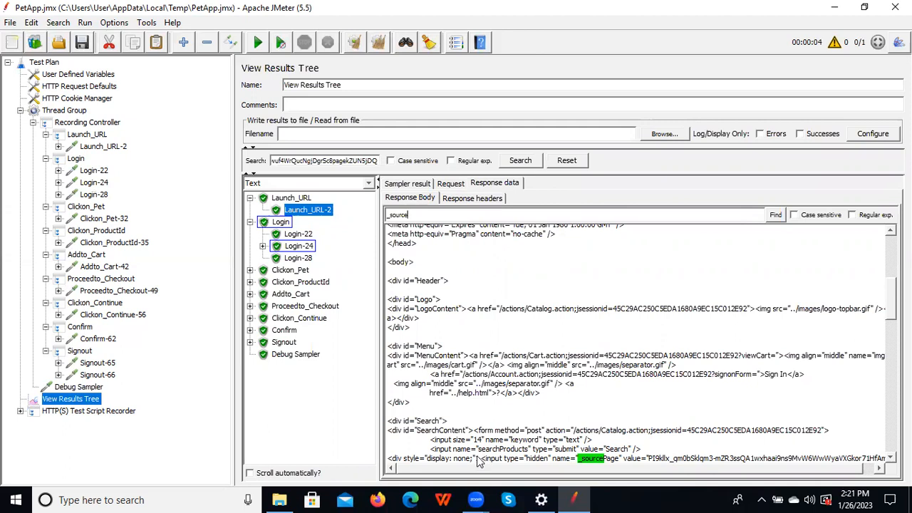
- Copy the hidden _sourcePage input tag from the Launch_URL-2 response body into a new, maximized Notepad document
left_click_drag(481, 461, 539, 456)
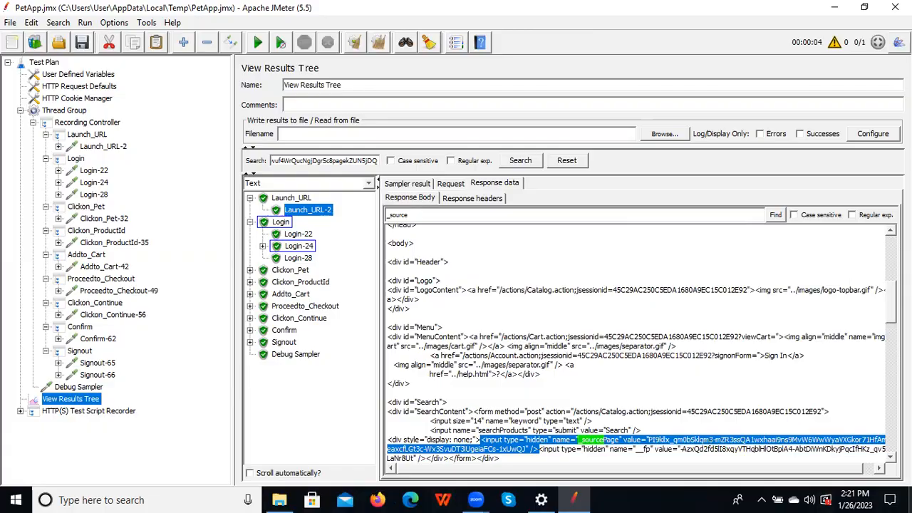
left_click(910, 500)
double_click(525, 305)
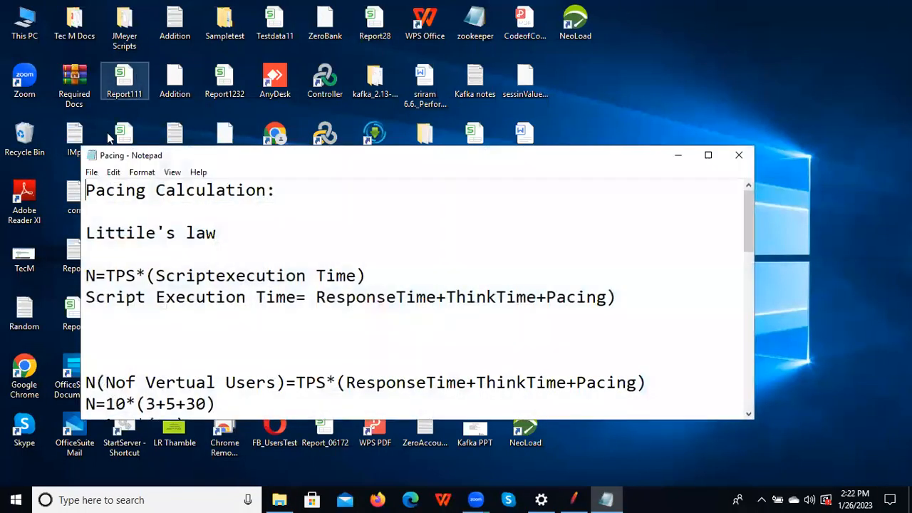
left_click(92, 171)
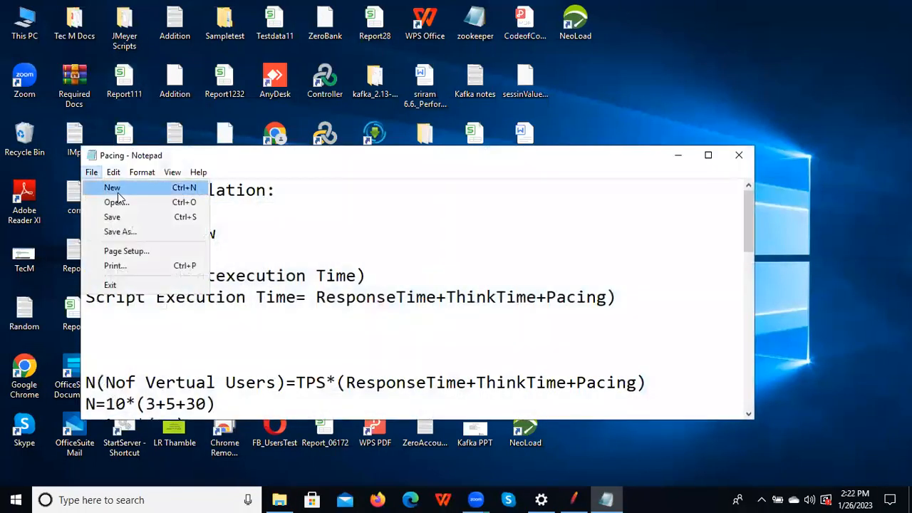
left_click(103, 185)
left_click(708, 155)
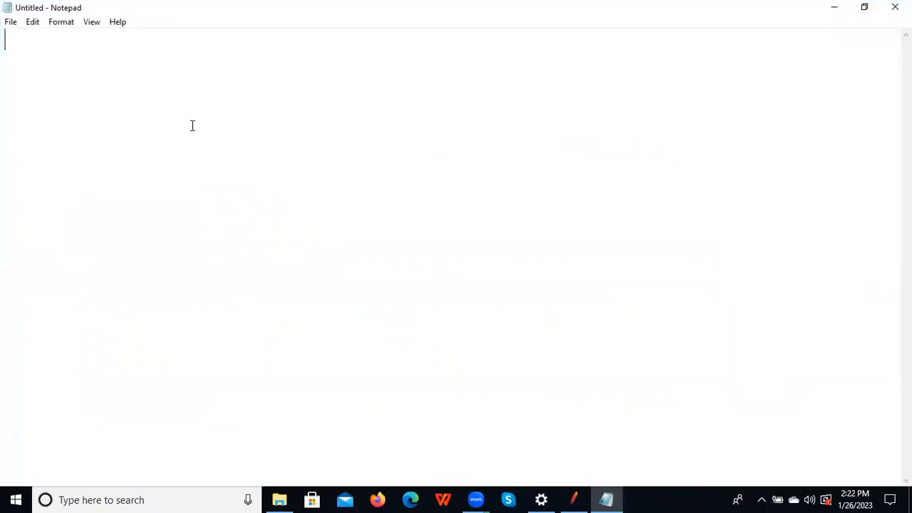
type("<input type=\"hidden\" name=\"_sourcePage\" value=\"PI9kllx_qm0bSklqm3-mZR3ssQA1wxhaai9ns9MvW6WwWyaVXGkor71HfAmKeaxcfLGt3c-Wx3SvuDT3iUgeiaFCs-1xUwQJ\" />")
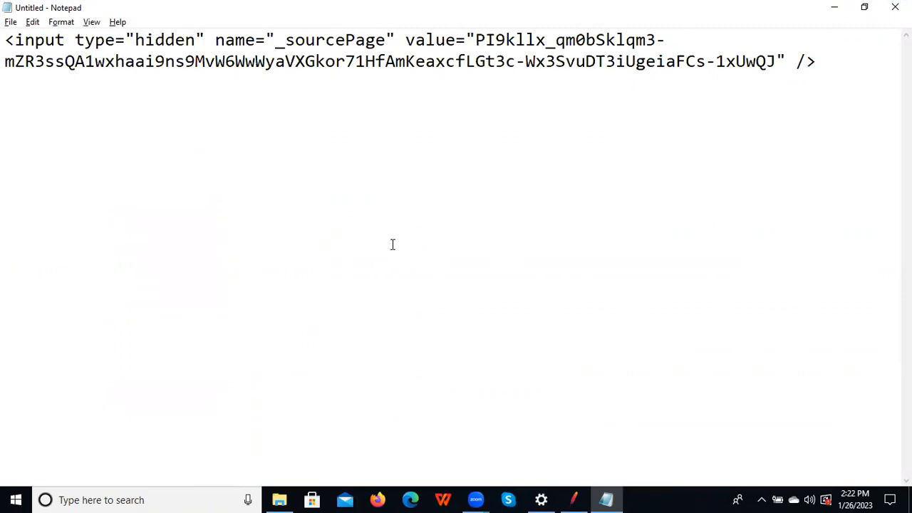
- Return to JMeter and add a Boundary Extractor post-processor to the Launch_URL-2 request
key("alt+Tab")
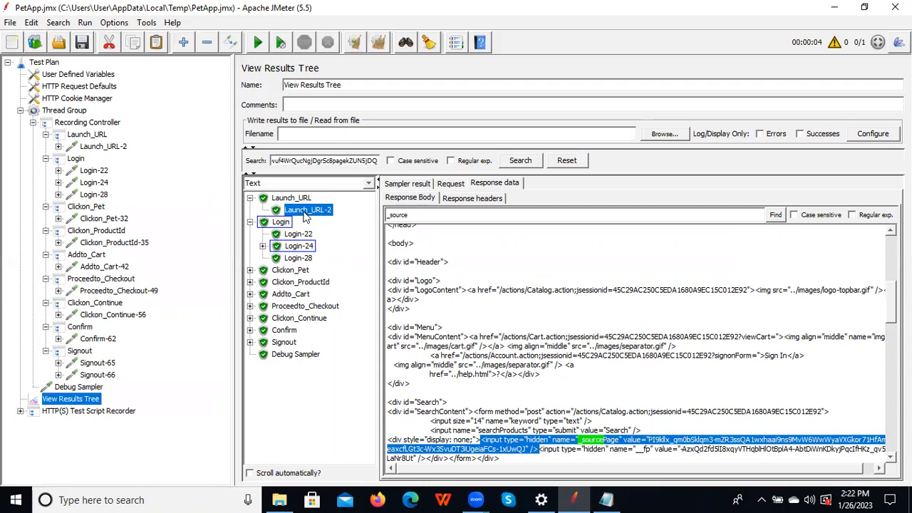
left_click(103, 148)
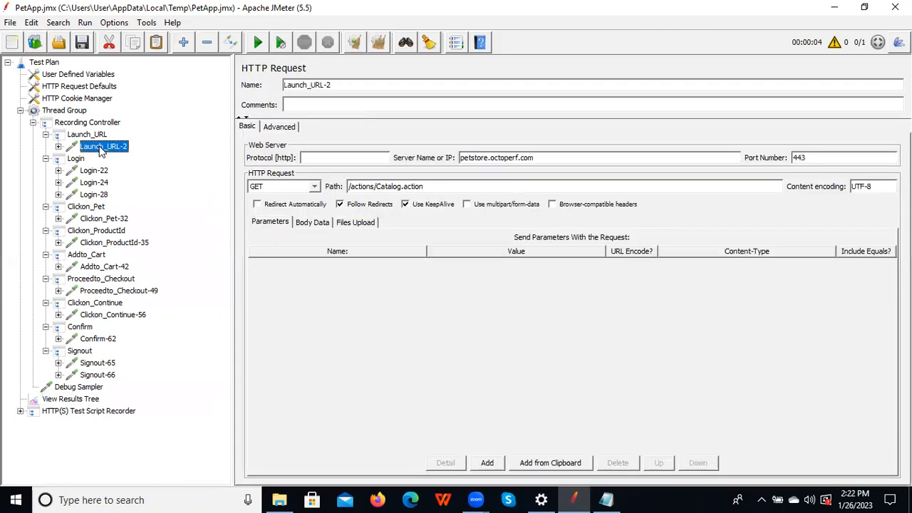
left_click(58, 146)
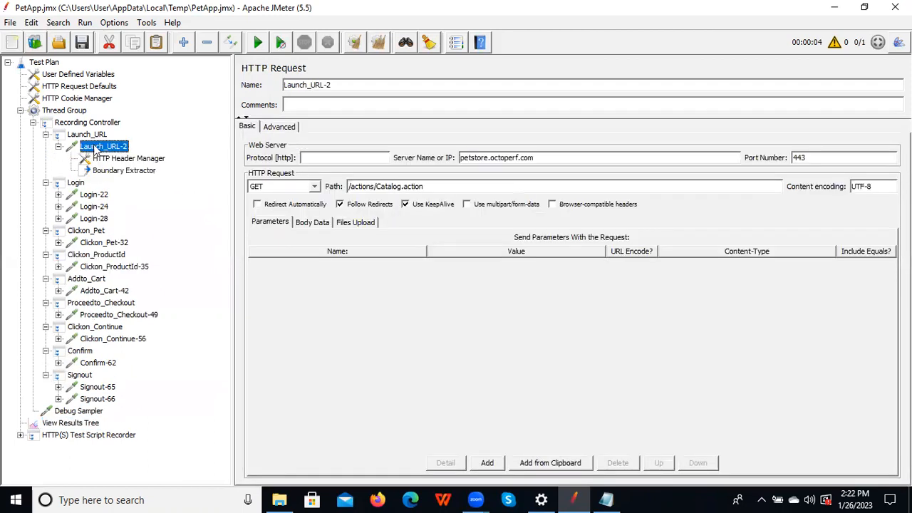
right_click(98, 149)
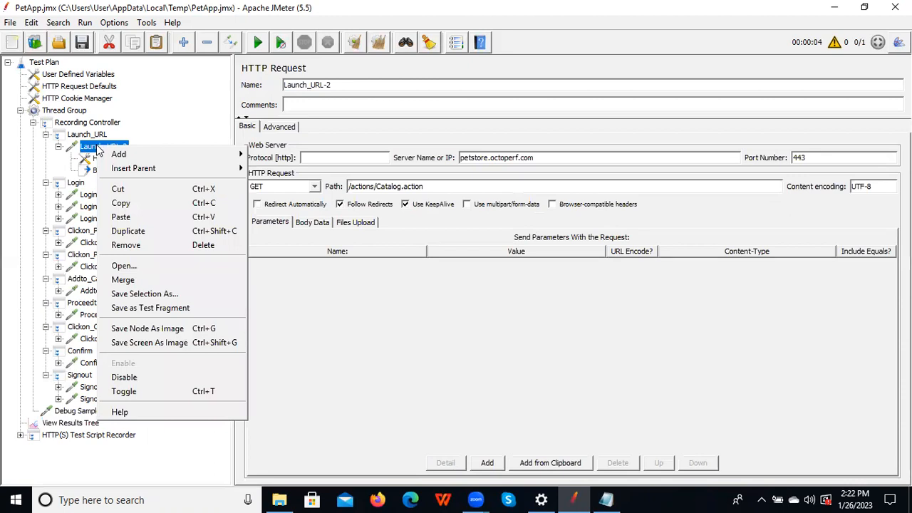
mouse_move(192, 154)
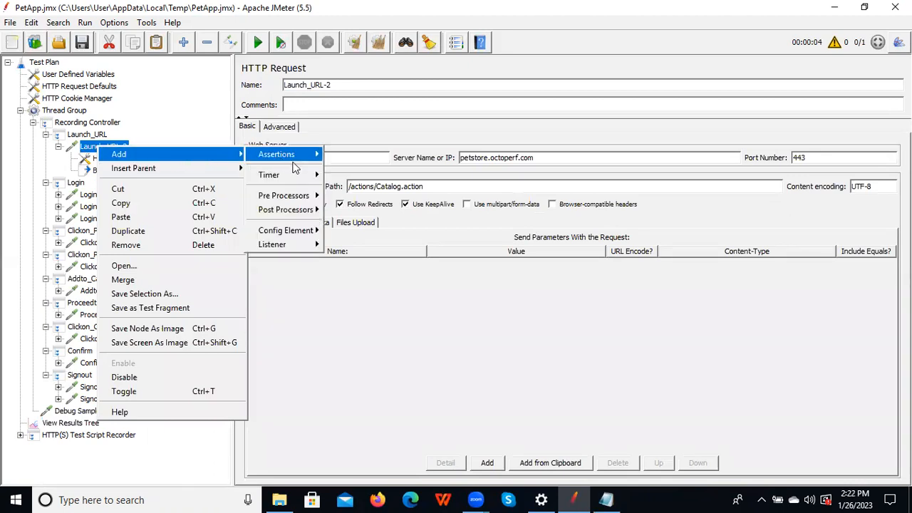
mouse_move(292, 216)
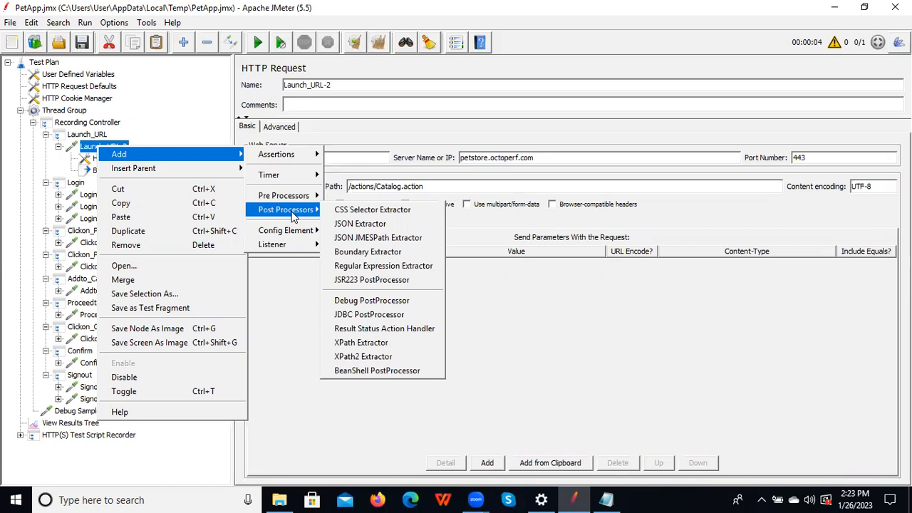
left_click(374, 254)
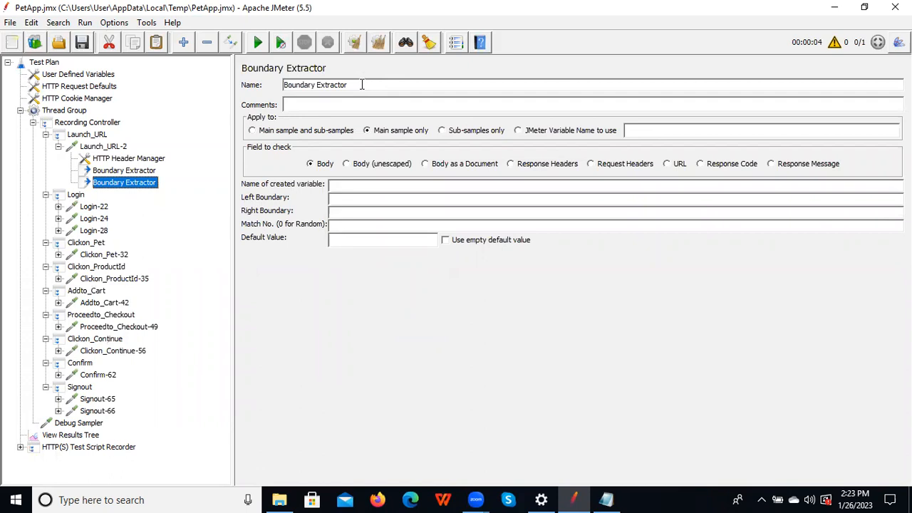
- Name the new extractor Sorcepage and set its created variable to sourcepage
left_click_drag(349, 84, 285, 84)
key("BackSpace")
type("sourcepage")
type("sourcepage")
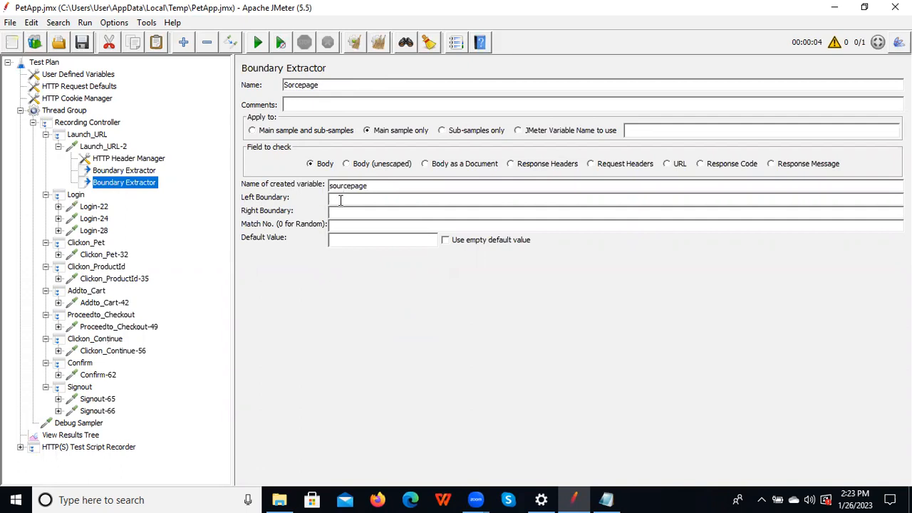
- Copy <input type="hidden" name="_sourcePage" value=" from the Notepad text into the Sorcepage extractor's left boundary
key("alt+Tab")
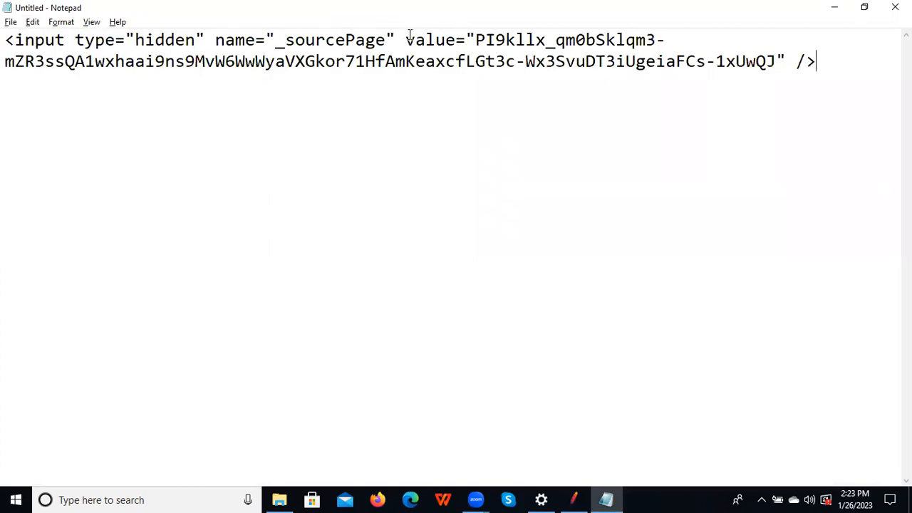
left_click_drag(474, 36, 1, 24)
key("ctrl+c")
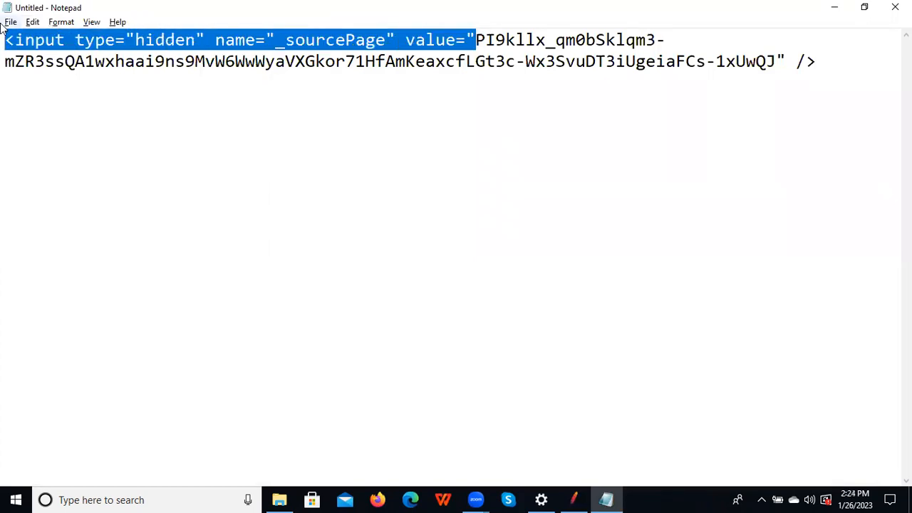
key("alt+Tab")
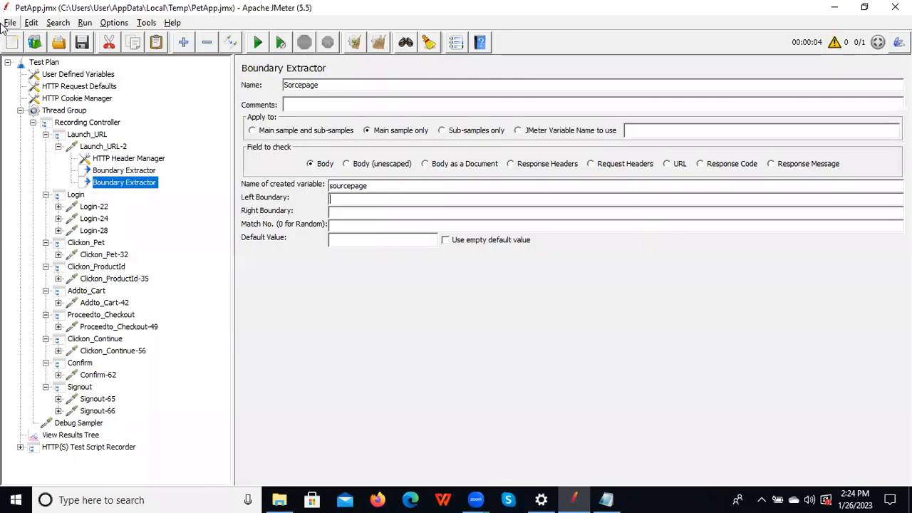
left_click(332, 199)
key("ctrl+v")
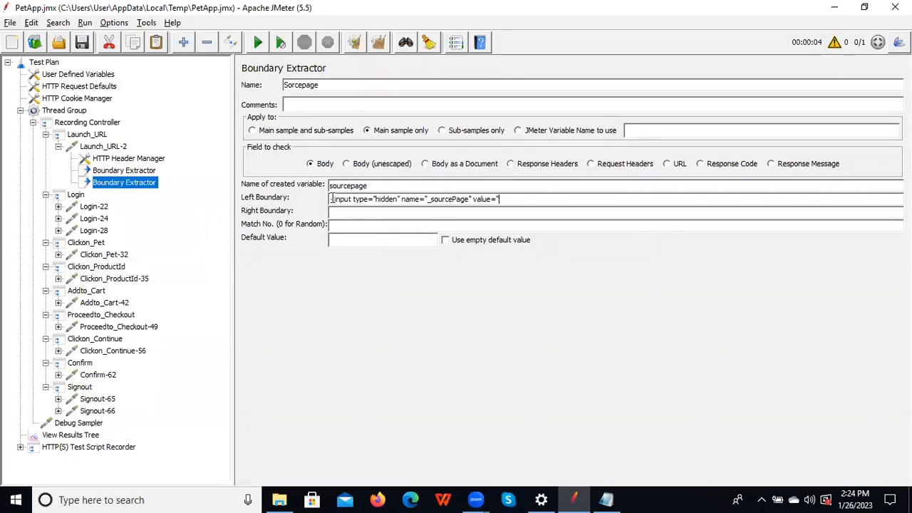
- Copy the closing " /> from the Notepad text into the Sorcepage extractor's right boundary
left_click(349, 210)
key("alt+Tab")
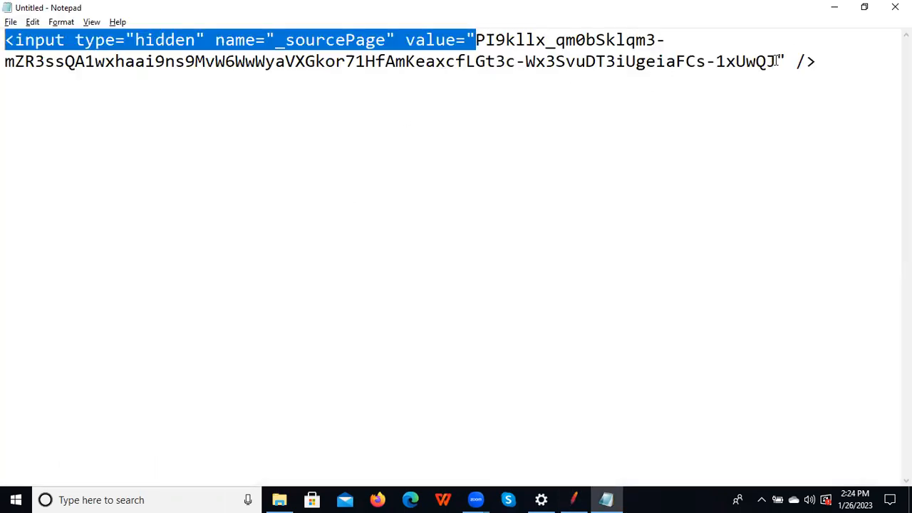
left_click_drag(776, 61, 820, 62)
key("ctrl+c")
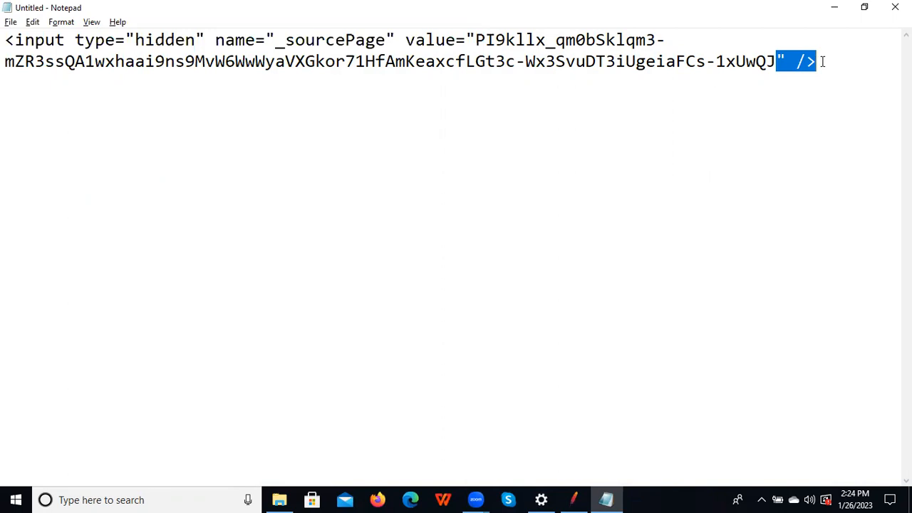
key("alt+Tab")
left_click(347, 213)
key("ctrl+v")
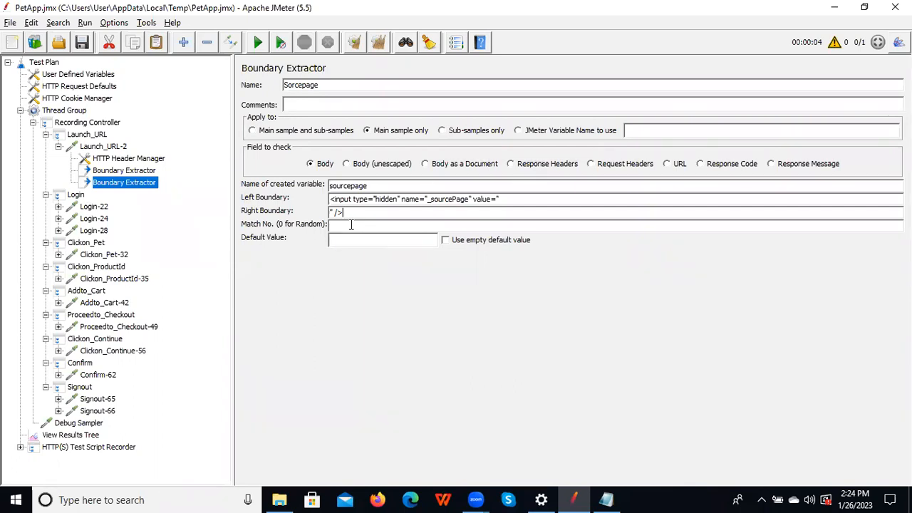
- Set the Sorcepage extractor's default value to NotFound and open the existing Boundary Extractor under Launch_URL-2
left_click(348, 240)
type("No")
type("tFound")
left_click(126, 171)
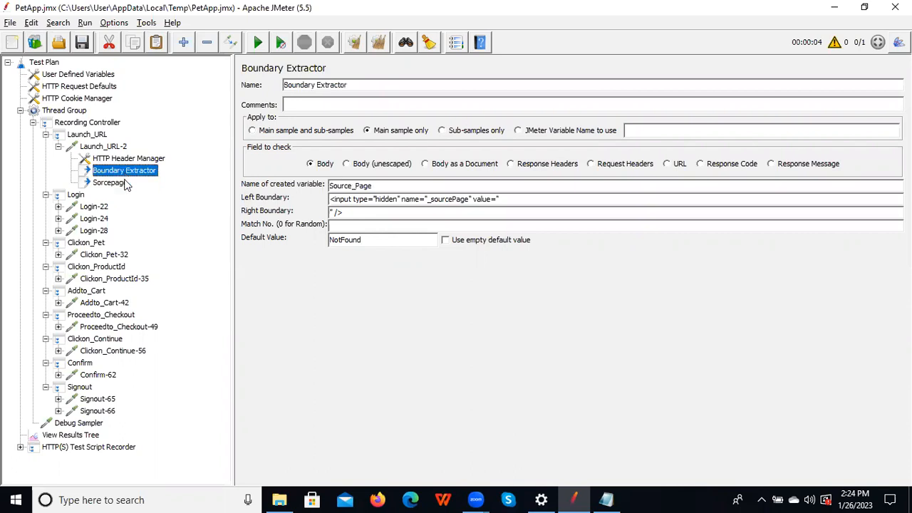
- Remove the old Boundary Extractor from Launch_URL-2 and rename the Sorcepage extractor's created variable to sourcepage_Corr
left_click(124, 183)
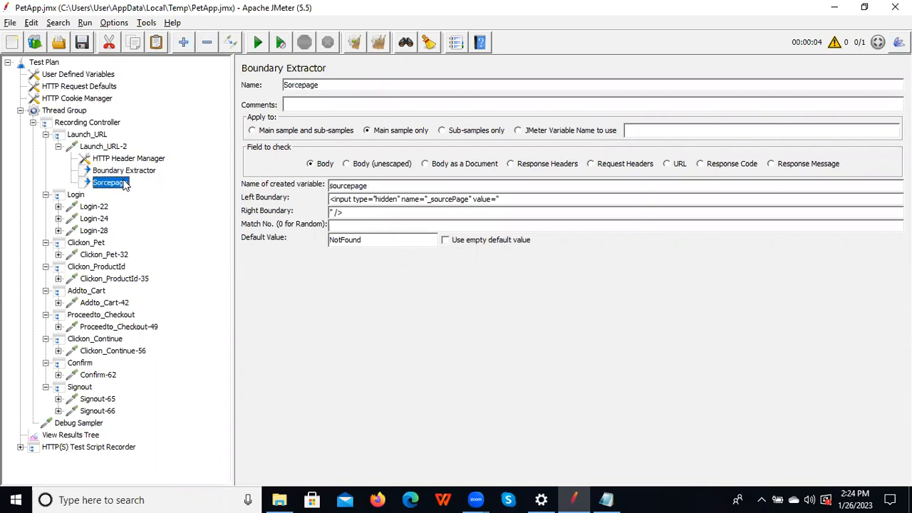
left_click(139, 173)
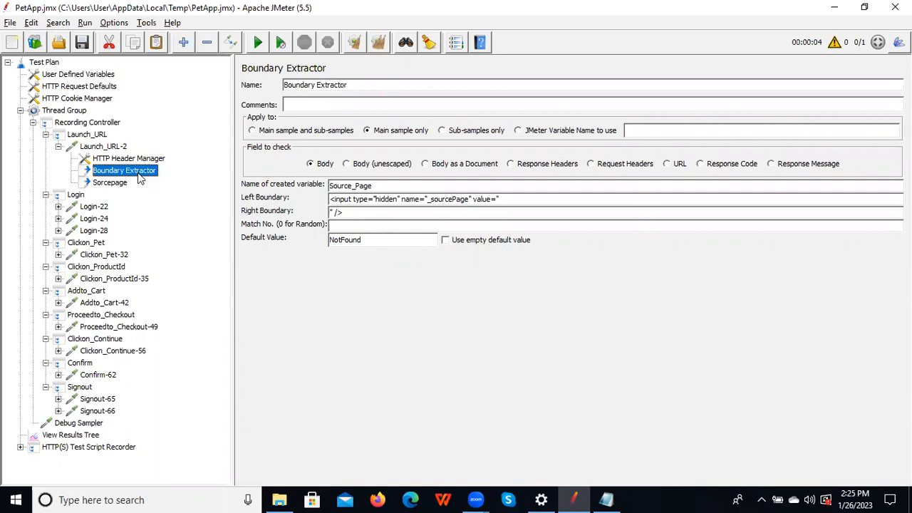
right_click(140, 178)
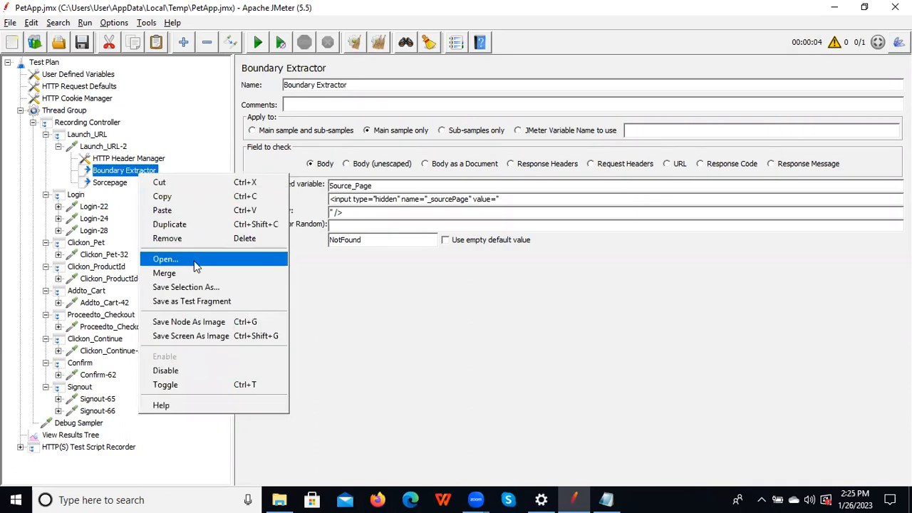
left_click(198, 241)
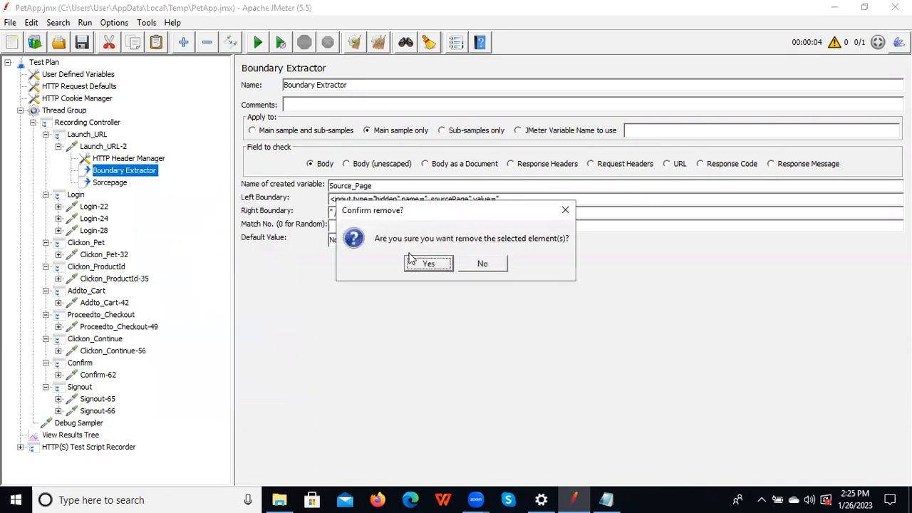
left_click(442, 268)
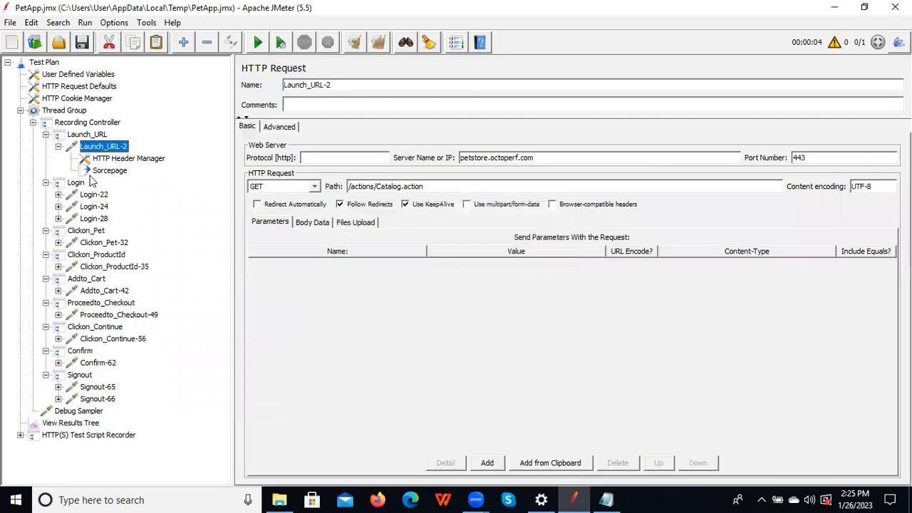
left_click(110, 172)
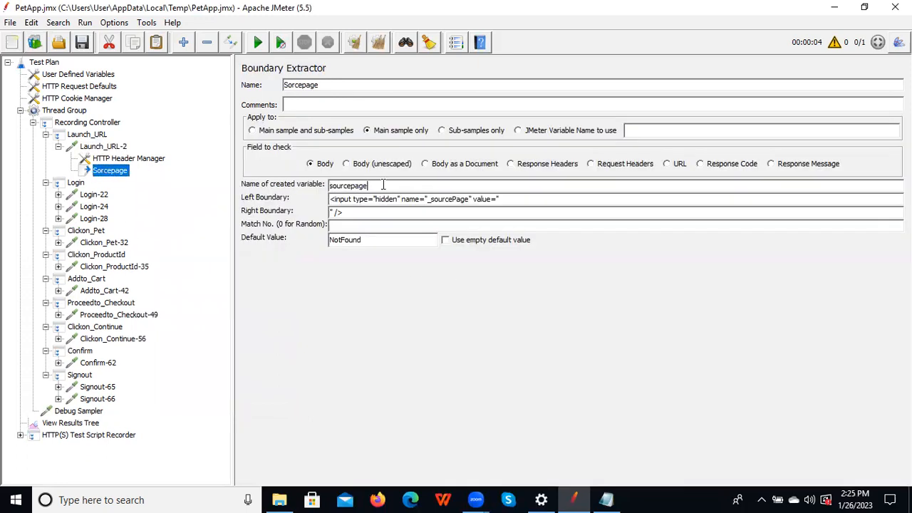
type("_Corr")
- Copy the full recorded value of the _sourcePage parameter in the Login-24 request
left_click(95, 207)
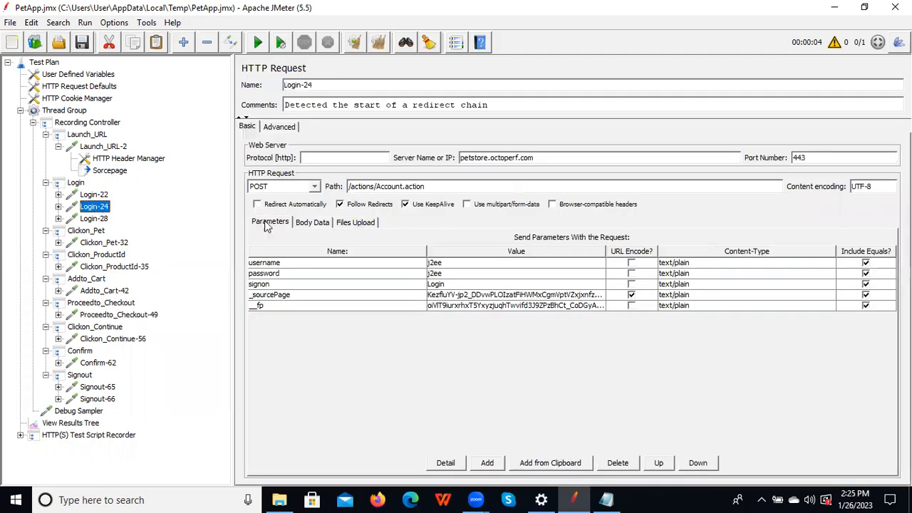
double_click(483, 295)
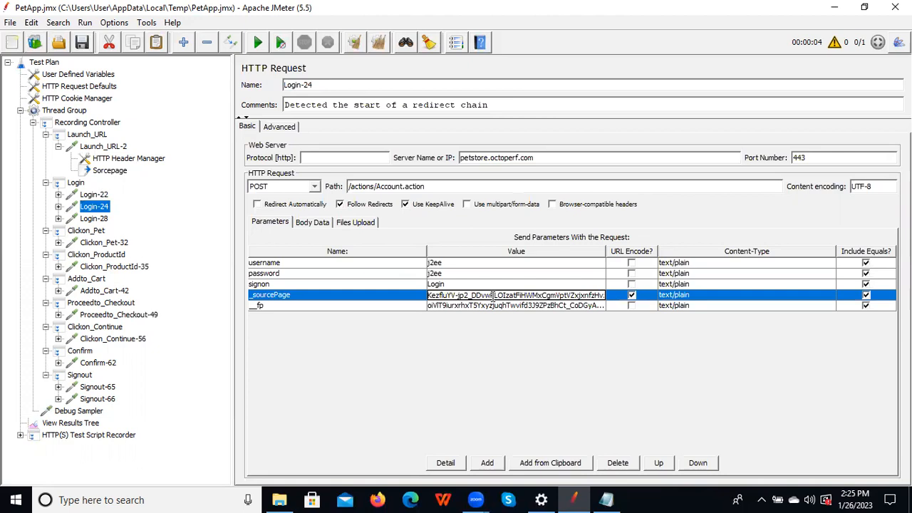
key("ctrl+a")
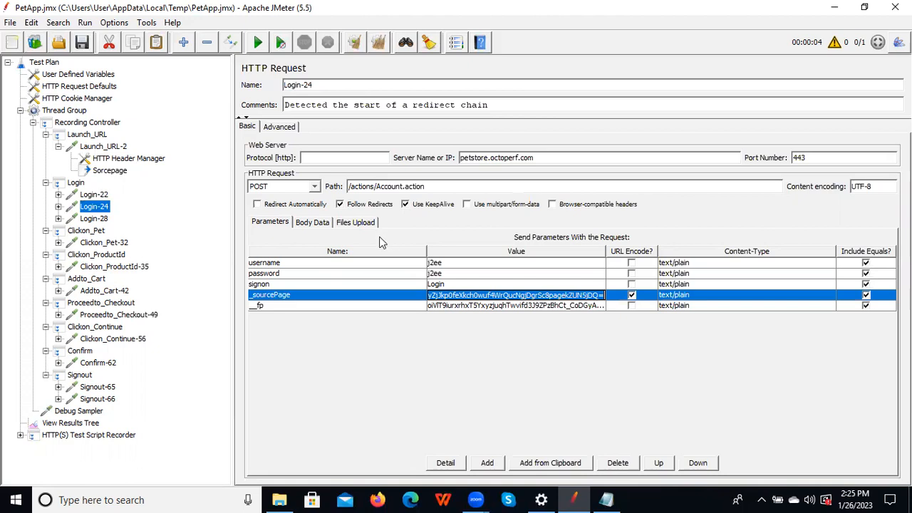
key("BackSpace")
key("ctrl+v")
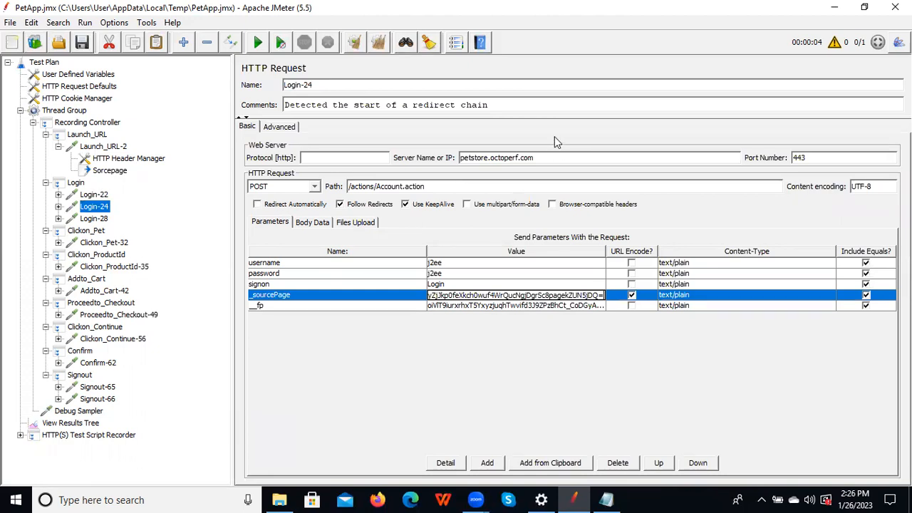
key("ctrl+r")
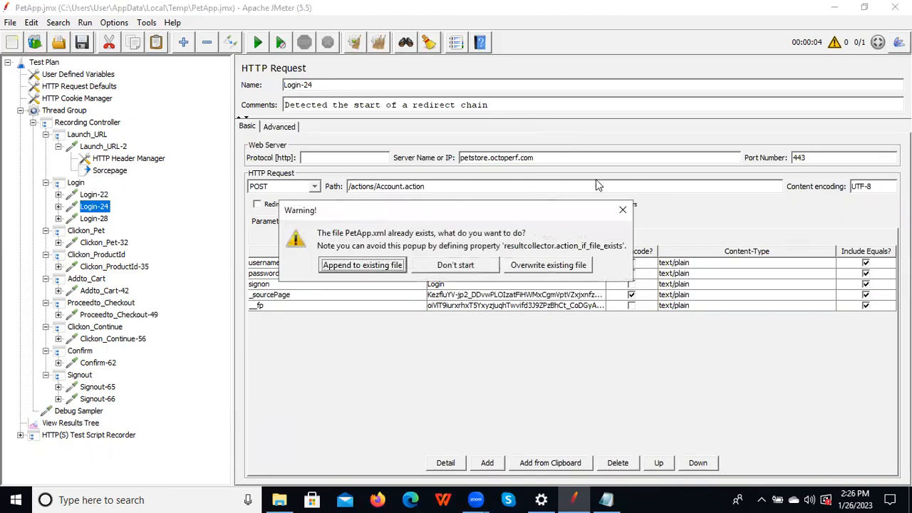
left_click(624, 211)
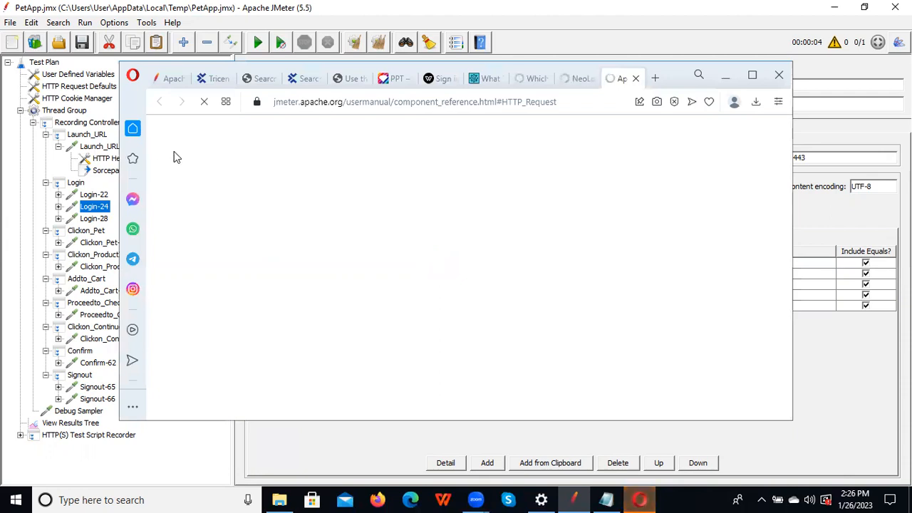
left_click(725, 75)
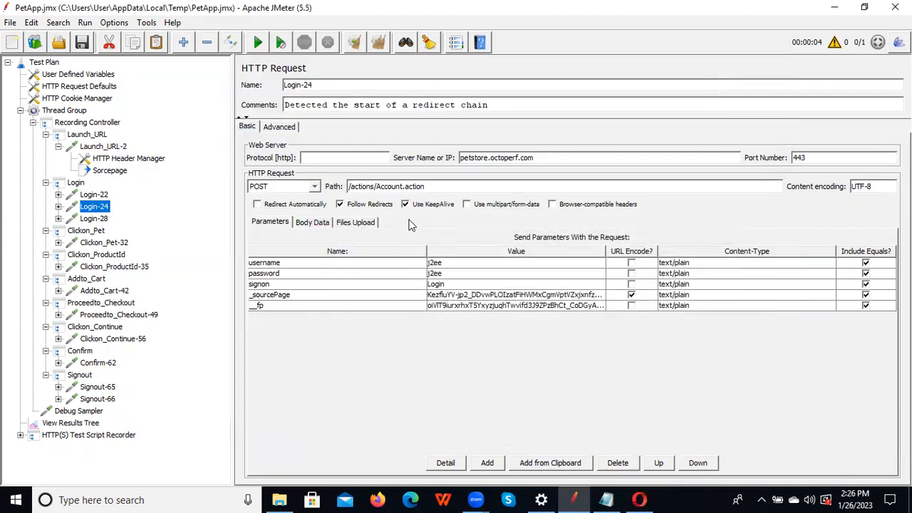
- Open the test plan's tree search and enter the copied _sourcePage value without its trailing equals sign as the search text
key("ctrl+f")
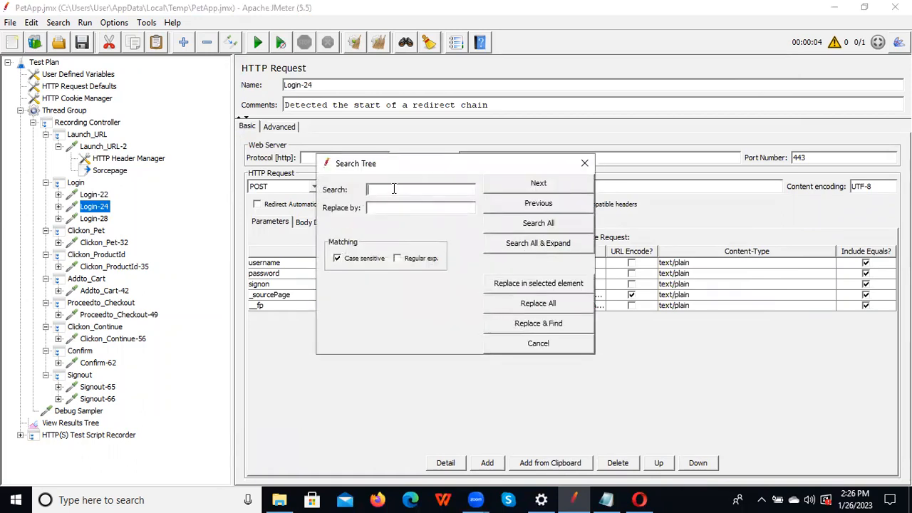
left_click(393, 189)
key("ctrl+v")
key("BackSpace")
key("BackSpace")
- Set the replacement text to ${sourcepage_Corr}, copying the variable name from the Sorcepage extractor
left_click(389, 207)
left_click(108, 174)
left_click_drag(406, 164, 422, 253)
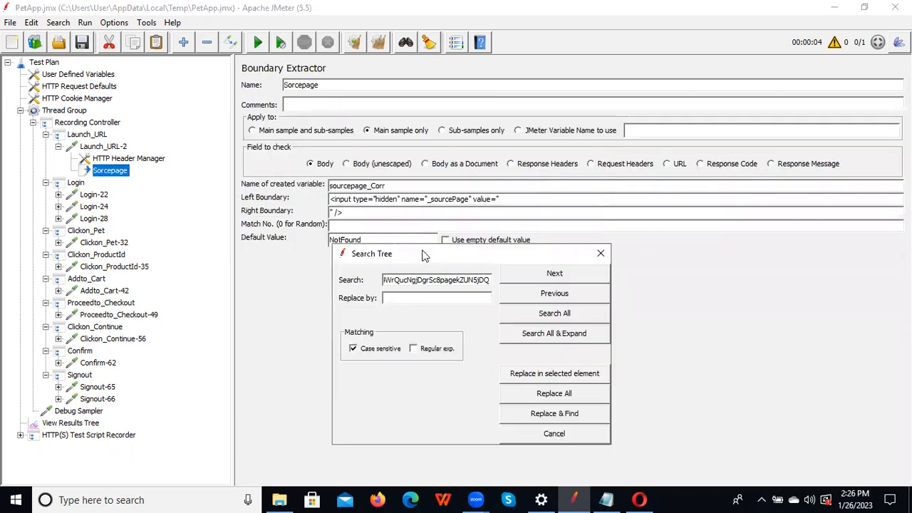
left_click(398, 298)
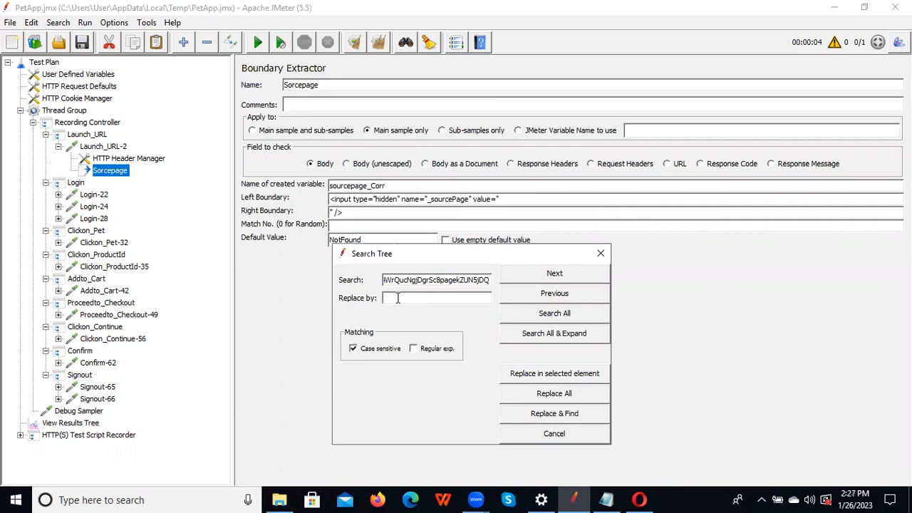
type("${")
left_click_drag(397, 189, 323, 183)
key("ctrl+c")
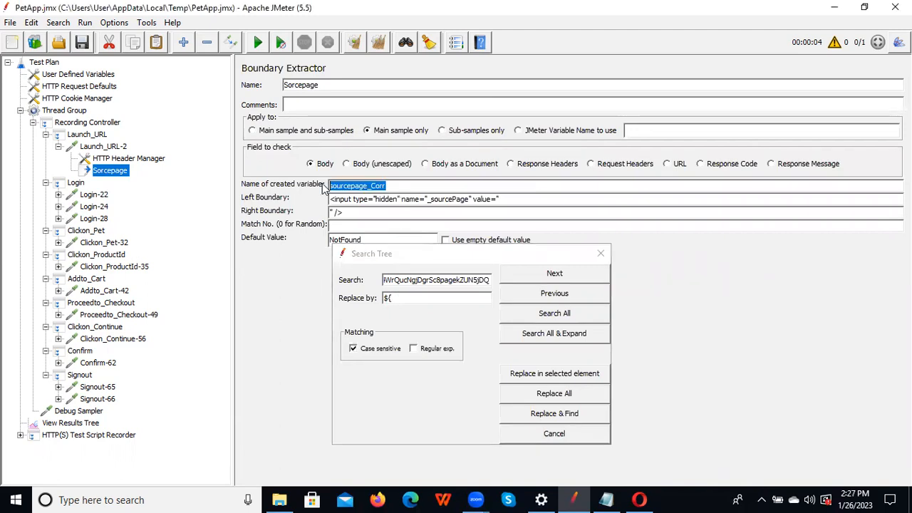
left_click(402, 297)
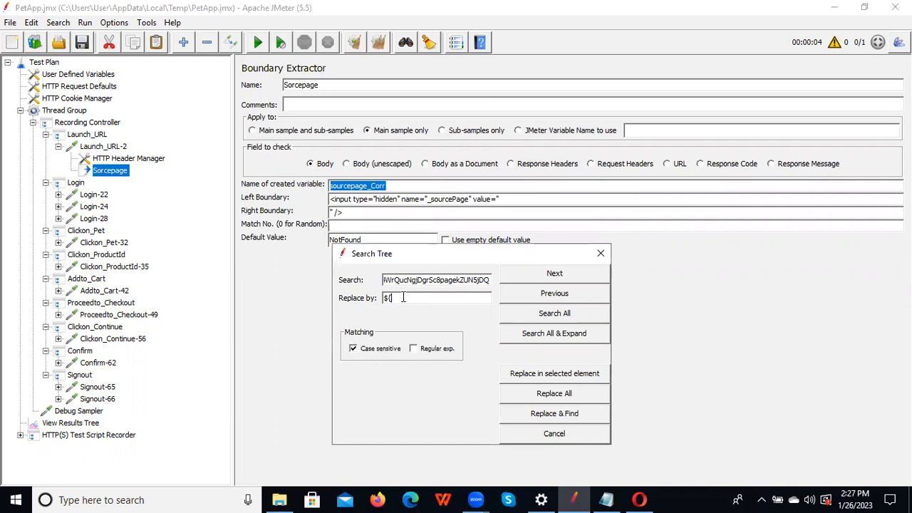
key("ctrl+v")
type("}")
left_click_drag(534, 258, 738, 178)
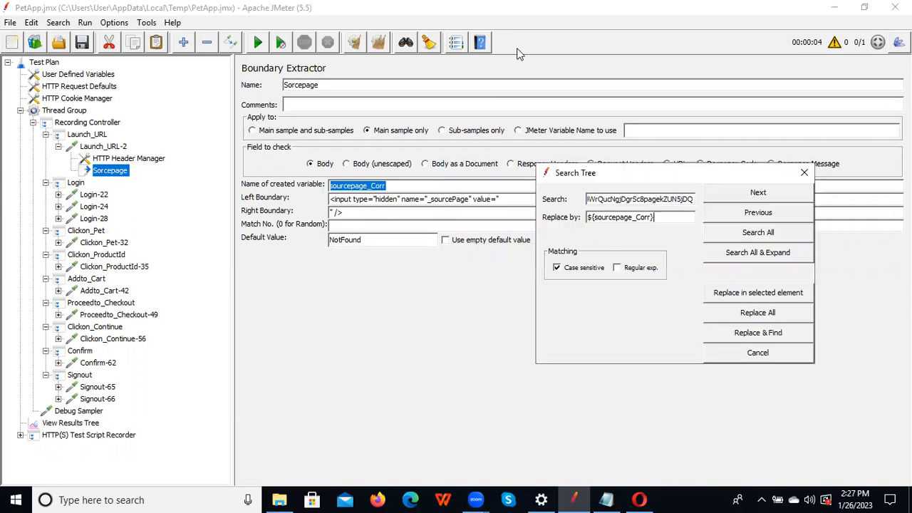
- Find the recorded _sourcePage value in Login-24, replace it with ${sourcepage_Corr}, and close the search
left_click(758, 233)
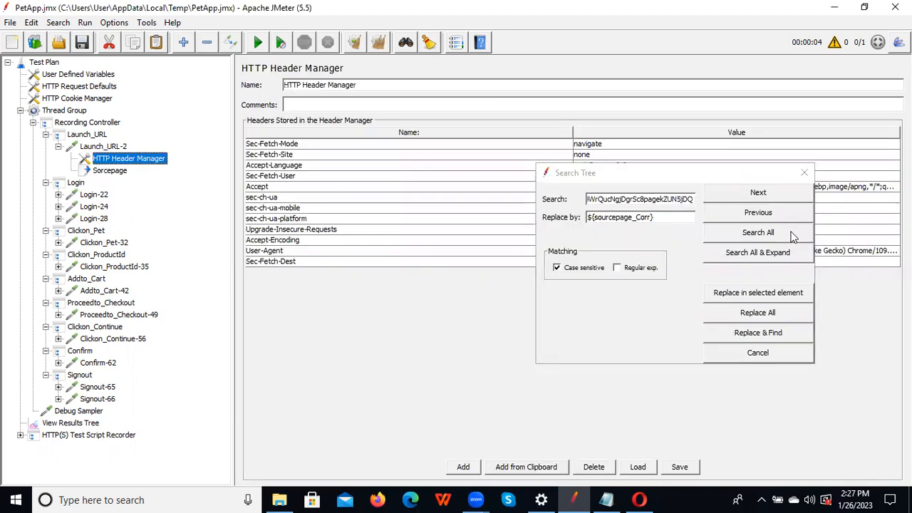
left_click(773, 199)
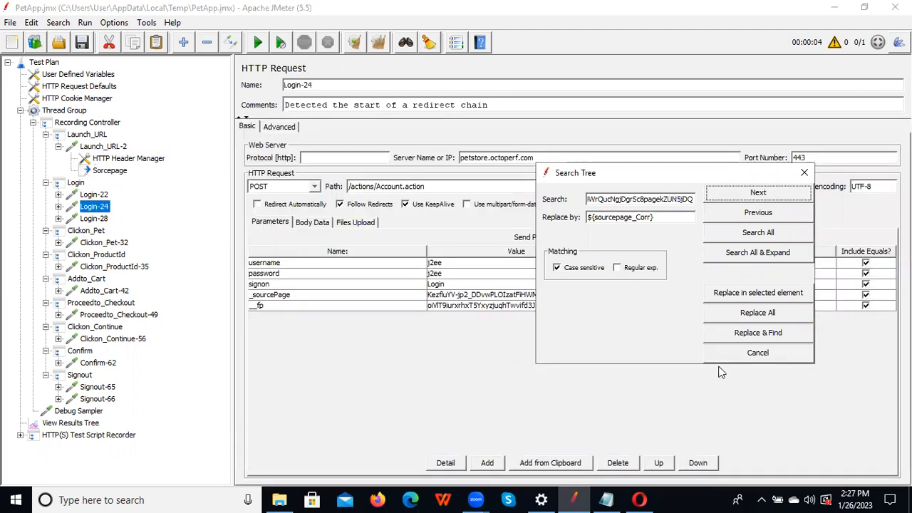
left_click_drag(667, 174, 634, 114)
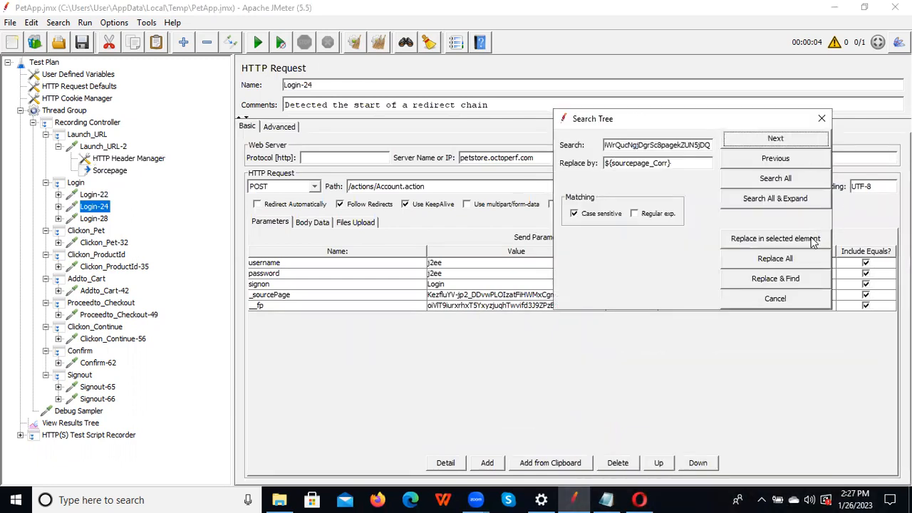
left_click(774, 279)
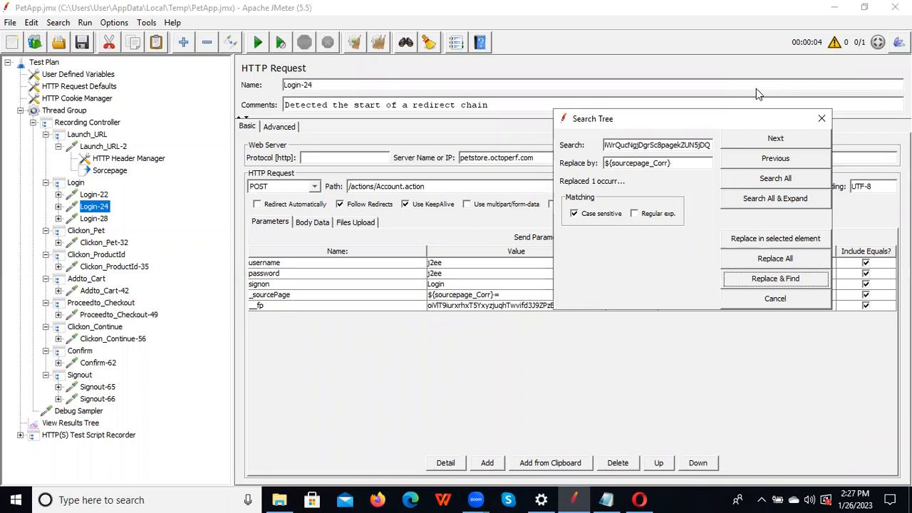
left_click(778, 140)
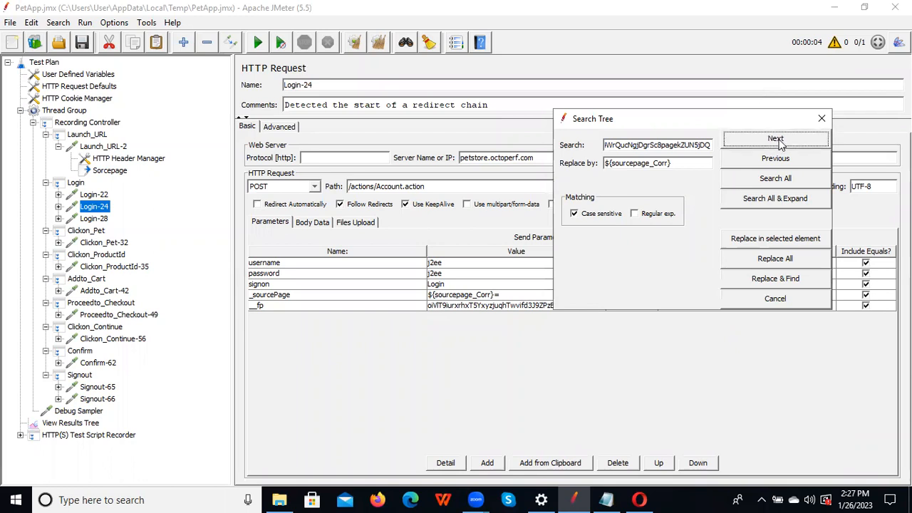
left_click_drag(678, 125, 549, 125)
left_click(691, 119)
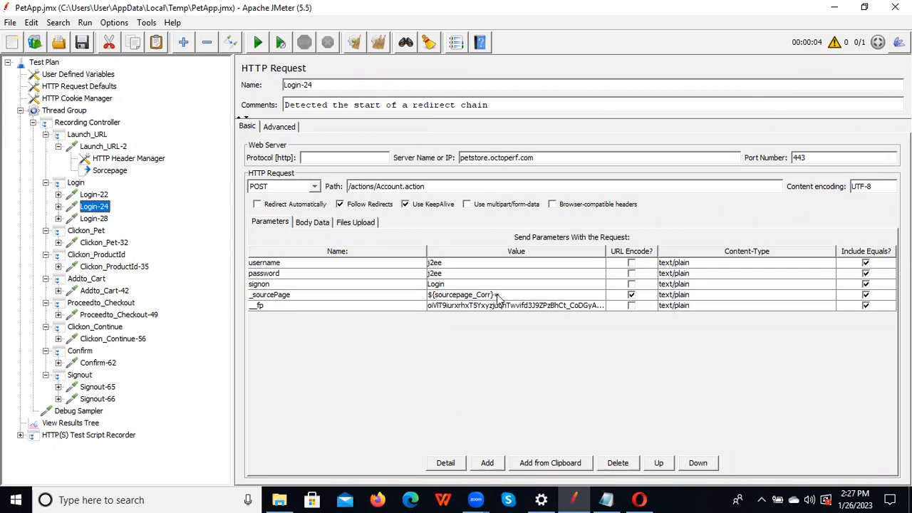
- Save the test plan and disable the Debug Sampler
left_click(81, 44)
right_click(81, 412)
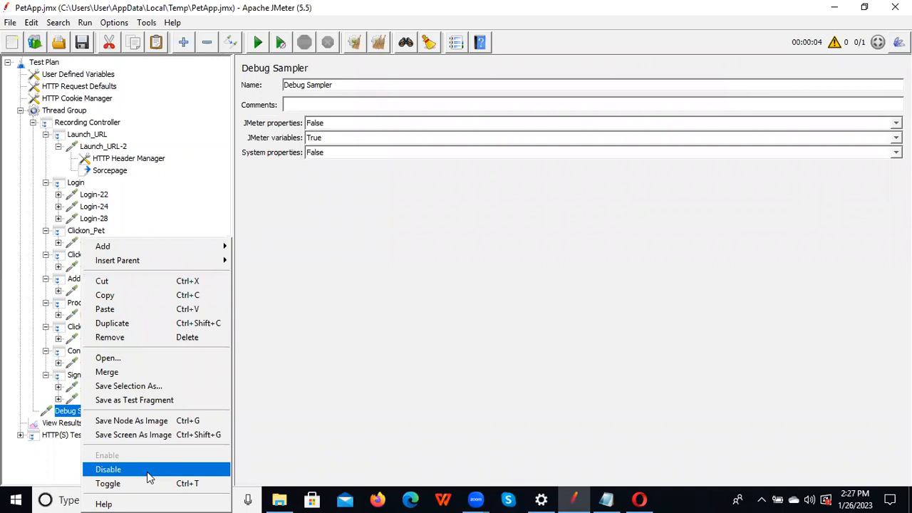
left_click(108, 470)
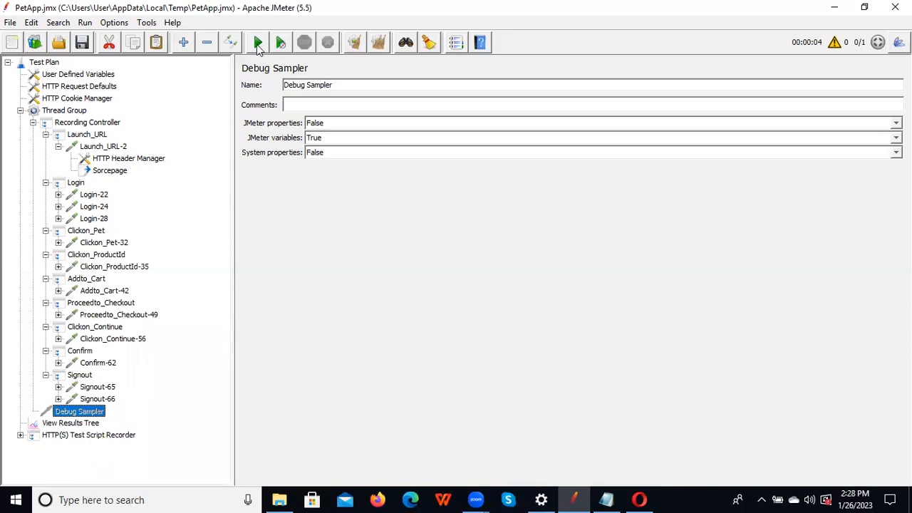
- Clear the old results in View Results Tree and run the test, overwriting the existing PetApp.xml file
left_click(72, 423)
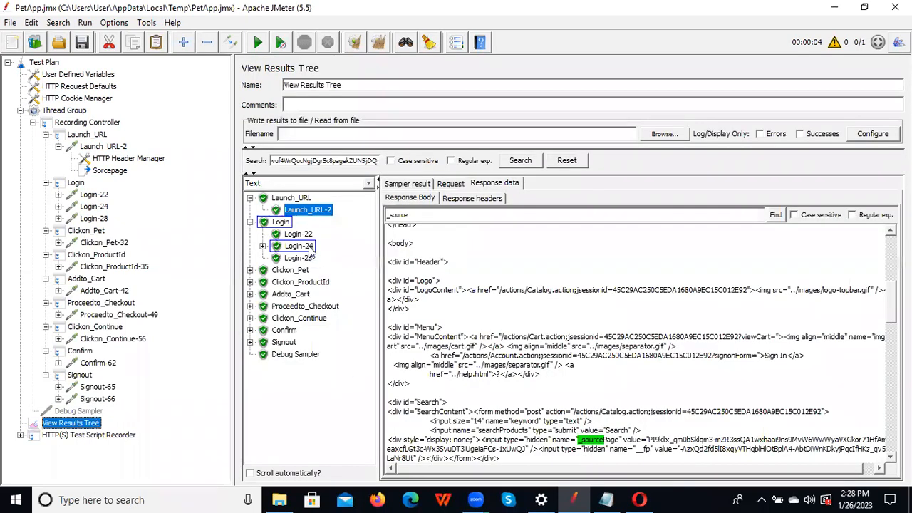
left_click(354, 44)
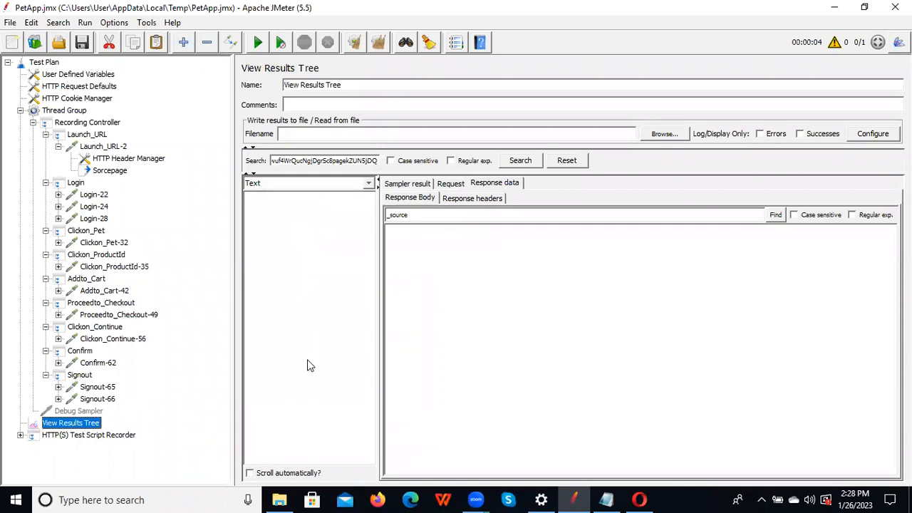
left_click(258, 44)
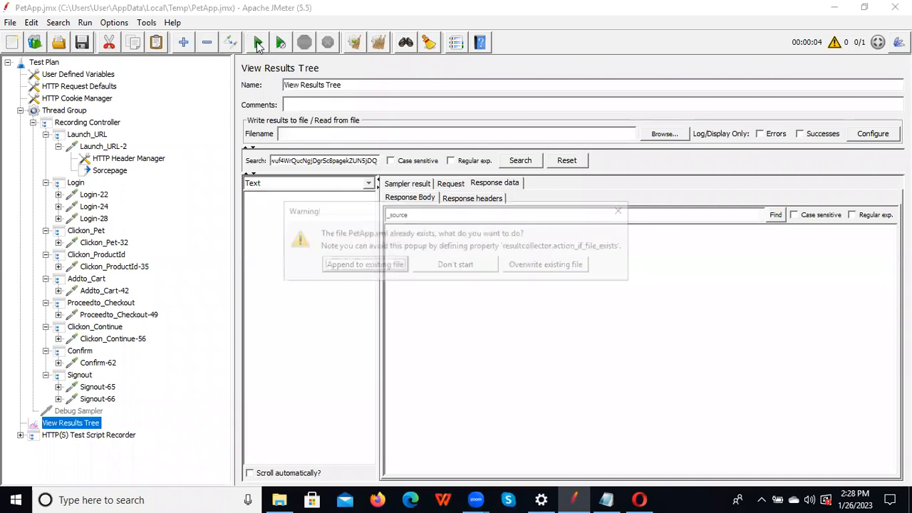
left_click(548, 265)
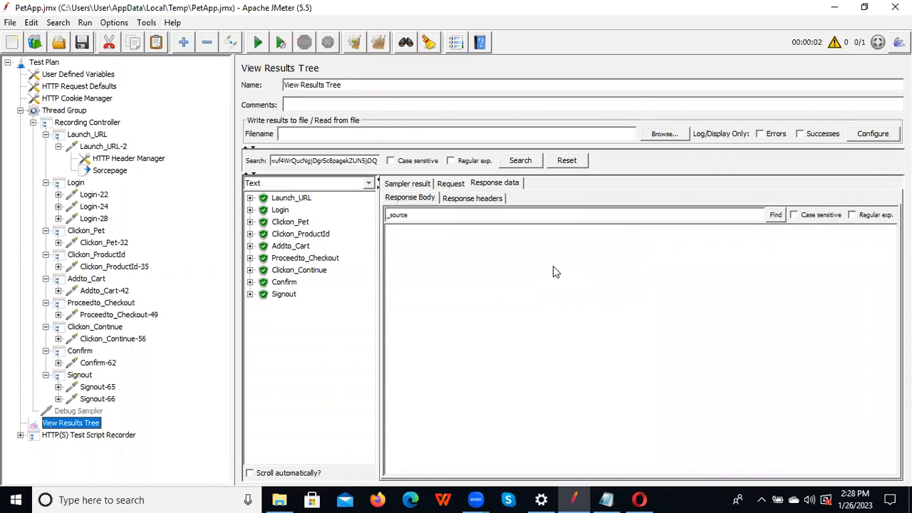
- Examine the response bodies of Launch_URL-2 and Login-24 in the new test results
left_click(250, 199)
left_click(299, 212)
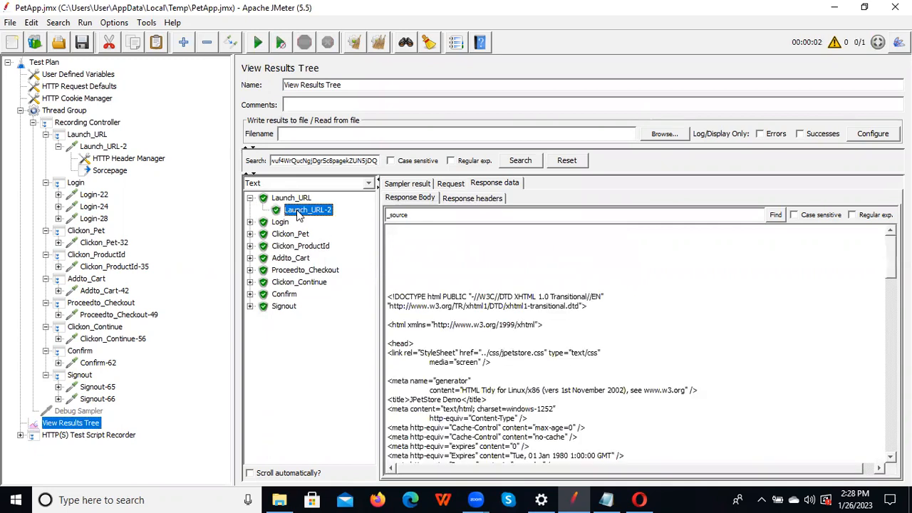
left_click(250, 222)
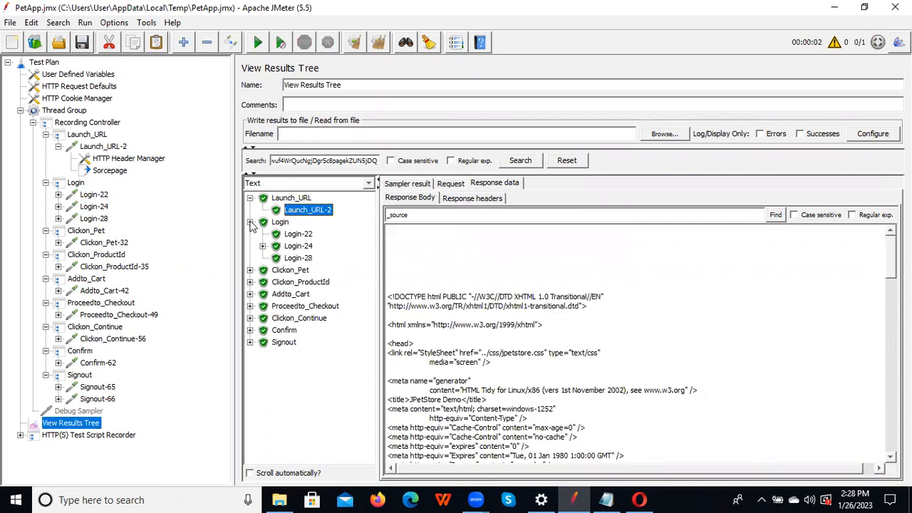
left_click(298, 245)
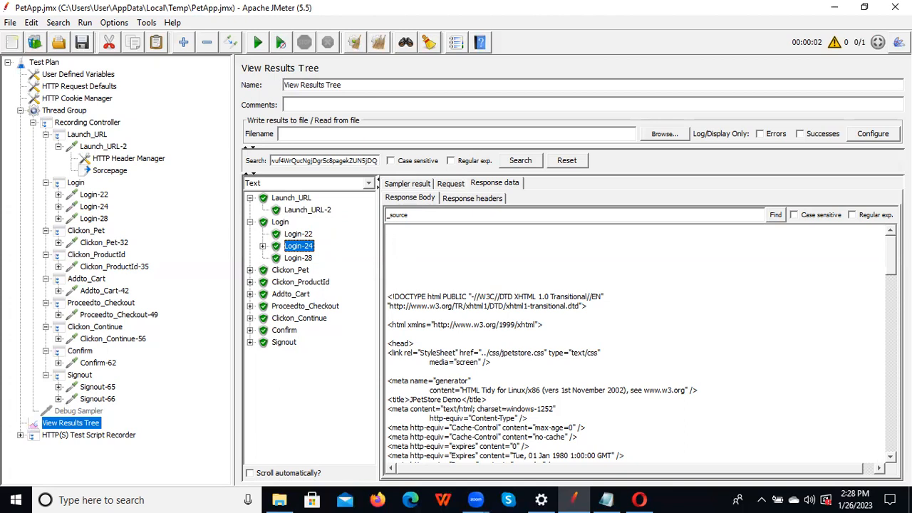
scroll(637, 344, "down", 8)
scroll(637, 343, "up", 8)
- Add a new Debug Sampler inside the Recording Controller
left_click(99, 124)
right_click(98, 124)
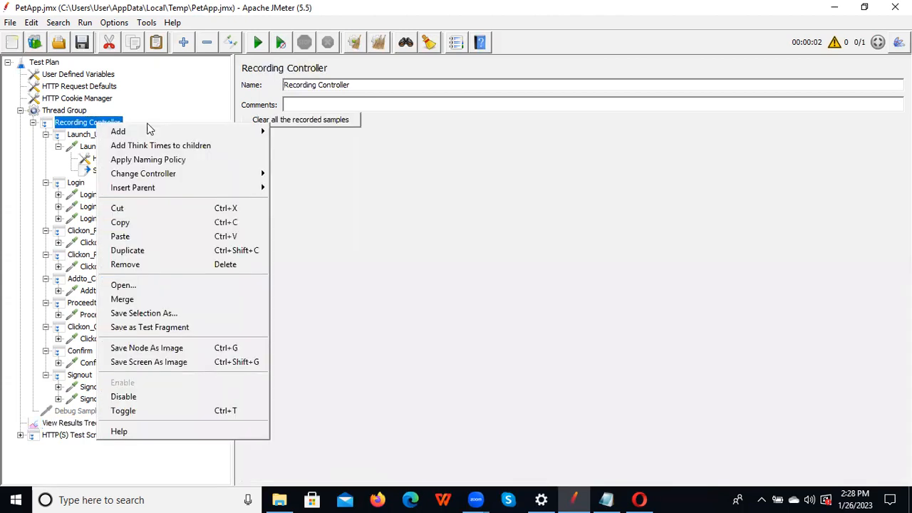
mouse_move(225, 134)
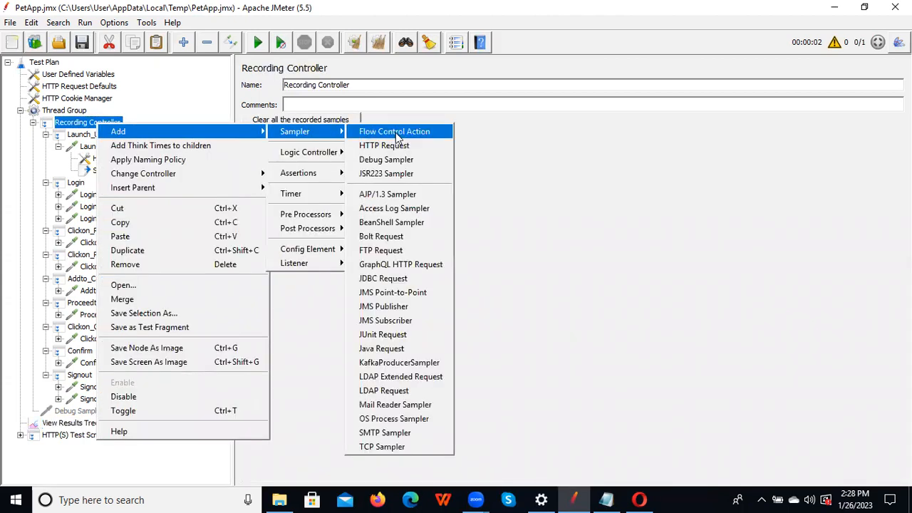
mouse_move(335, 134)
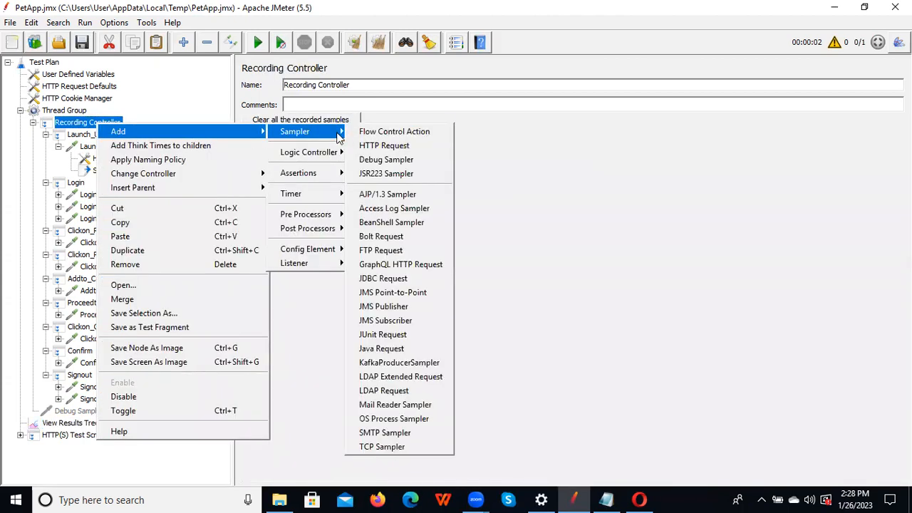
left_click(411, 165)
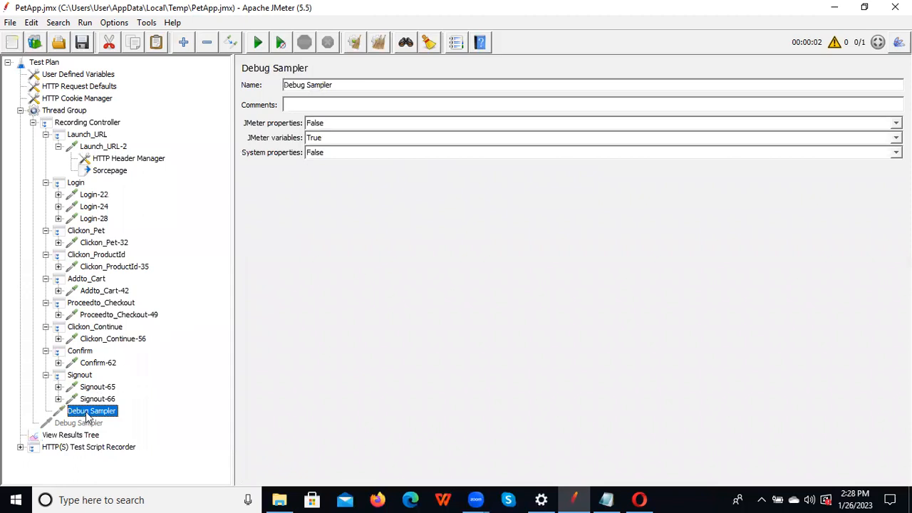
- Clear the old results in View Results Tree and rerun the test, overwriting the existing PetApp.xml file
left_click_drag(87, 416, 77, 436)
left_click(77, 436)
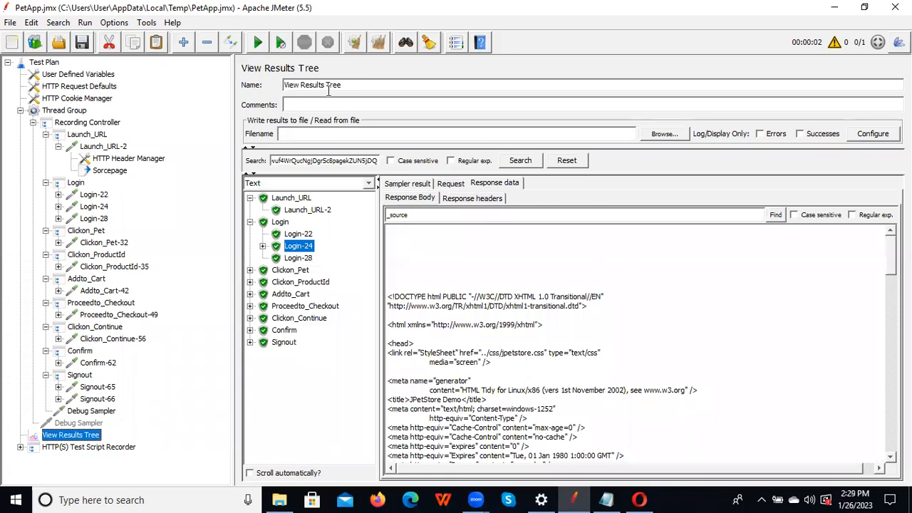
left_click(355, 44)
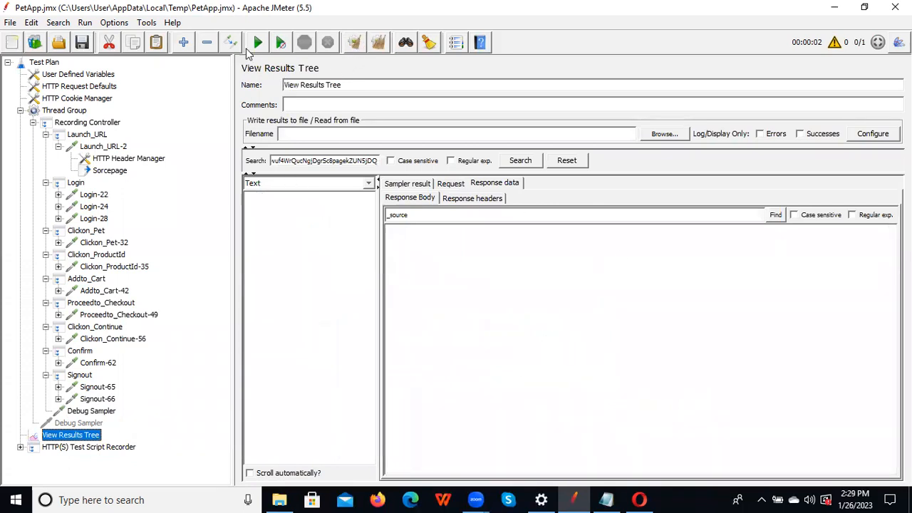
left_click(259, 45)
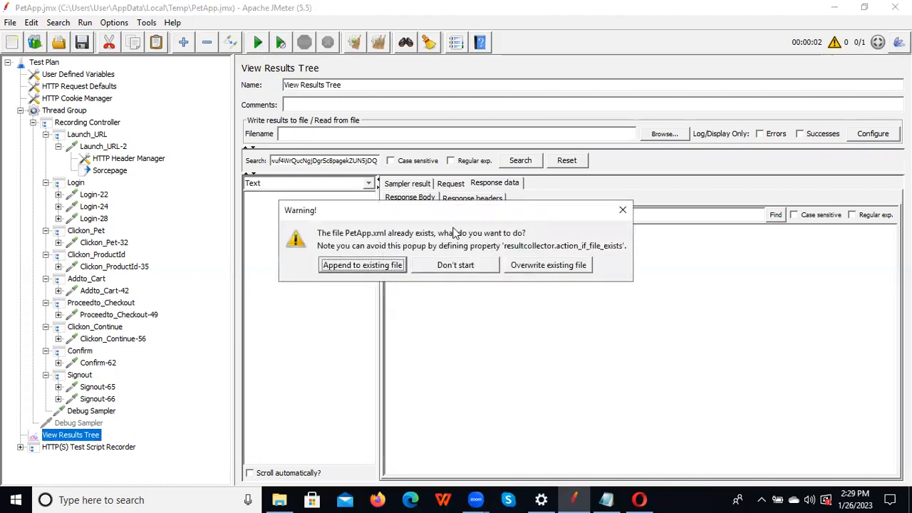
left_click(555, 270)
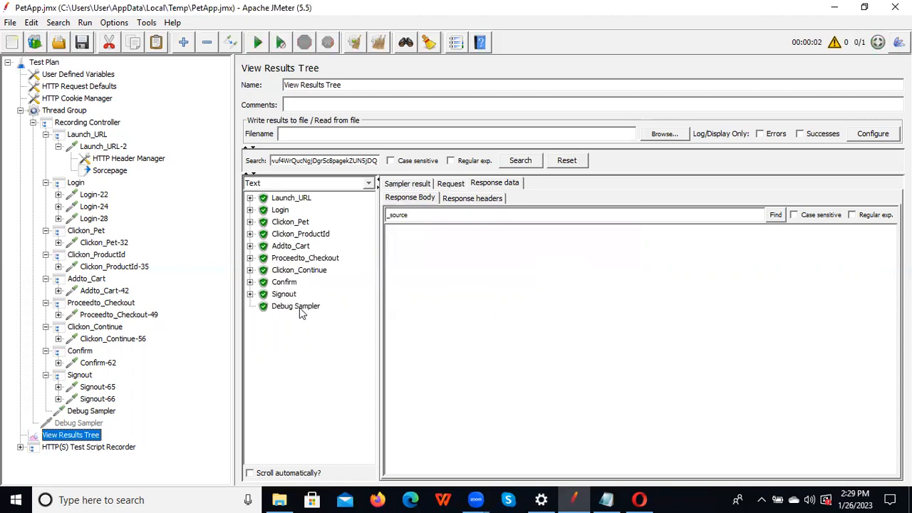
- Copy the extracted sourcepage_Corr value from the Debug Sampler response into Notepad below the recorded _sourcePage element, then return to JMeter
left_click(296, 307)
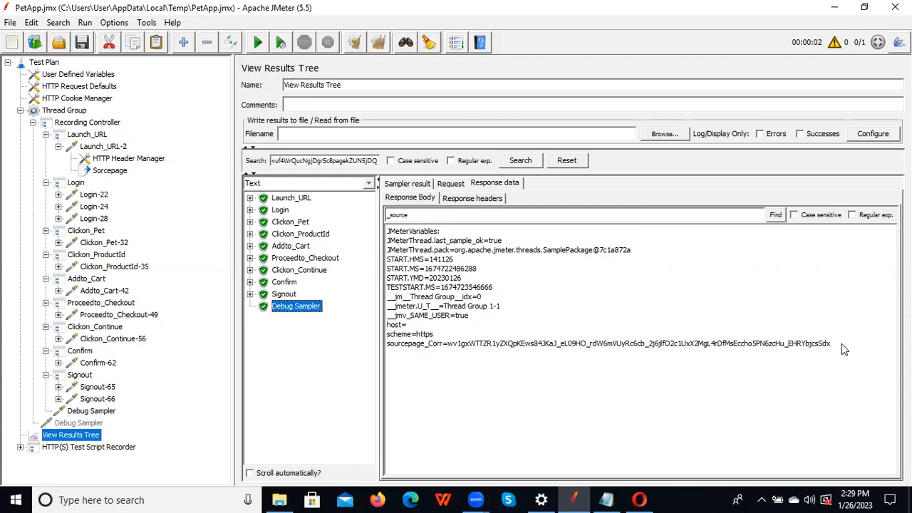
left_click_drag(449, 344, 828, 343)
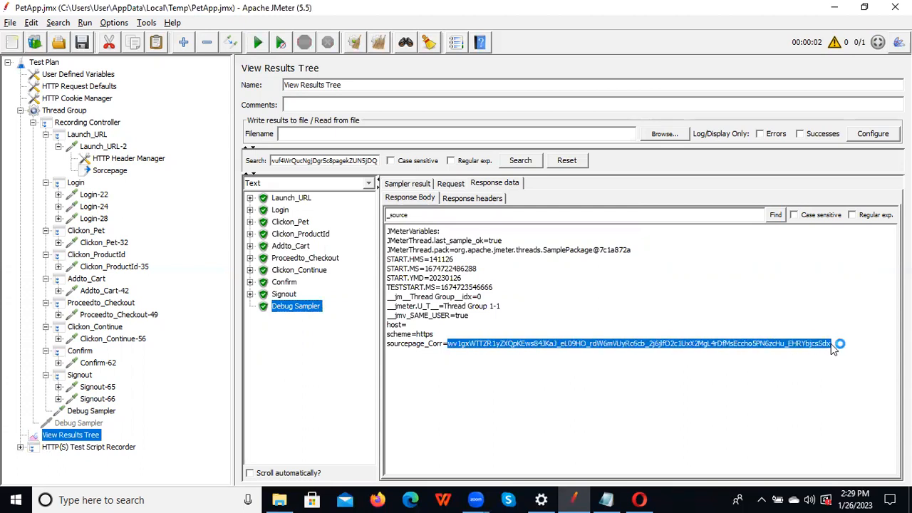
key("alt+Tab")
key("alt+Tab")
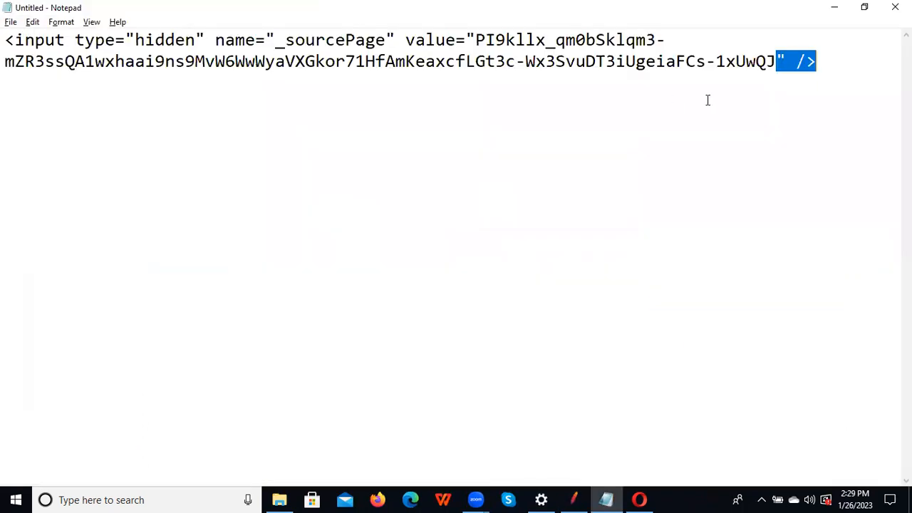
left_click(824, 62)
key("Return")
key("Return")
key("ctrl+v")
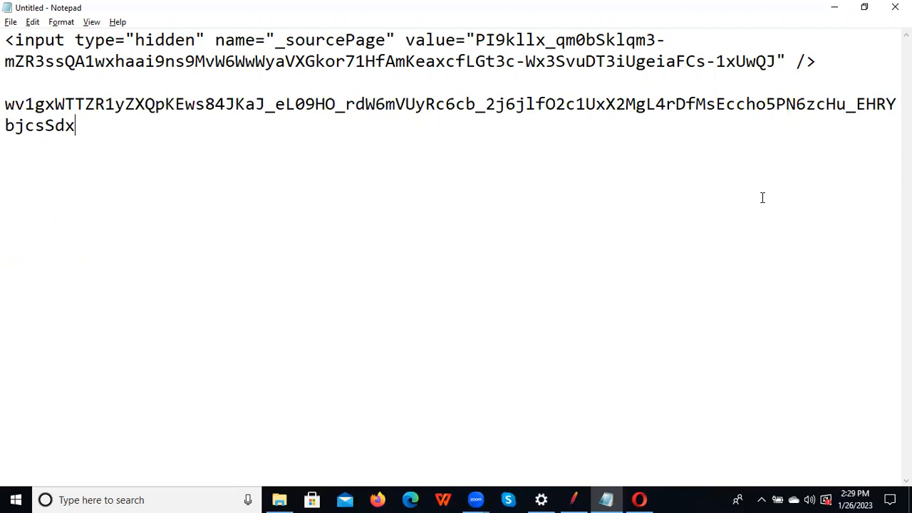
left_click(834, 8)
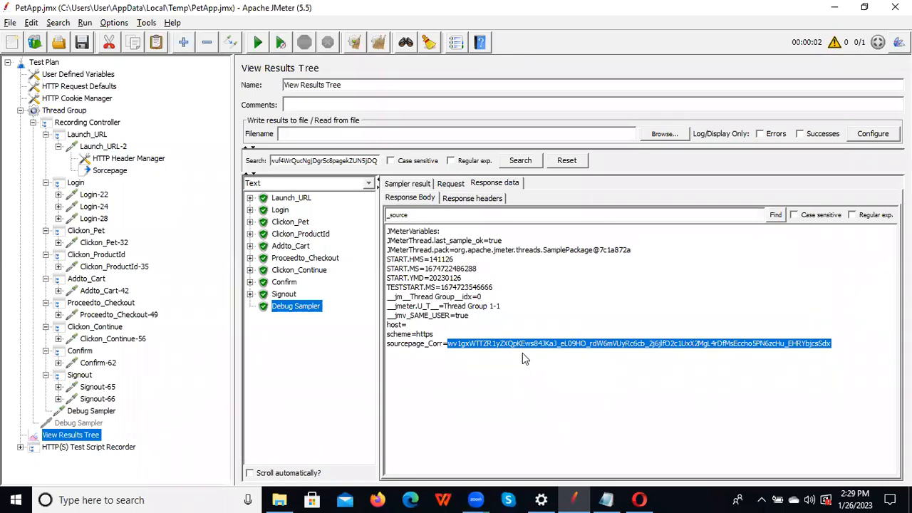
- Select and copy the full recorded __fp parameter value in the Login-24 request
left_click(92, 197)
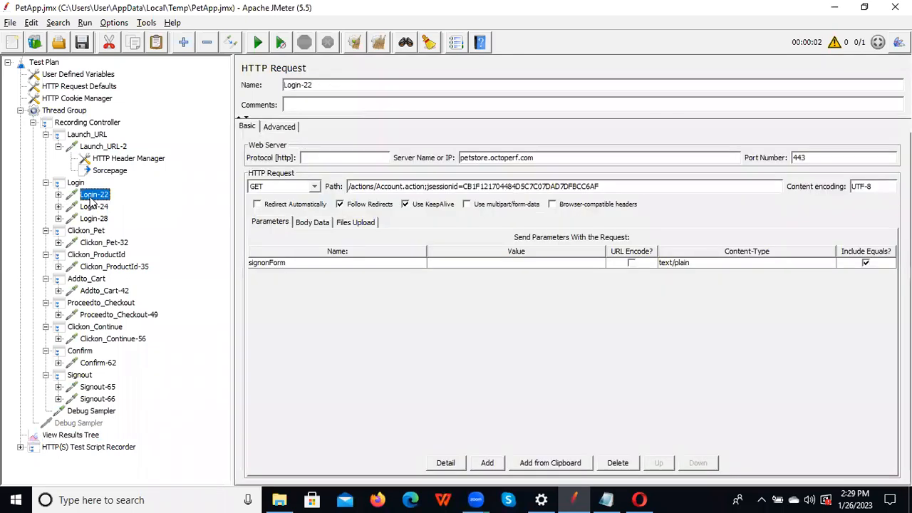
left_click(97, 207)
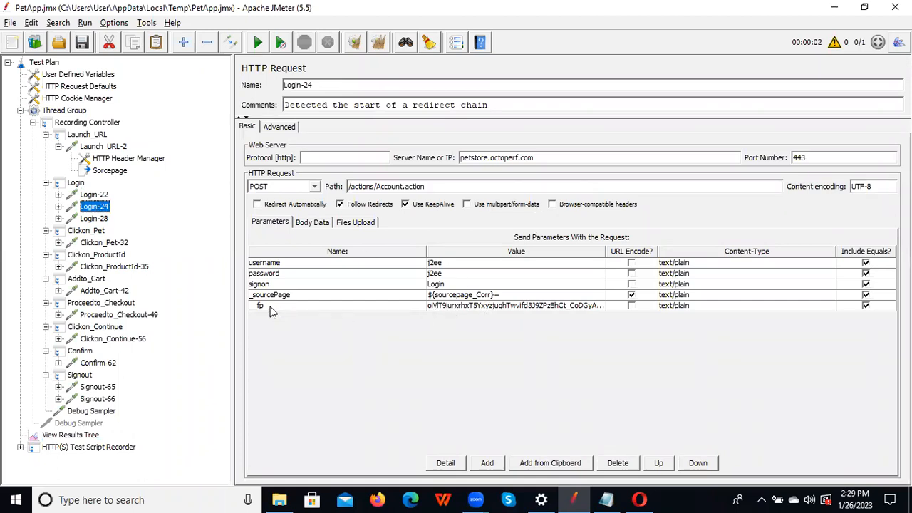
double_click(483, 307)
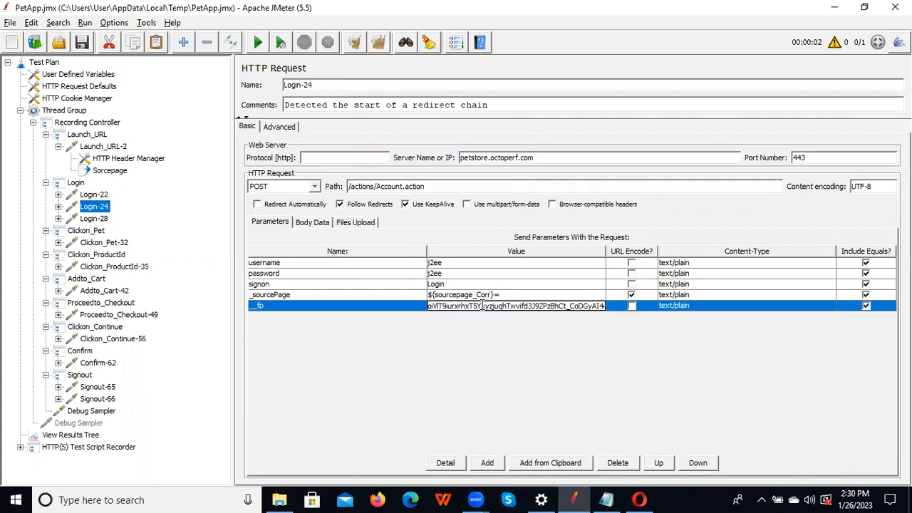
key("Right")
key("Right")
key("Right")
key("Right")
key("Right")
key("Right")
key("Right")
key("Right")
key("Right")
key("Right")
key("Right")
key("Right")
key("Right")
key("Right")
key("Right")
key("Right")
key("Right")
key("Right")
key("Right")
key("Right")
key("Right")
key("Right")
key("Right")
key("Right")
key("Right")
key("Right")
key("Right")
key("Right")
key("Right")
key("Right")
key("Right")
key("Right")
key("Right")
key("Right")
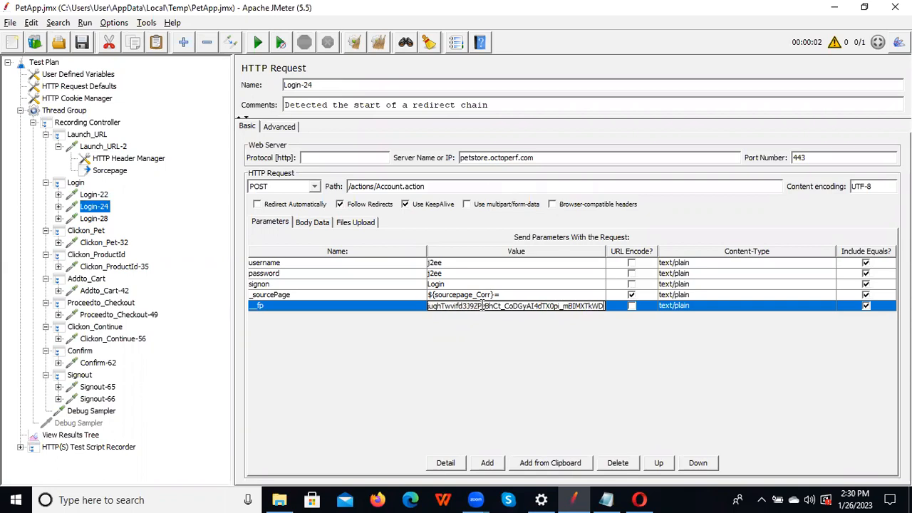
key("ctrl+a")
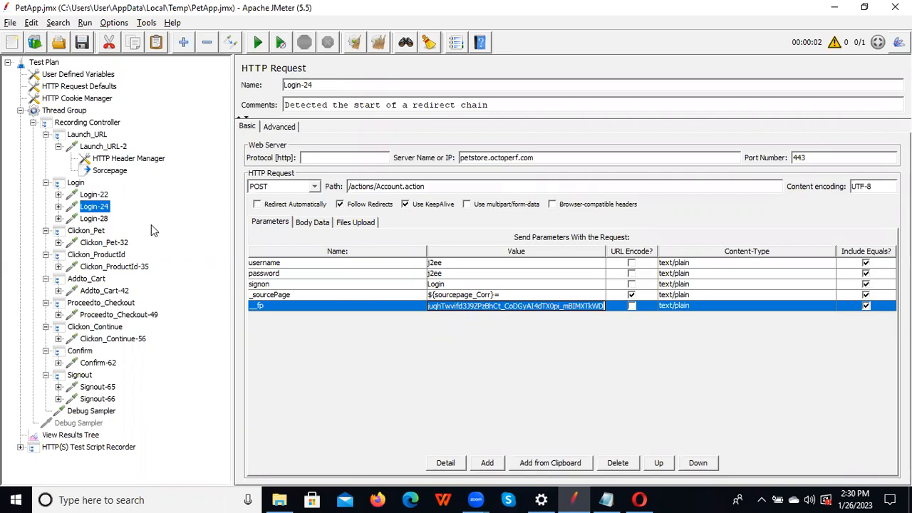
- Search the View Results Tree samples for the copied __fp value in place of the old search term
left_click(72, 434)
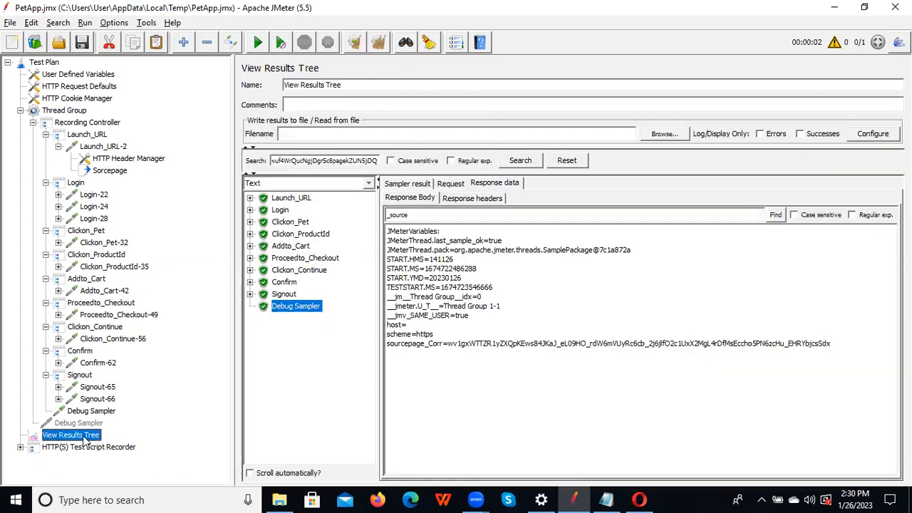
double_click(305, 161)
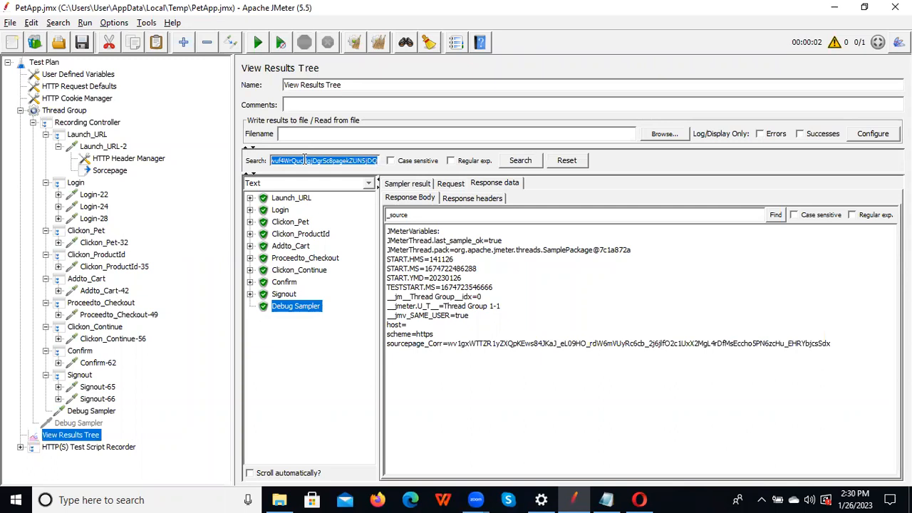
key("BackSpace")
key("ctrl+v")
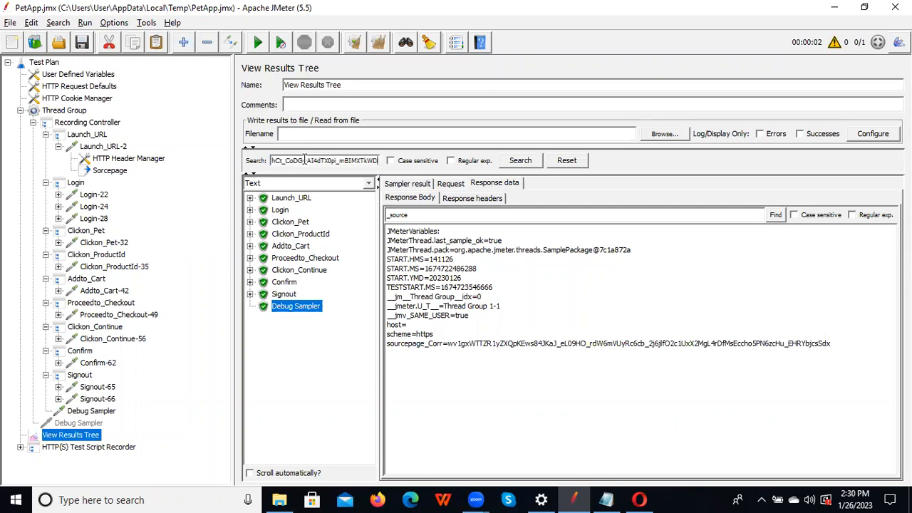
left_click(521, 161)
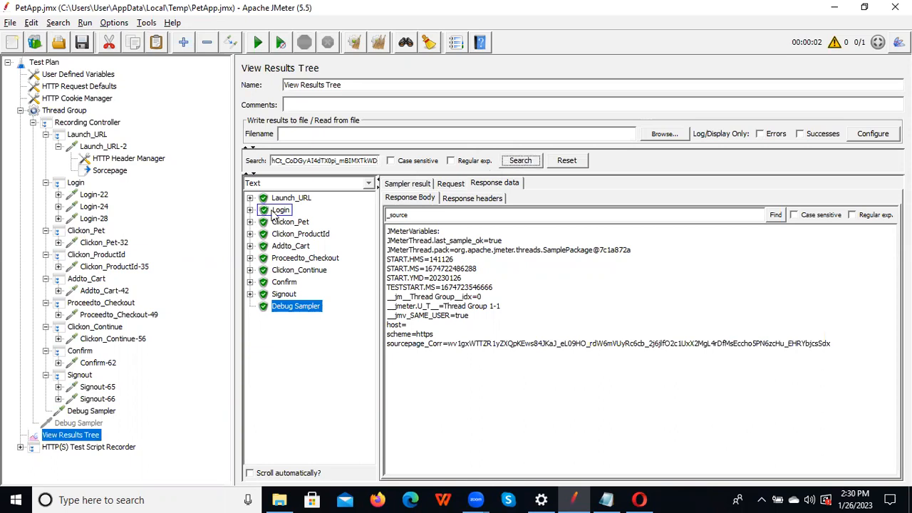
- Expand the Login and Launch_URL results and find "_fp" in the Launch_URL-2 response body
left_click(249, 209)
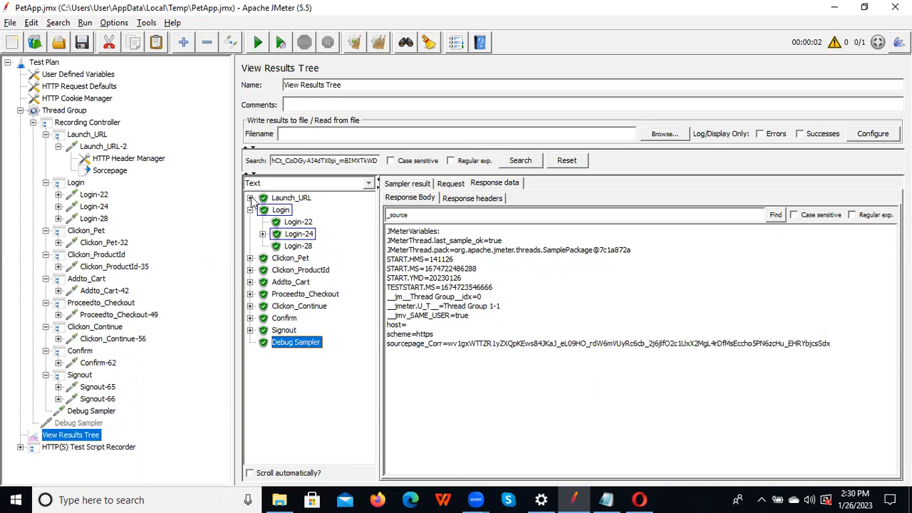
left_click(250, 198)
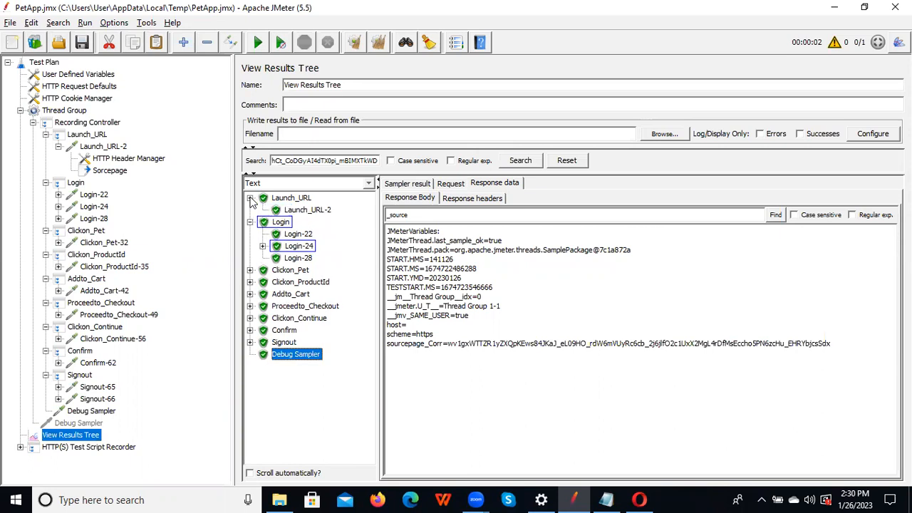
left_click(305, 210)
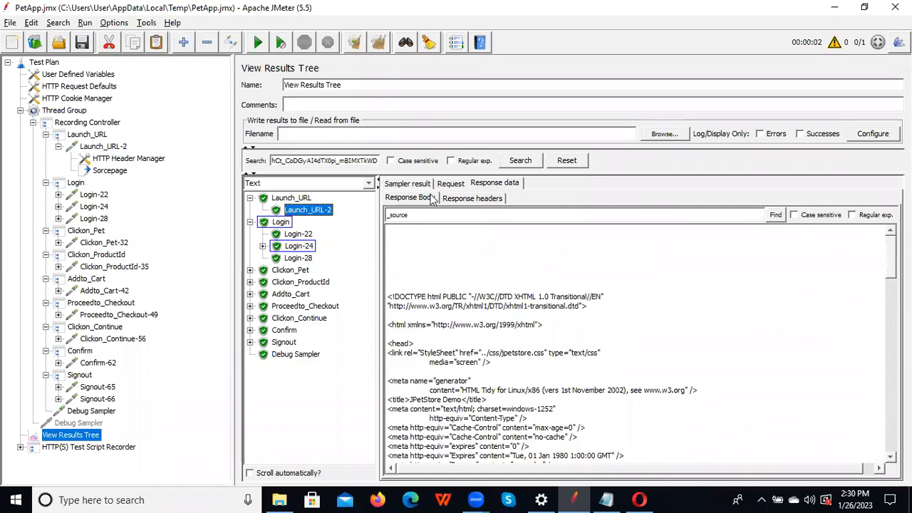
left_click(424, 213)
key("BackSpace")
key("BackSpace")
key("BackSpace")
key("BackSpace")
key("BackSpace")
key("BackSpace")
key("BackSpace")
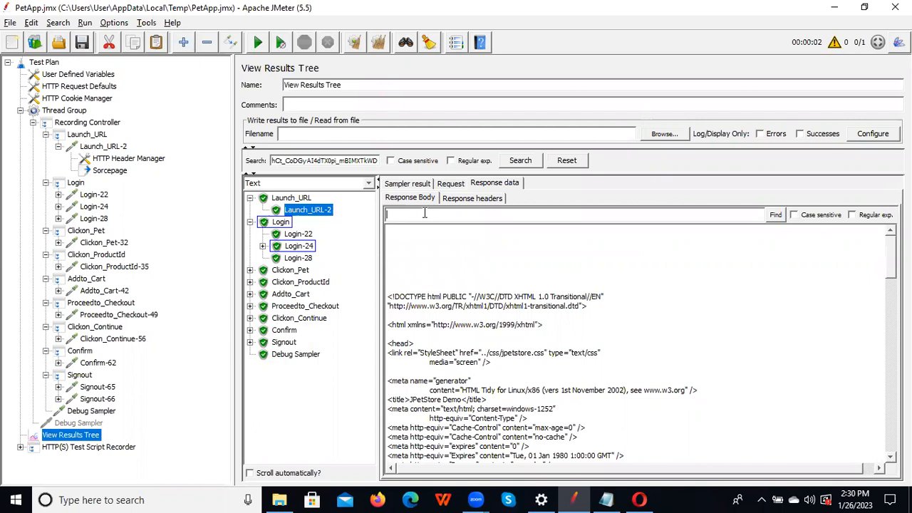
type("_fp")
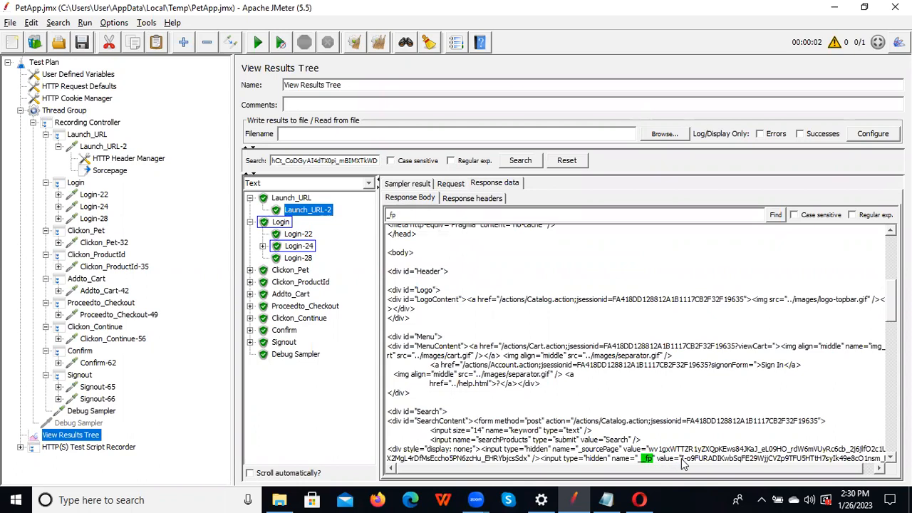
- Copy the complete hidden __fp input element from the Launch_URL-2 response into Notepad on a new line, then return to JMeter
left_click_drag(541, 463, 883, 459)
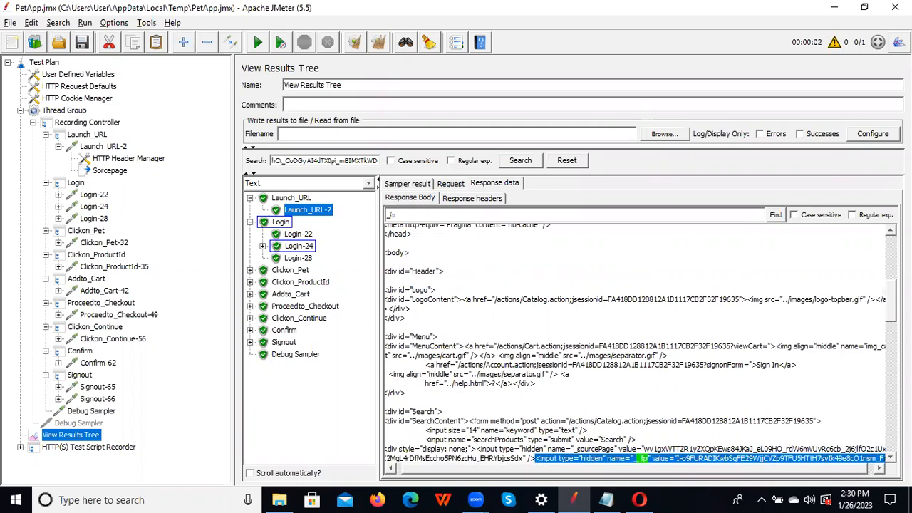
scroll(641, 344, "down", 2)
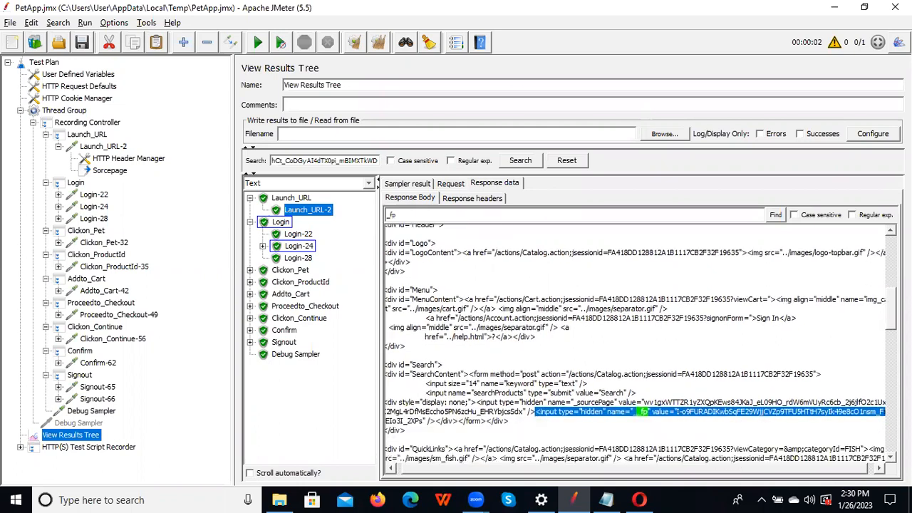
left_click(432, 421, "shift")
left_click(435, 422, "shift")
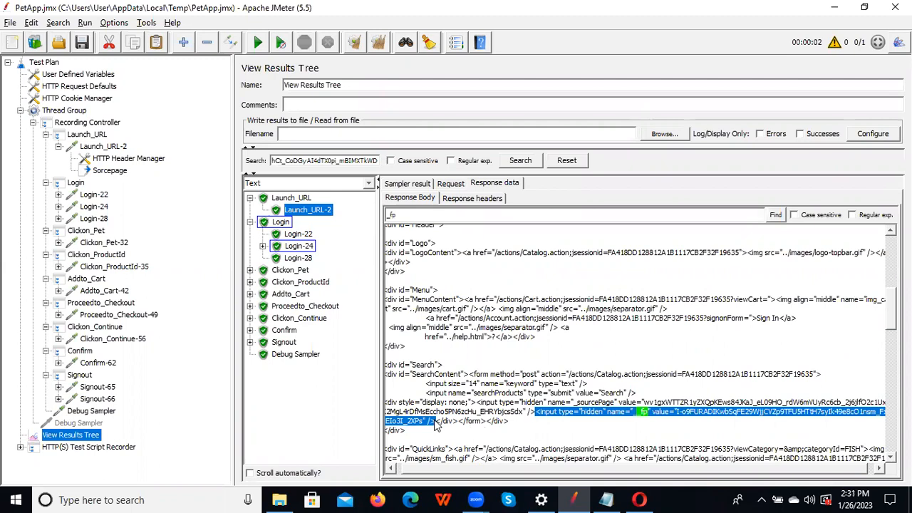
key("alt+Tab")
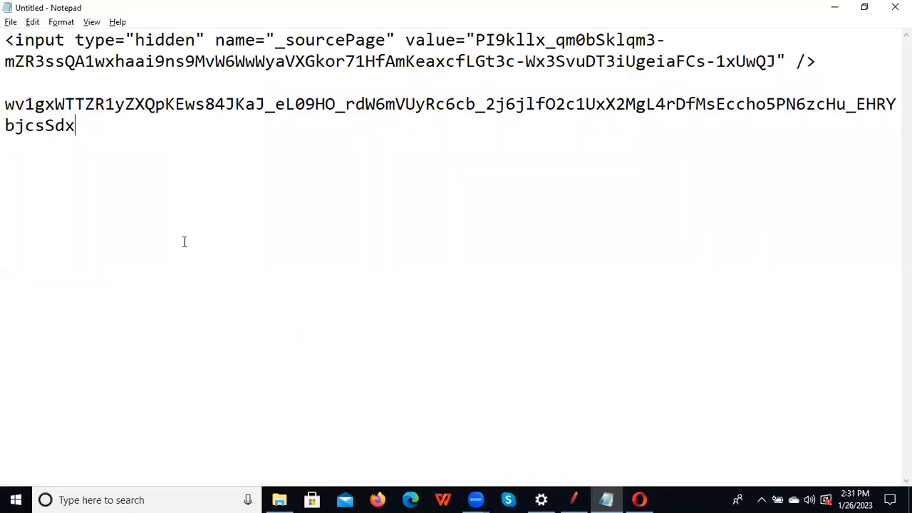
key("Return")
key("Return")
type("<input type=\"hidden\" name=\"__fp\" value=\"I-o9FURADIKwbSqFE29WjjCVZp9TFU5HTtH7syIk49e8cO1nsm_FxzEIo3I_2XPs\" />")
key("alt+Tab")
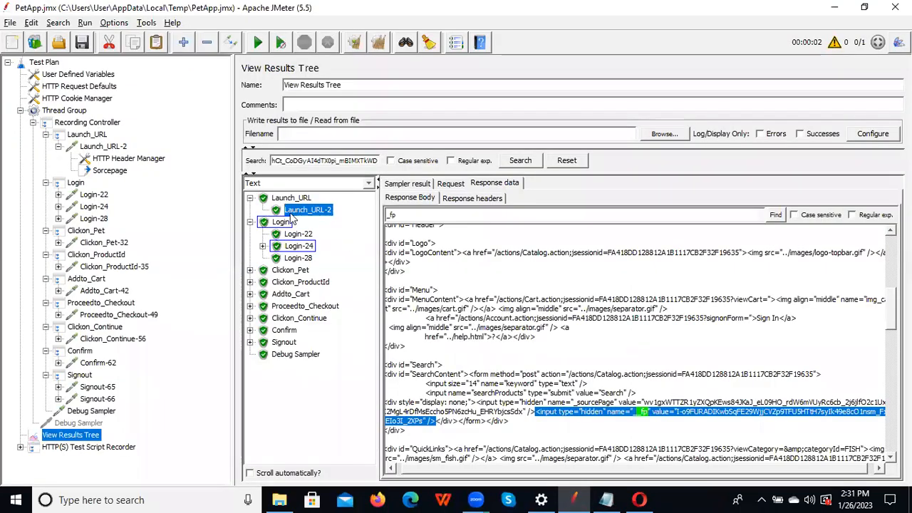
left_click(104, 147)
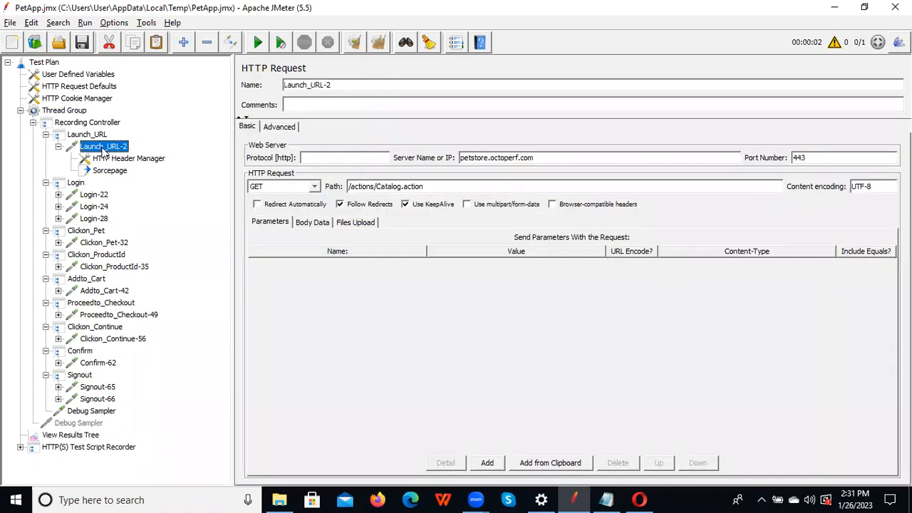
right_click(104, 148)
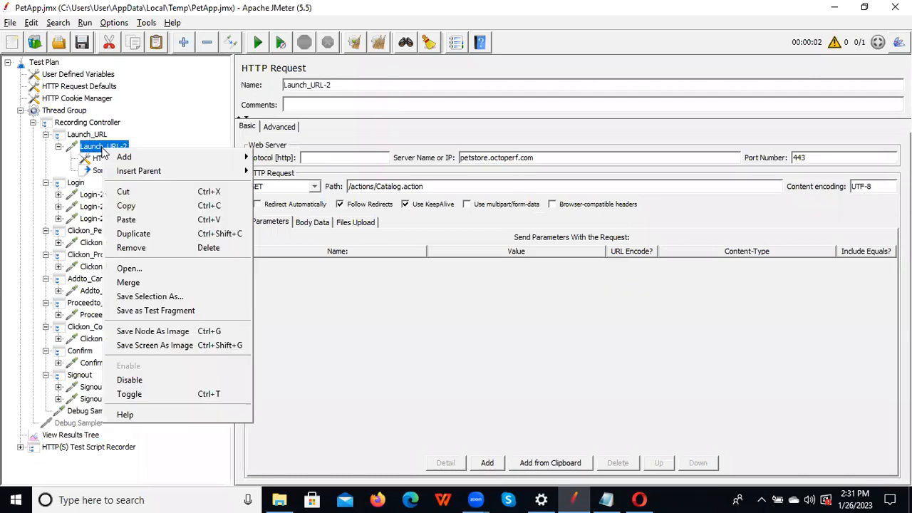
mouse_move(178, 161)
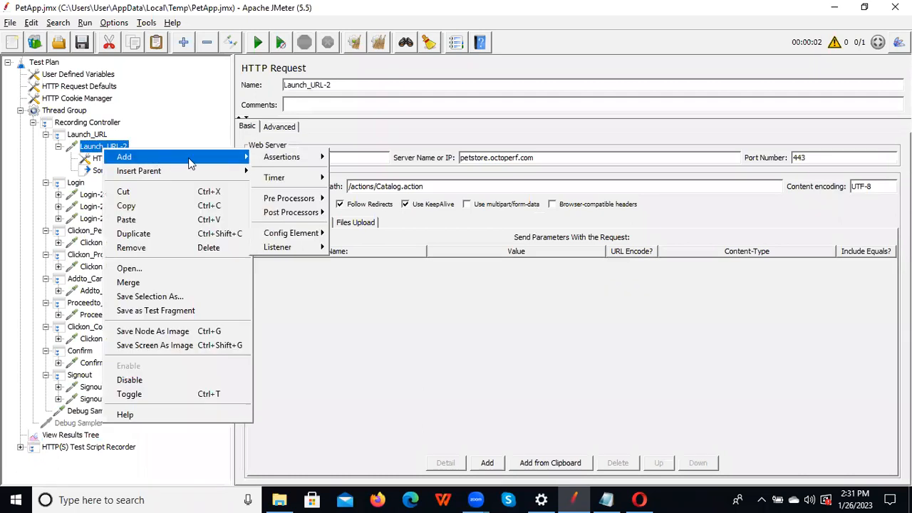
mouse_move(285, 219)
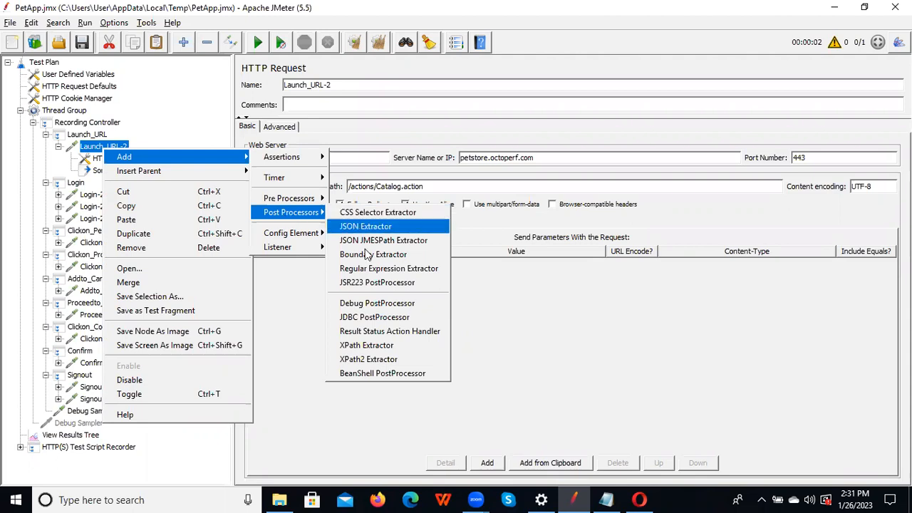
left_click(476, 330)
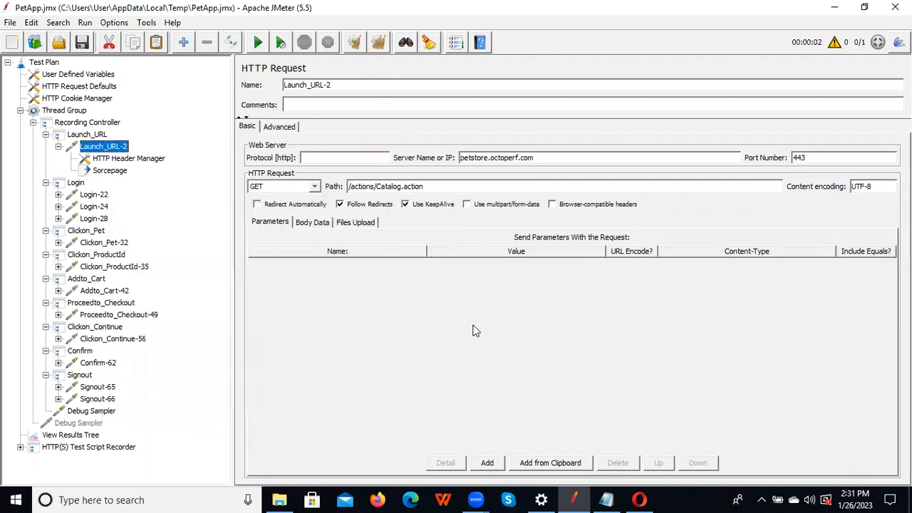
key("alt+Tab")
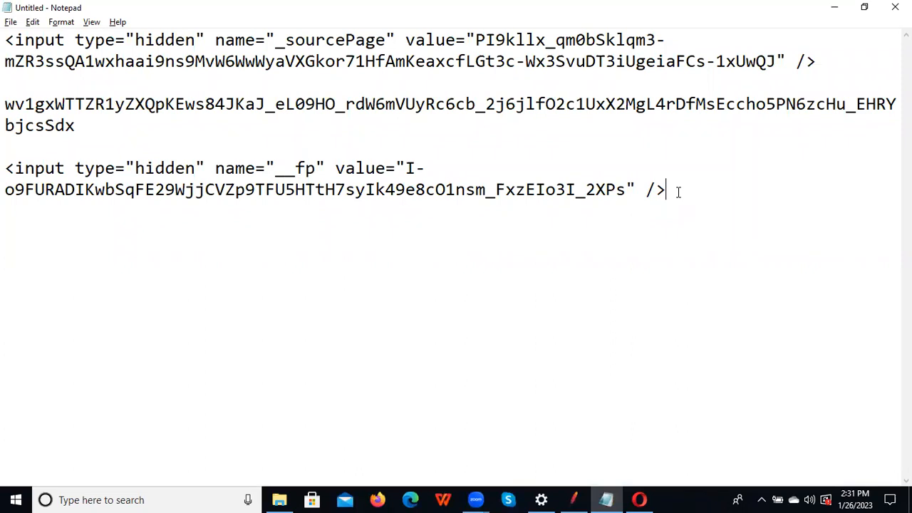
key("alt+Tab")
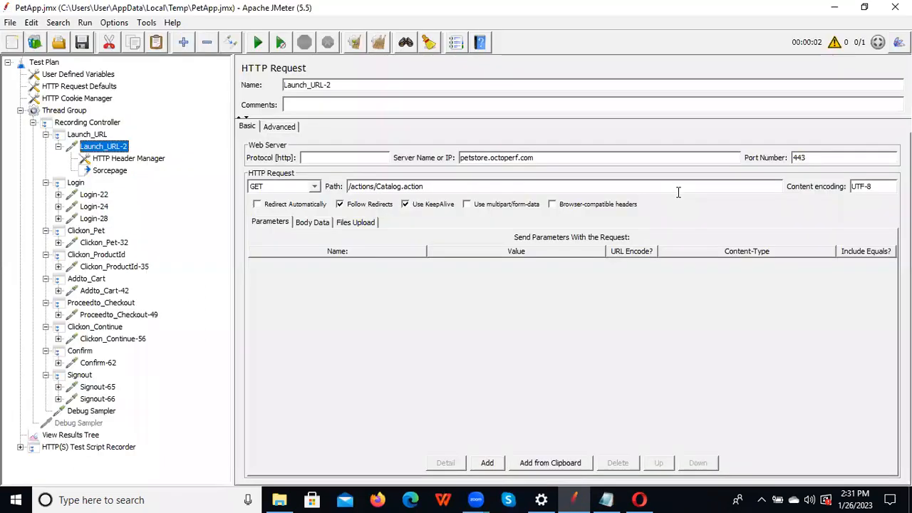
- Add a Boundary Extractor post-processor to the Launch_URL transaction controller
right_click(88, 137)
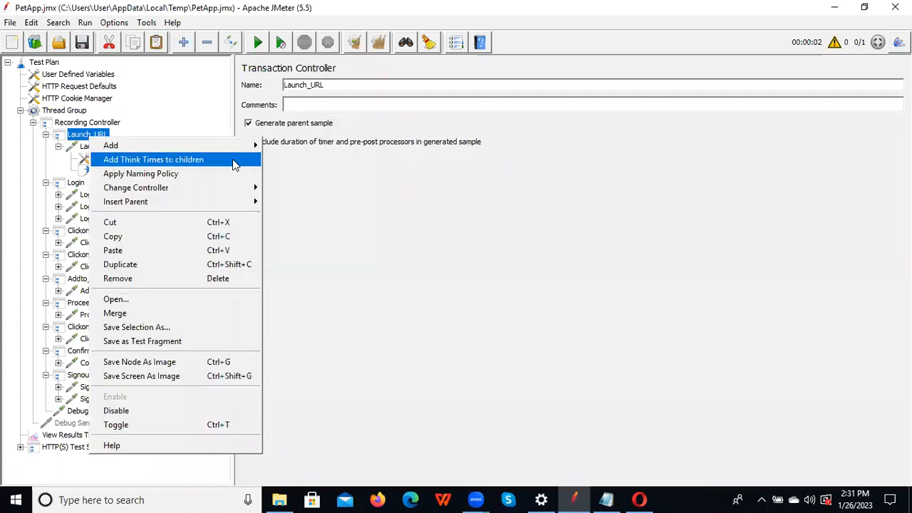
mouse_move(242, 146)
mouse_move(332, 147)
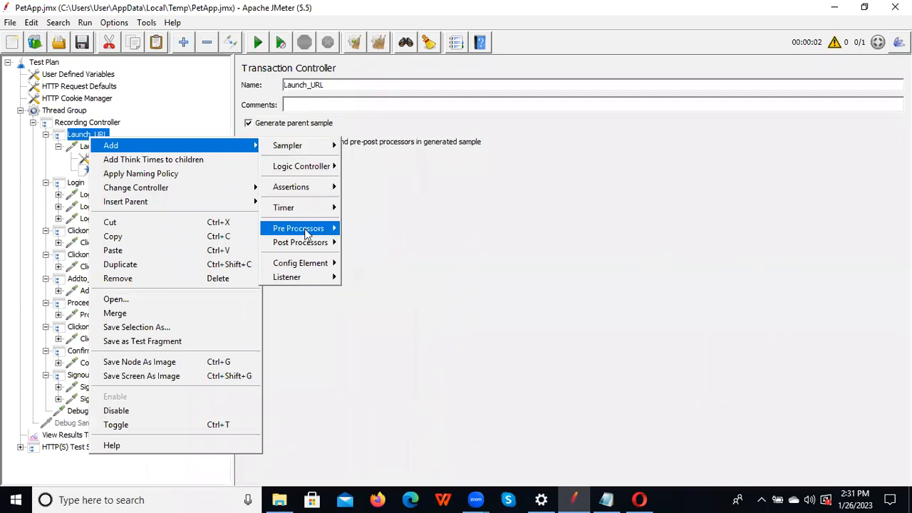
mouse_move(306, 244)
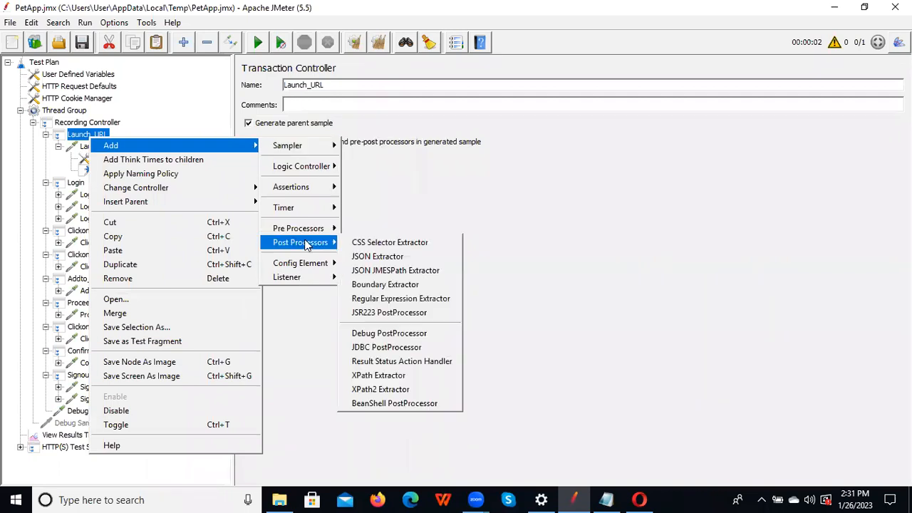
left_click(399, 286)
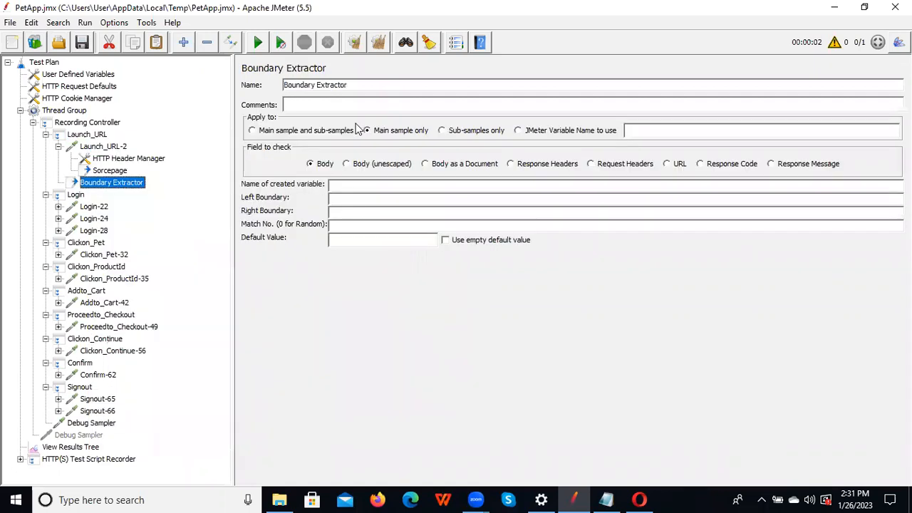
- Name the new Boundary Extractor fp and set its created variable name to fp_Corr
left_click(358, 85)
key("BackSpace")
key("BackSpace")
key("BackSpace")
key("BackSpace")
key("BackSpace")
key("BackSpace")
key("BackSpace")
key("BackSpace")
key("BackSpace")
key("BackSpace")
key("BackSpace")
key("BackSpace")
key("BackSpace")
key("BackSpace")
key("BackSpace")
key("BackSpace")
key("BackSpace")
key("BackSpace")
type("fp")
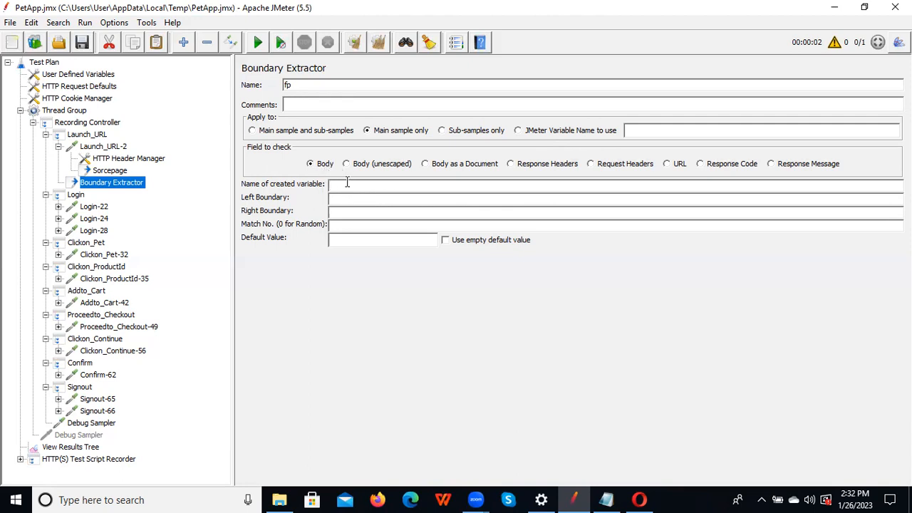
type("f")
type("p")
type("_")
type("c")
type("arr")
- Copy <input type="hidden" name="__fp" value=" from the Notepad notes into the extractor's left boundary in JMeter
key("alt+Tab")
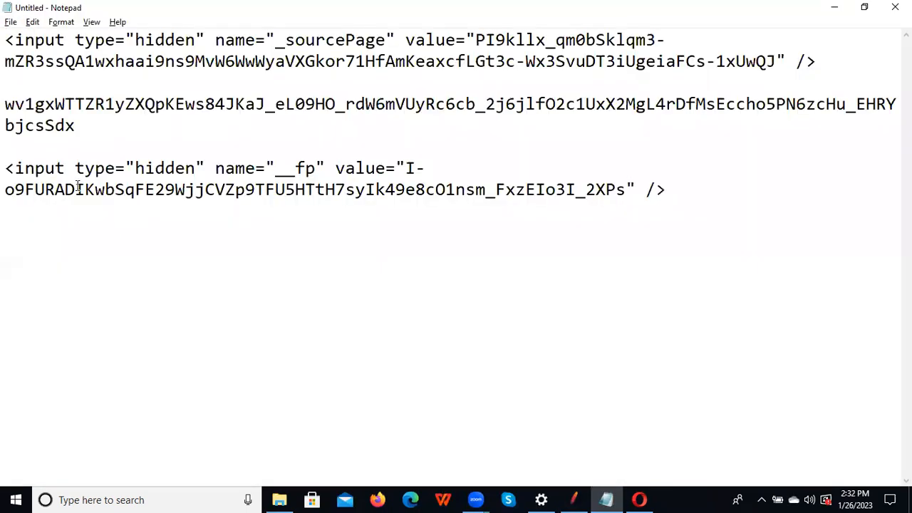
left_click_drag(6, 167, 407, 160)
key("ctrl+c")
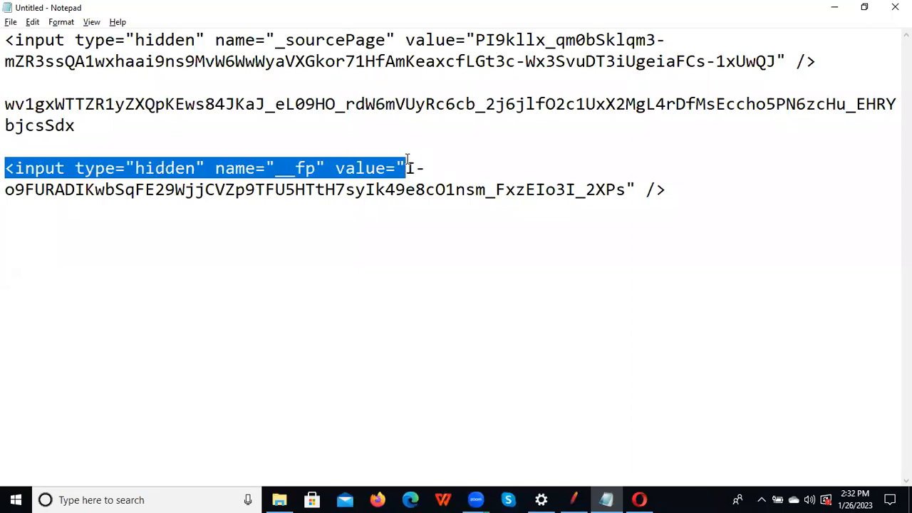
key("alt+Tab")
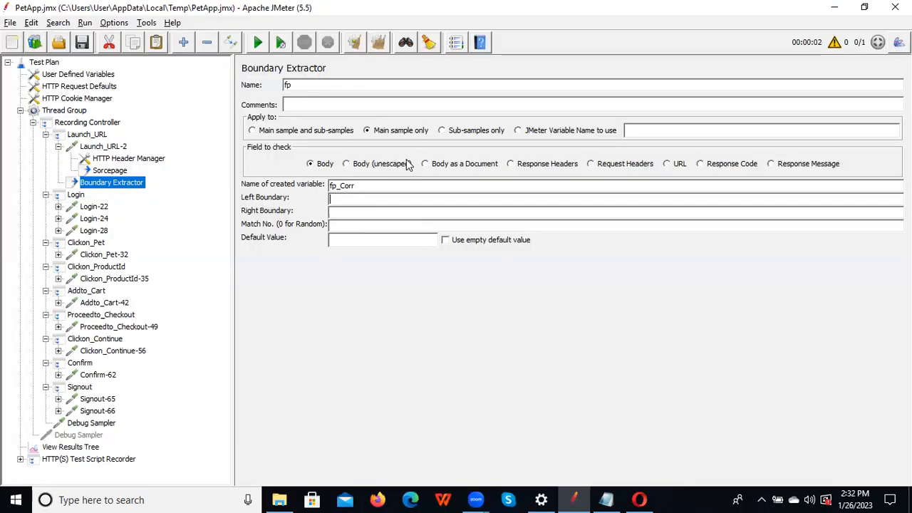
left_click(348, 197)
key("ctrl+v")
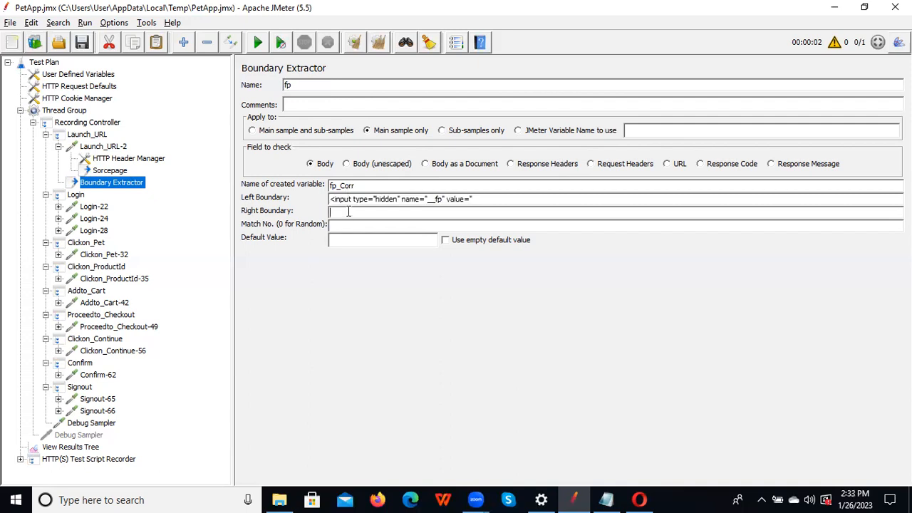
- Copy the closing " /> from the Notepad notes into the extractor's right boundary and set the default value to NotFound
key("alt+Tab")
left_click_drag(627, 189, 667, 189)
key("ctrl+c")
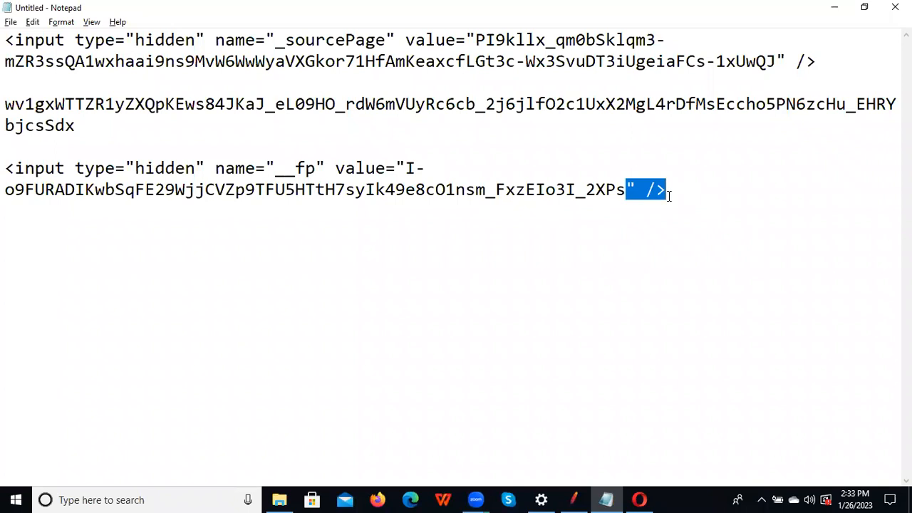
key("alt+Tab")
left_click(367, 212)
key("ctrl+v")
left_click(339, 240)
type("No")
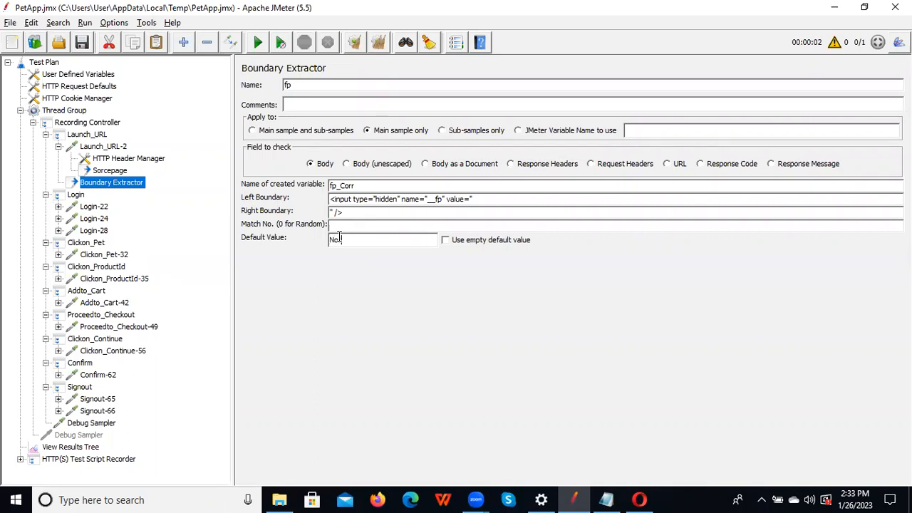
type("tFount")
key("BackSpace")
type("d")
- Append 676544 to the end of the fp extractor's left boundary and save the test plan
triple_click(483, 199)
left_click(483, 198)
type("676544")
left_click(82, 45)
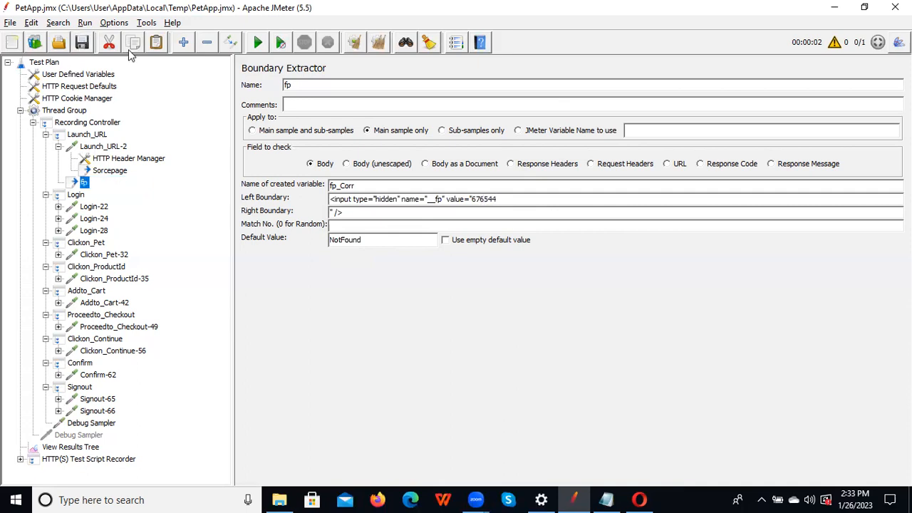
- Clear the old results and rerun the test, overwriting PetApp.xml, and check fp_Corr in the Debug Sampler response
left_click(71, 447)
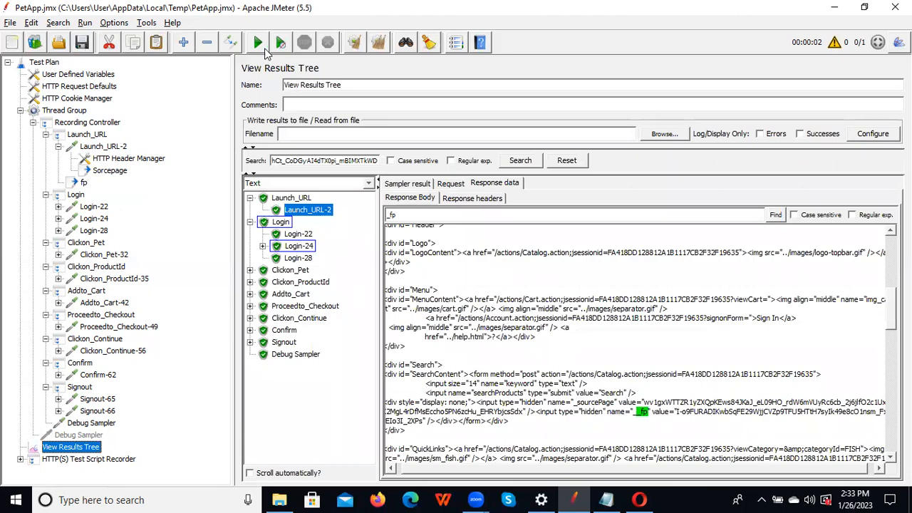
left_click(353, 46)
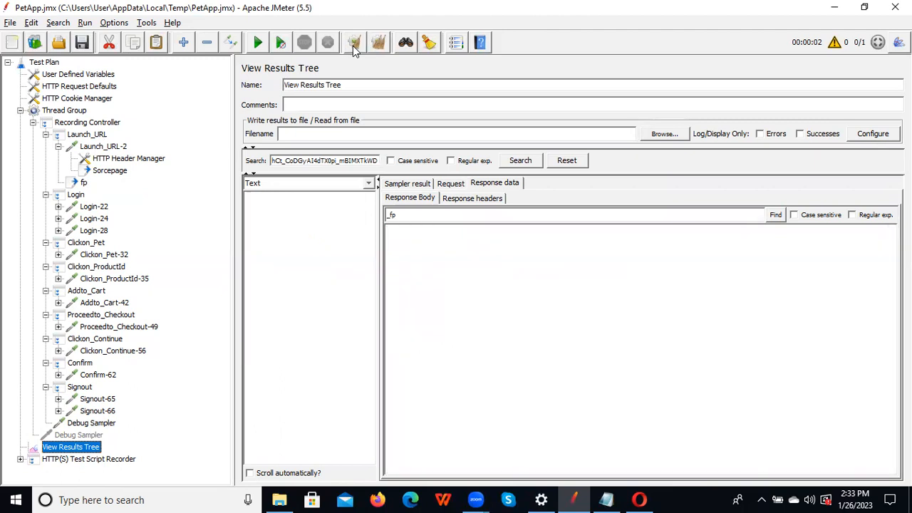
left_click(258, 44)
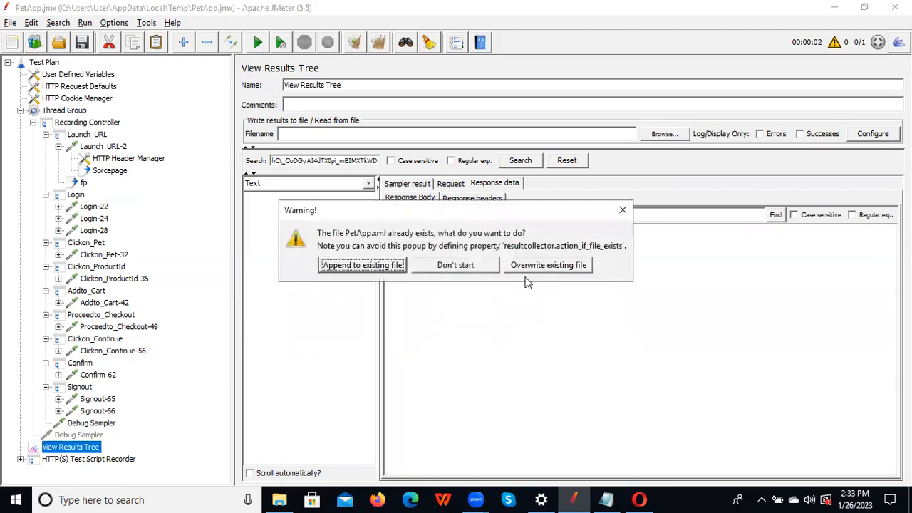
left_click(554, 267)
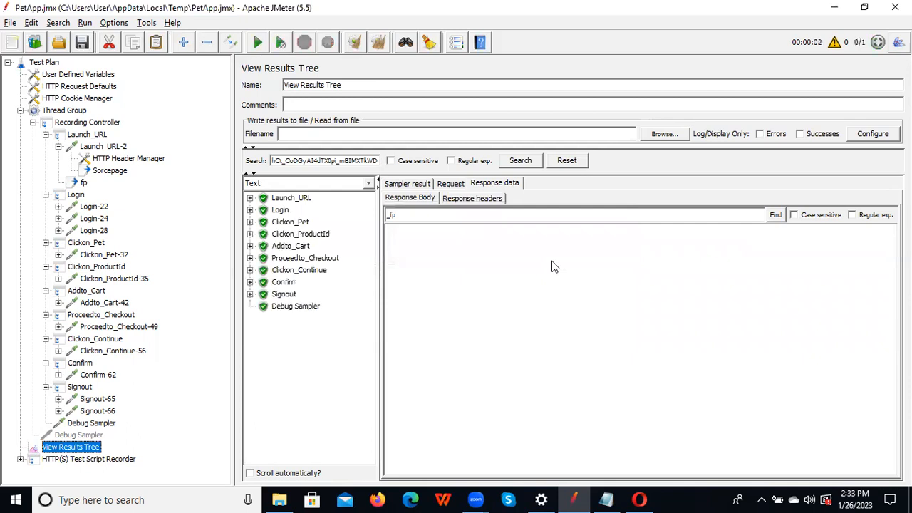
left_click(250, 210)
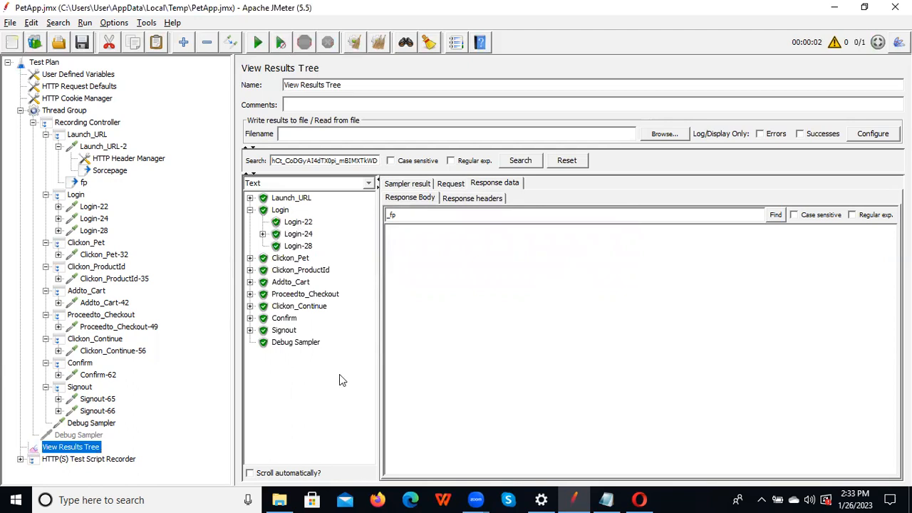
left_click(310, 343)
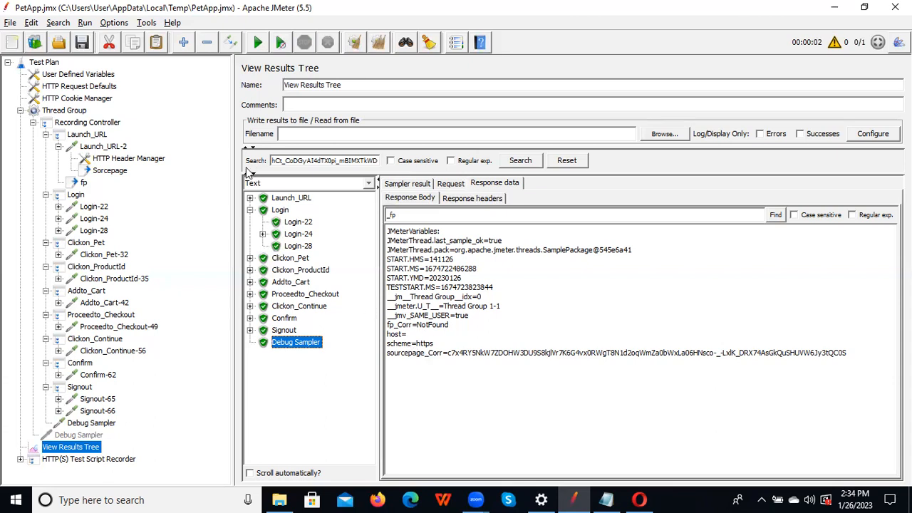
- Remove the trailing 676544 from the fp extractor's left boundary and save the test plan
left_click(86, 183)
left_click(504, 199)
key("BackSpace")
key("BackSpace")
key("BackSpace")
key("BackSpace")
key("BackSpace")
key("BackSpace")
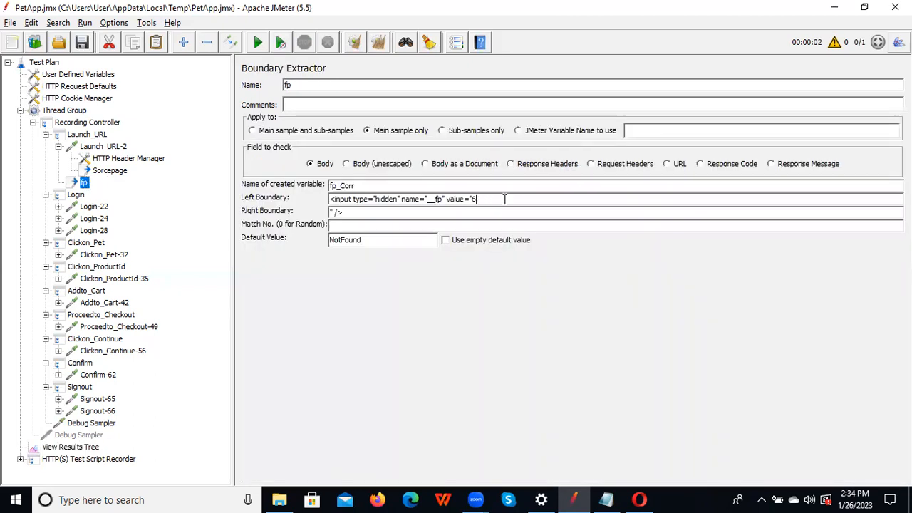
left_click(83, 44)
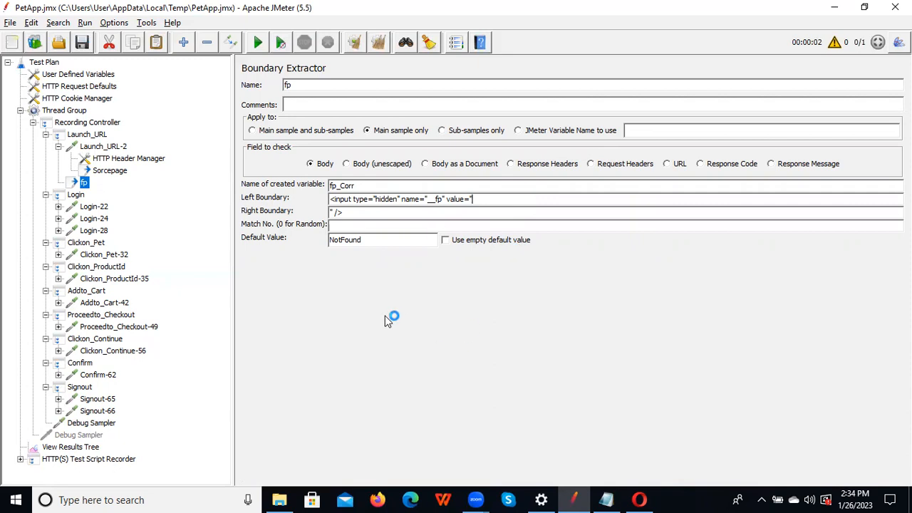
- Open the test plan's search-and-replace dialog and clear the old search term
key("ctrl+f")
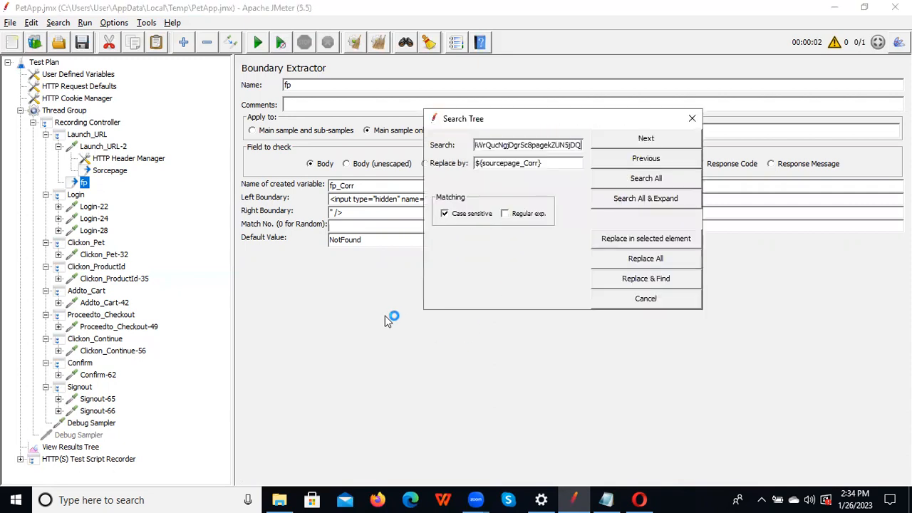
double_click(544, 144)
key("BackSpace")
type("\" />")
key("BackSpace")
key("BackSpace")
key("BackSpace")
key("BackSpace")
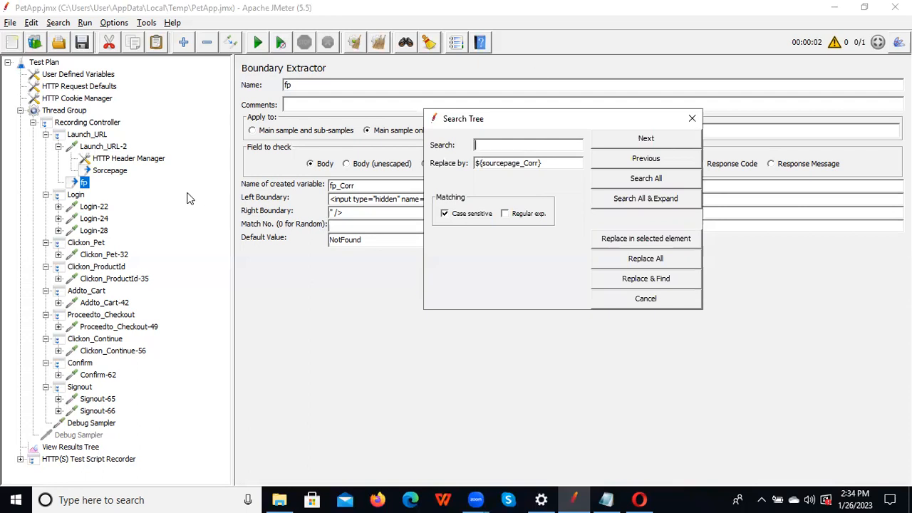
- Copy the full recorded __fp parameter value from the Login-24 request into the search term of the Search Tree dialog
left_click(93, 220)
left_click_drag(492, 127, 492, 58)
double_click(470, 305)
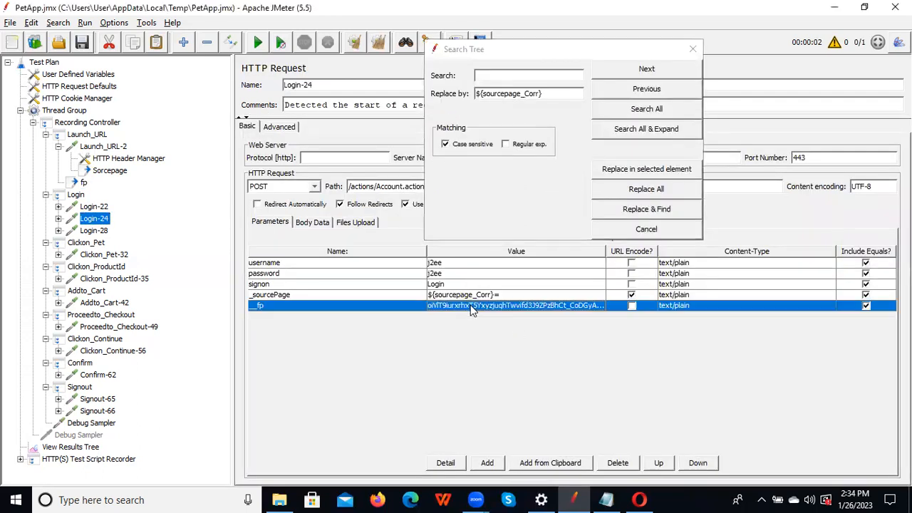
key("ctrl+a")
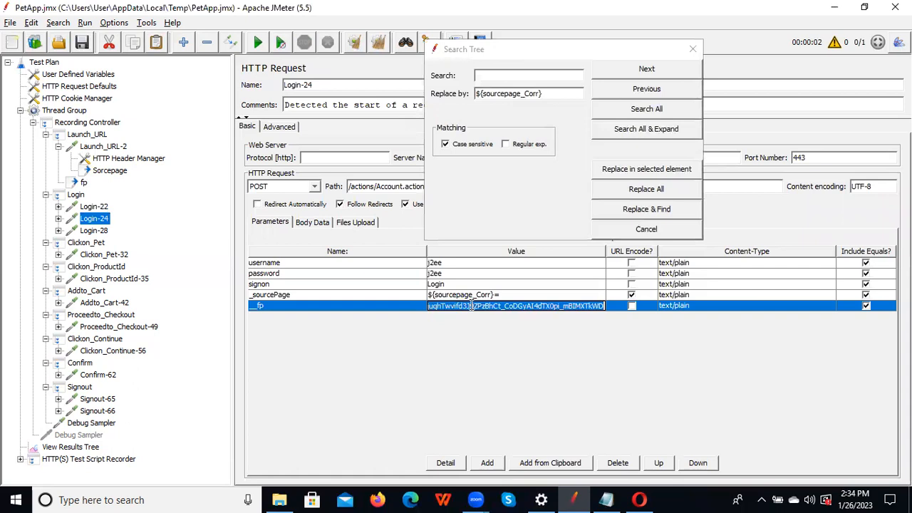
left_click(547, 72)
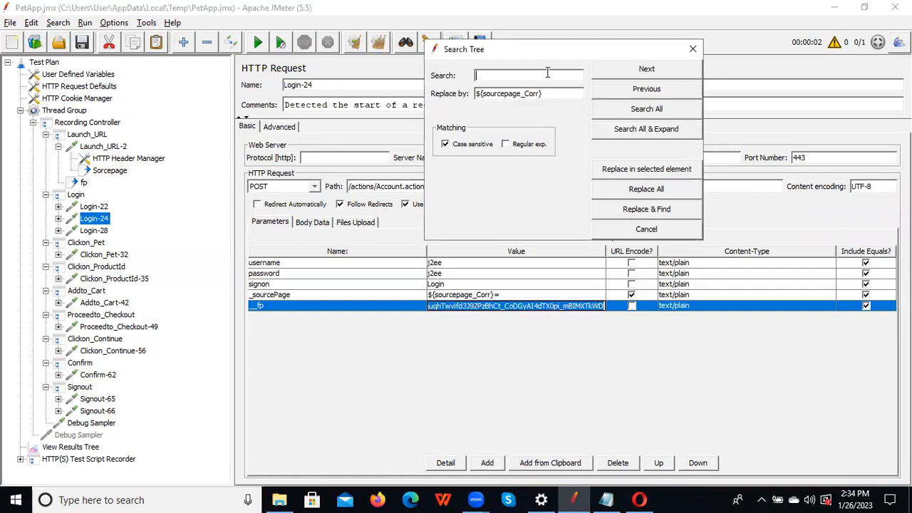
type("iuqhTwvifd3J9ZPzBhCt_CoDGyAI4dTX0pi_mBIMXTkWD")
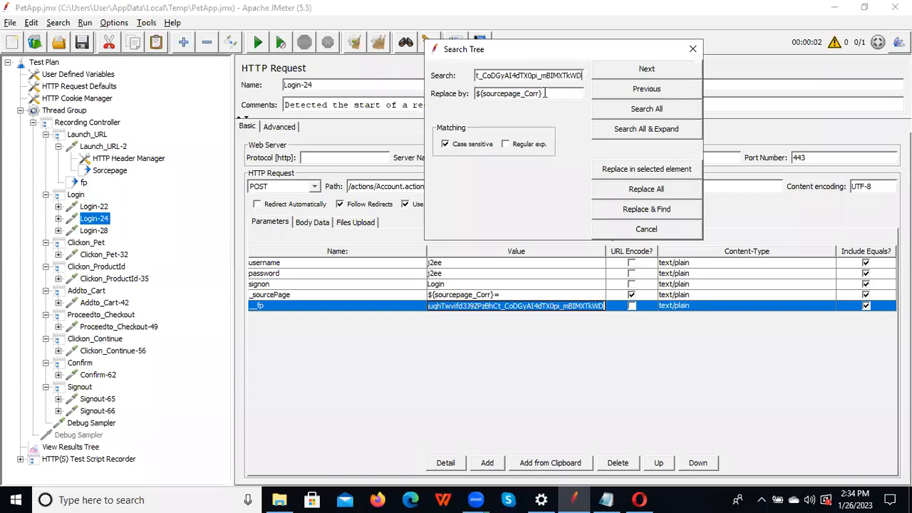
- Set the Search Tree replacement text to ${fp_Corr}, copying the variable name from the fp Boundary Extractor
left_click_drag(546, 94, 331, 85)
key("BackSpace")
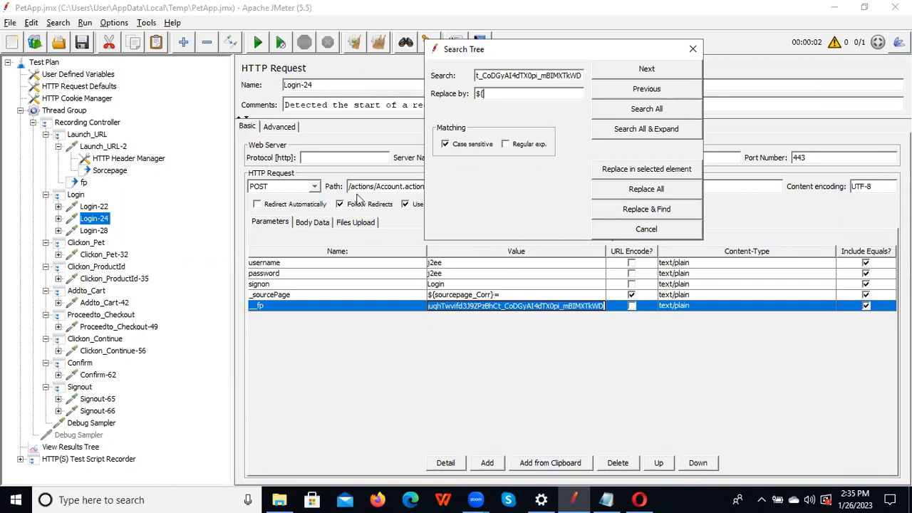
left_click(86, 183)
left_click_drag(367, 190, 282, 185)
key("ctrl+c")
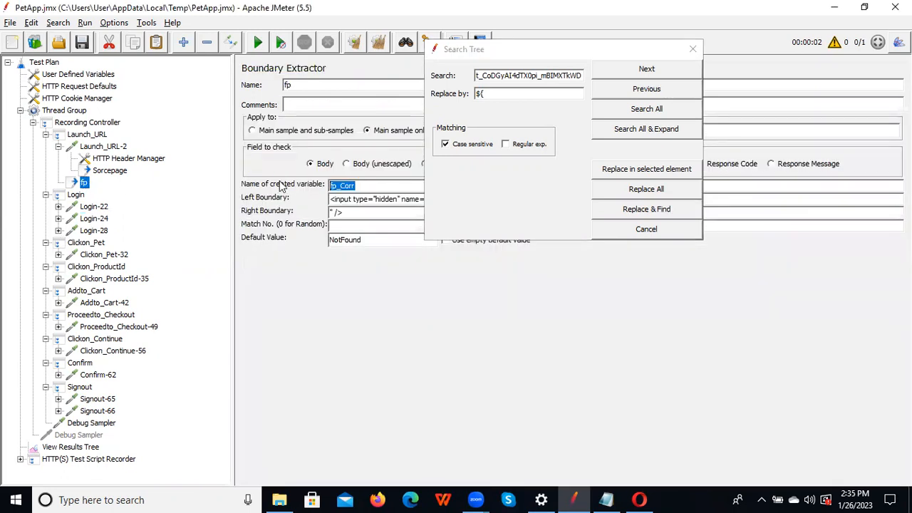
left_click(507, 97)
key("ctrl+v")
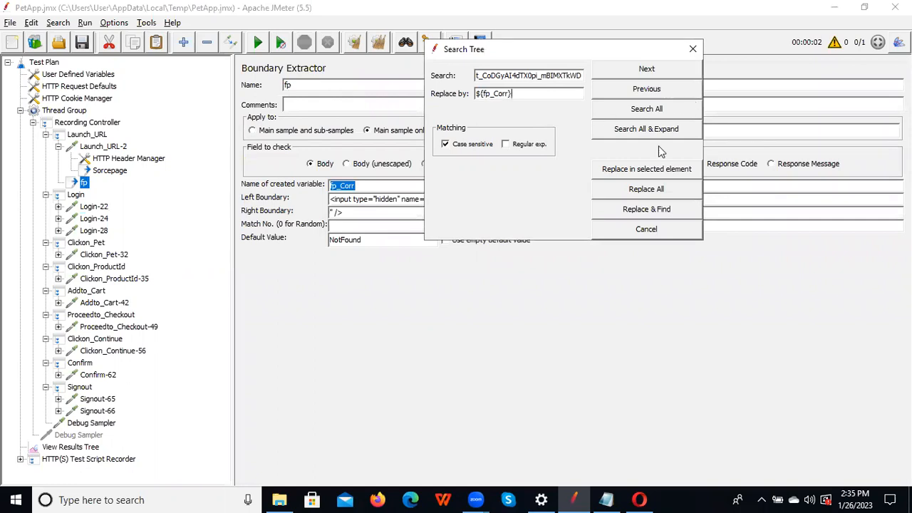
- Replace the recorded __fp value in Login-24 with ${fp_Corr}, look for further occurrences, and close the Search Tree dialog
left_click(640, 66)
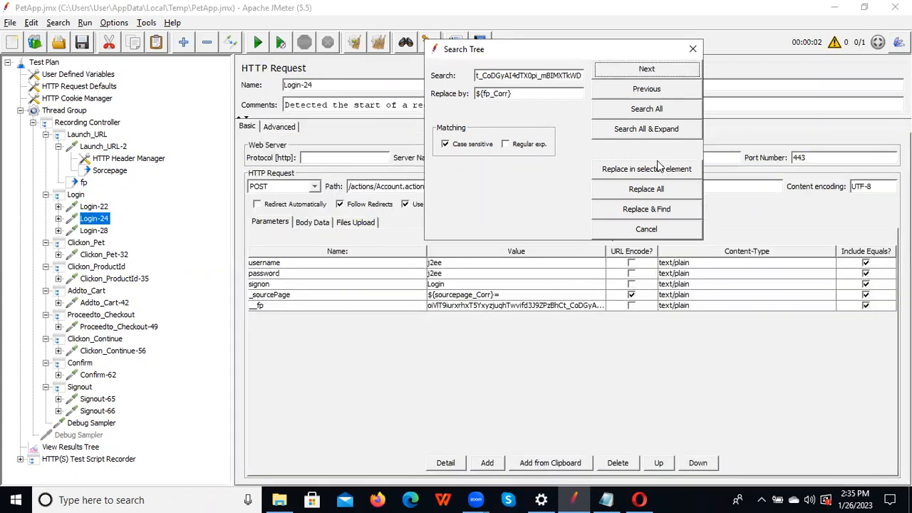
left_click(637, 211)
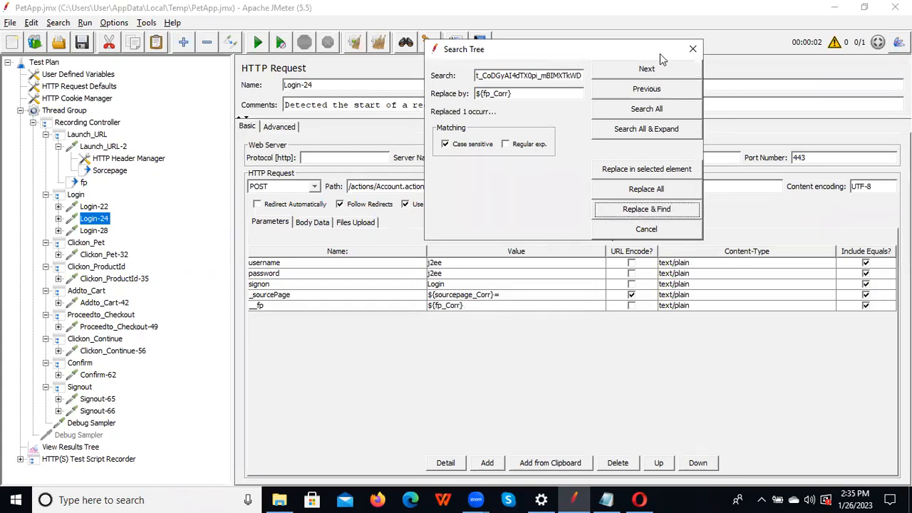
left_click(645, 70)
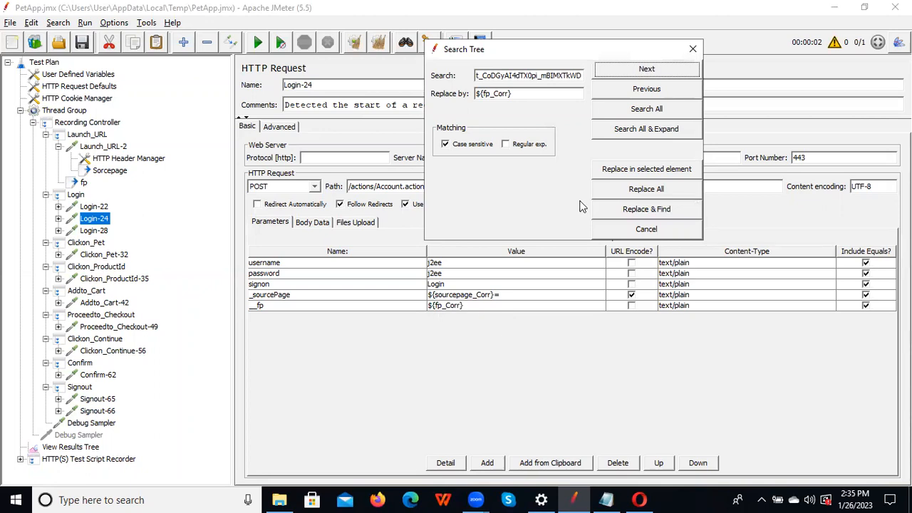
left_click(692, 49)
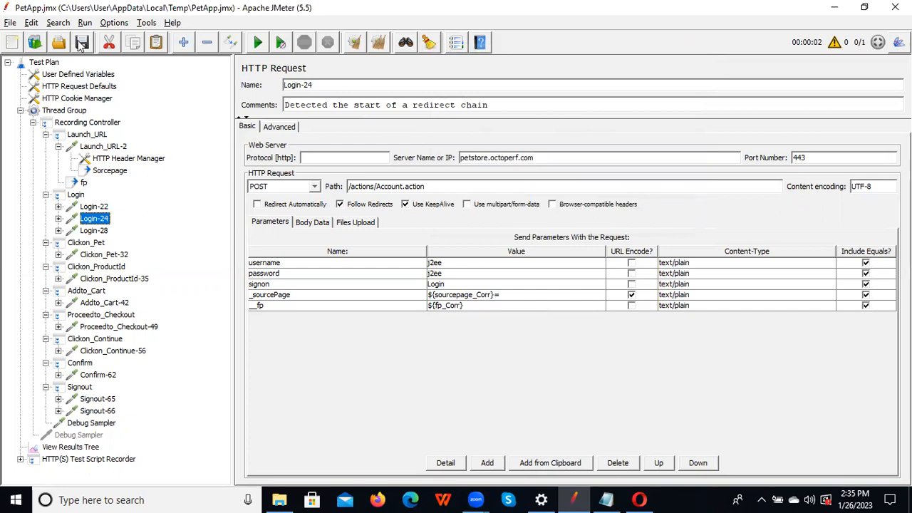
- Clear the old results in View Results Tree, rerun the test, and display the Debug Sampler response
left_click(72, 447)
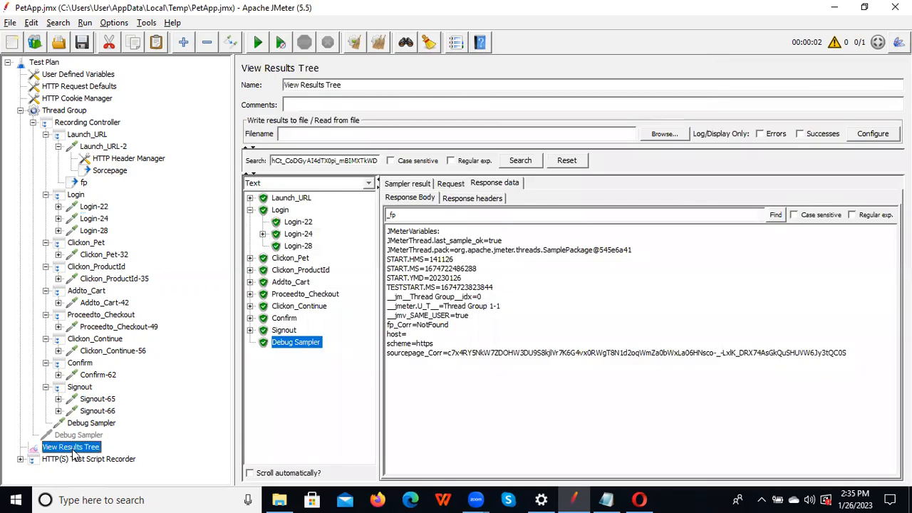
left_click(354, 44)
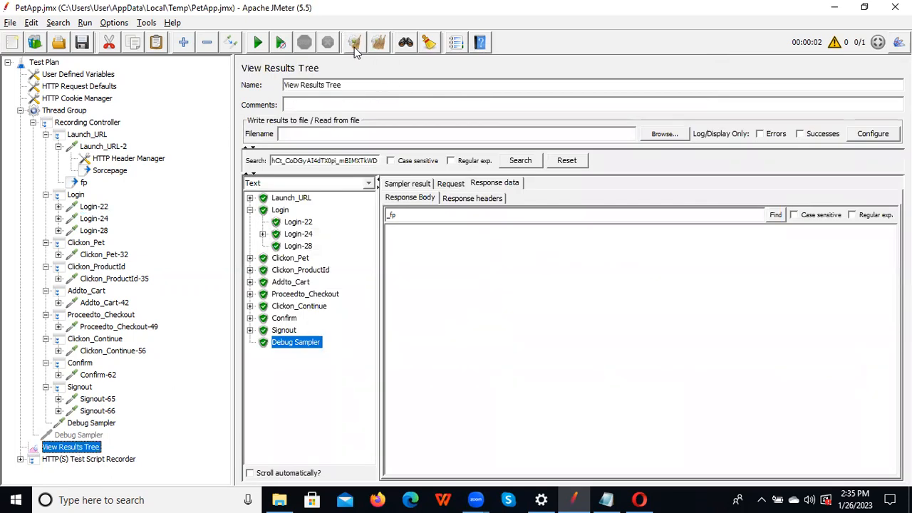
left_click(258, 44)
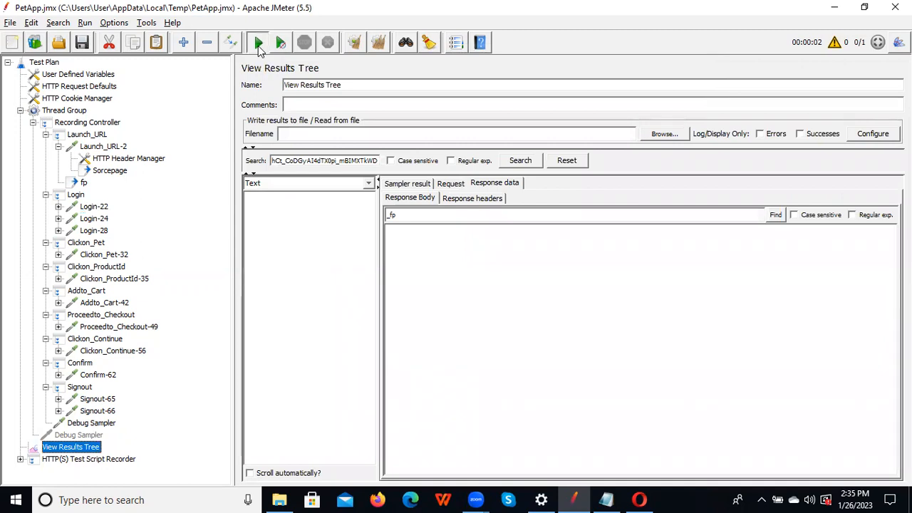
left_click(546, 265)
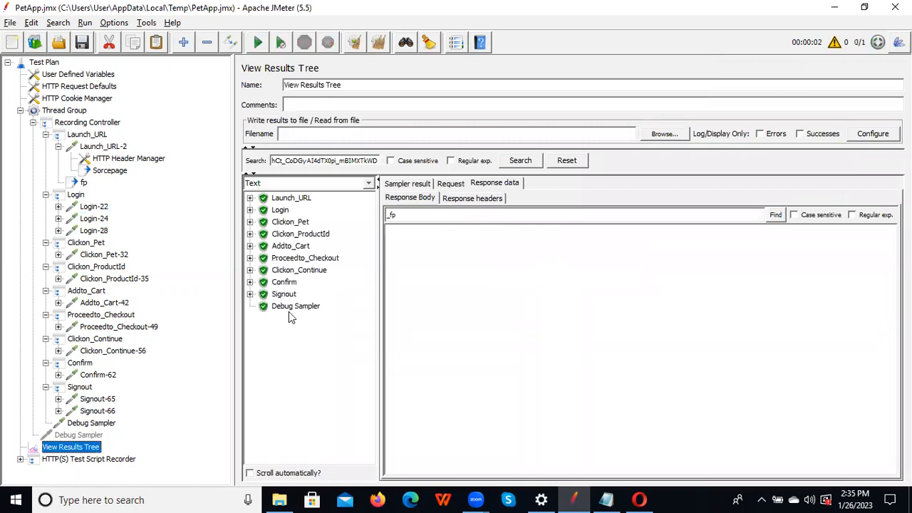
left_click(293, 306)
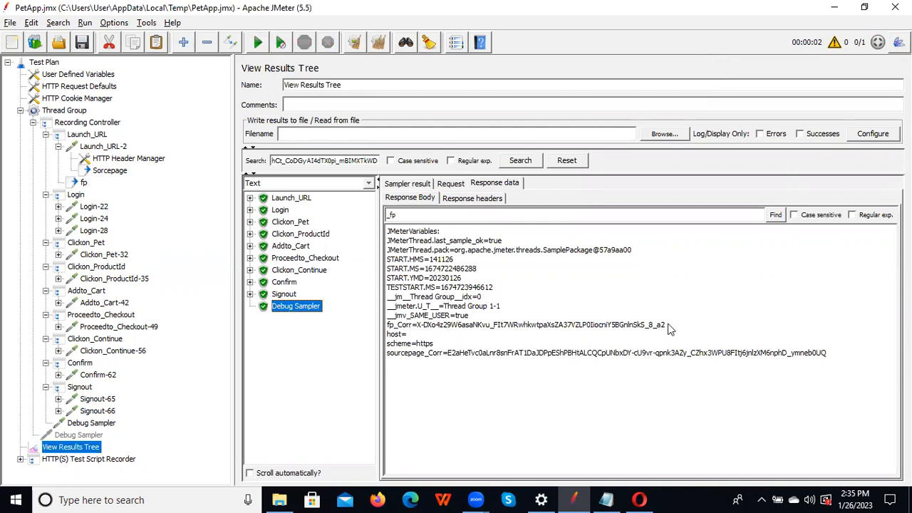
- Copy the fp_Corr value into Notepad below the __fp input line, and put that line's quoted value on its own line
left_click_drag(670, 327, 419, 328)
key("ctrl+c")
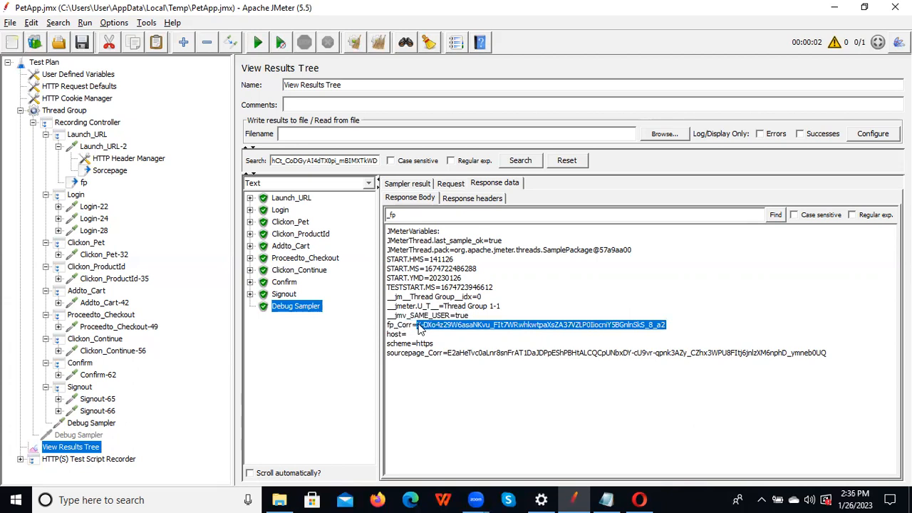
key("alt+Tab")
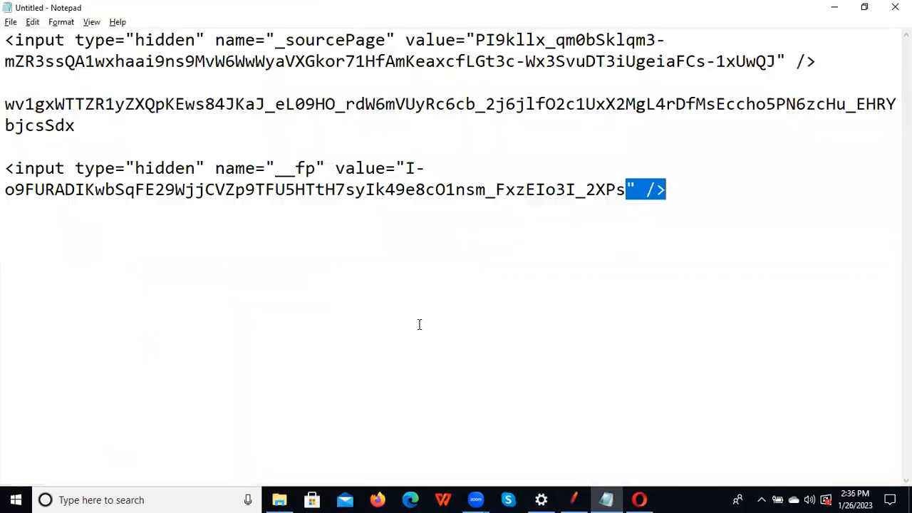
left_click(679, 188)
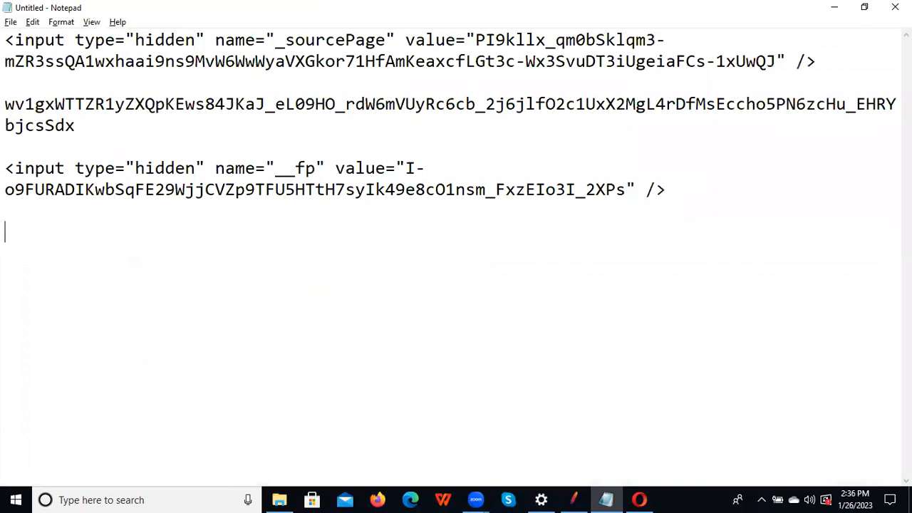
key("Return")
key("Return")
key("ctrl+v")
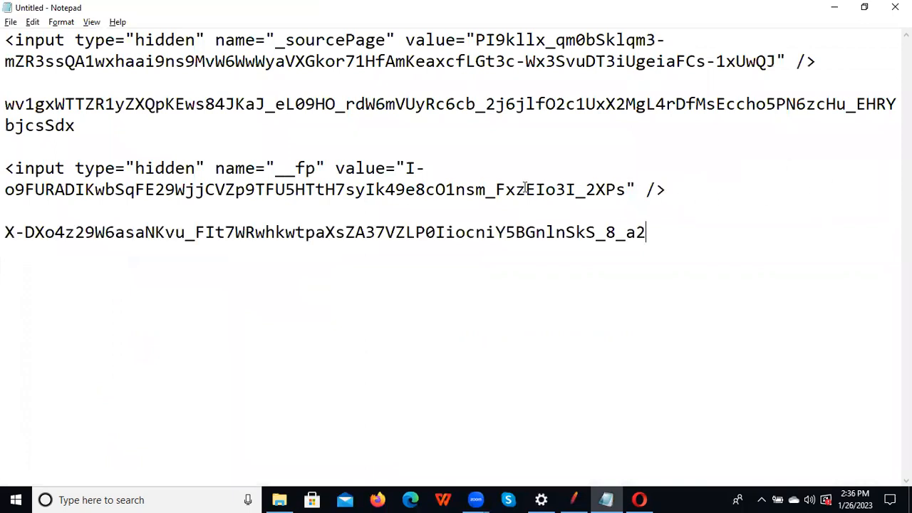
left_click(399, 168)
key("Return")
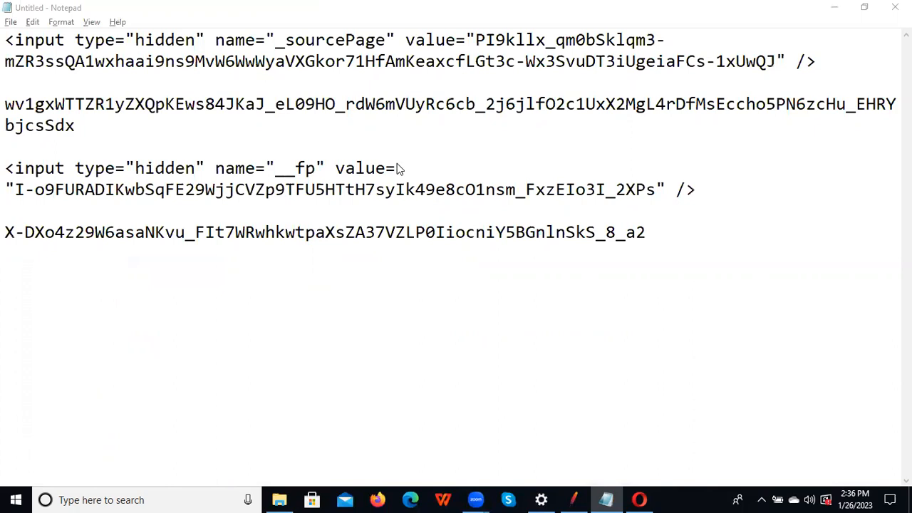
- Copy the sourcepage_Corr value from the Debug Sampler response into Notepad below the earlier _sourcePage value, and return to JMeter
key("alt+Tab")
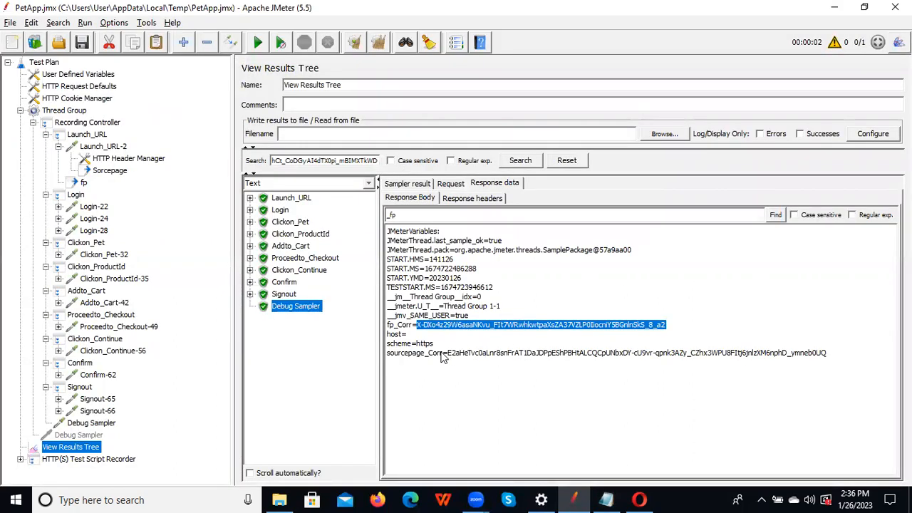
left_click_drag(443, 354, 827, 360)
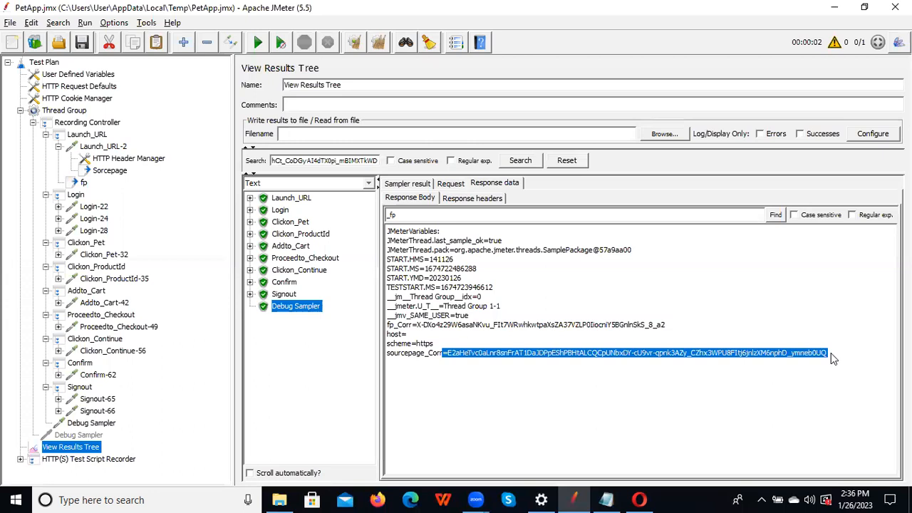
key("alt+Tab")
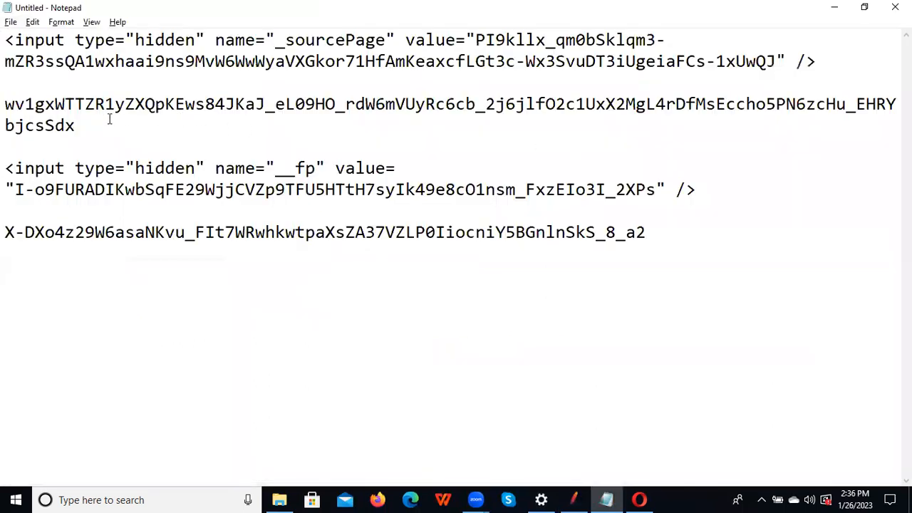
key("Return")
key("Return")
type("=E2aHeTvc0aLnr8snFrAT1DaJDPpEShPBHtALCQCpUNbxDY-cU9vr-qpnk3AZy_CZhx3WPU8FItj6jnlzXM6nphD_ymneb0UQ")
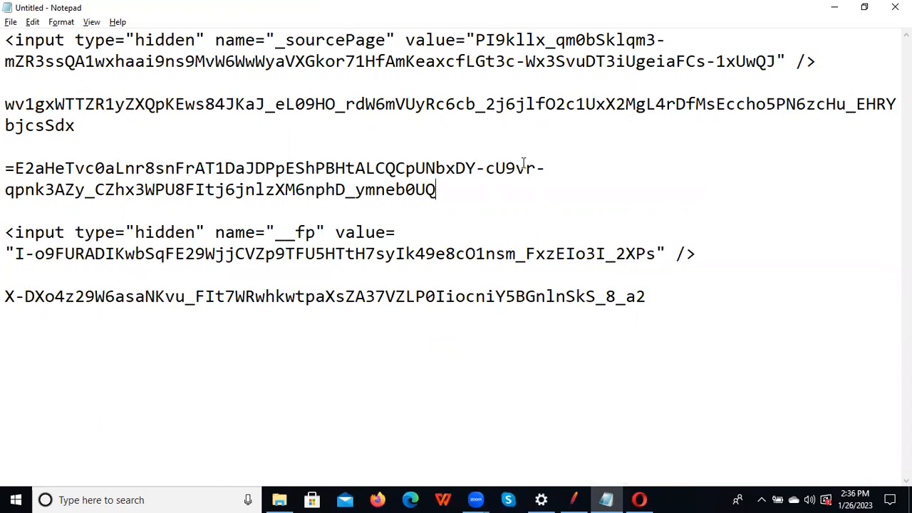
left_click(833, 7)
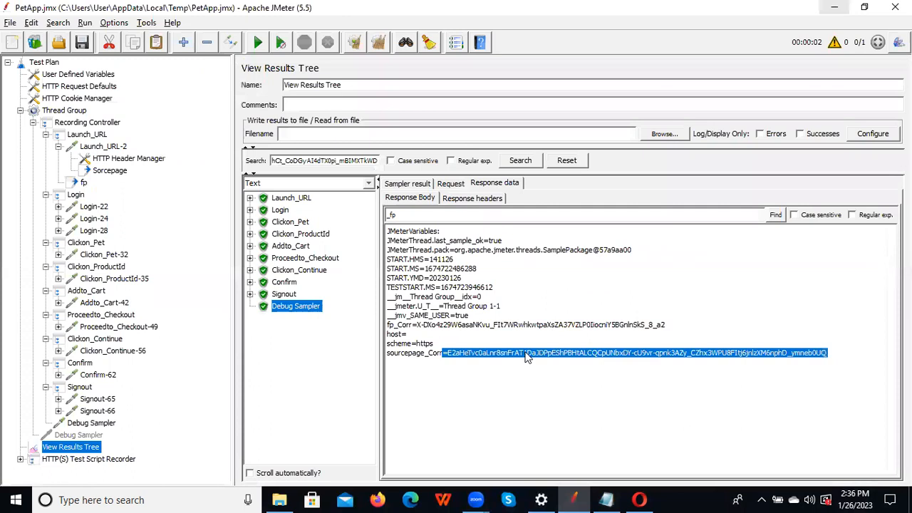
- Check the Login-28 and Clickon_Pet-32 request parameters and copy the categoryId value FISH from Clickon_Pet-32
left_click(94, 231)
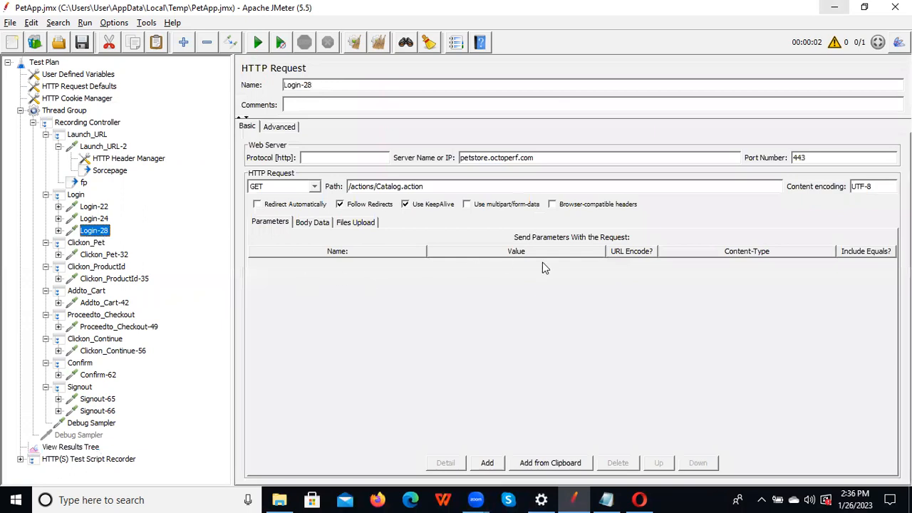
left_click(103, 254)
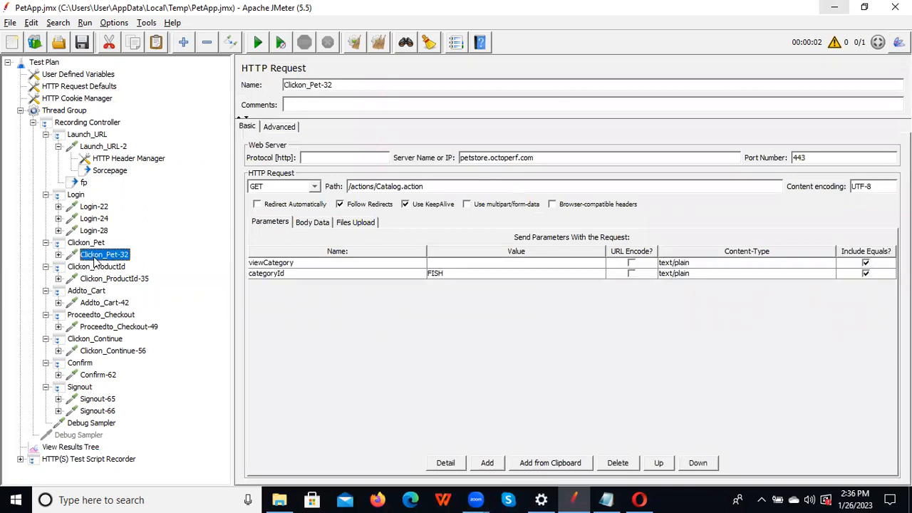
double_click(444, 275)
left_click_drag(445, 275, 425, 278)
key("ctrl+c")
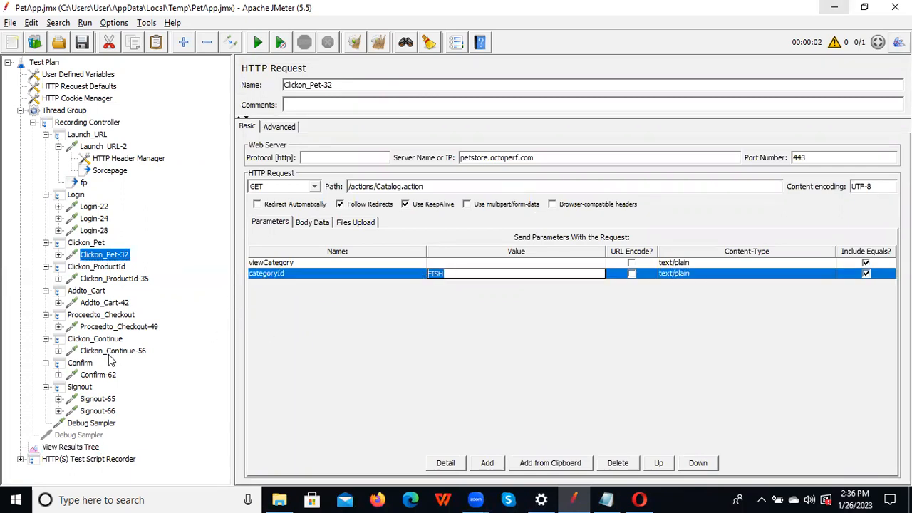
- Search the View Results Tree for FISH in place of the old search term
left_click(92, 447)
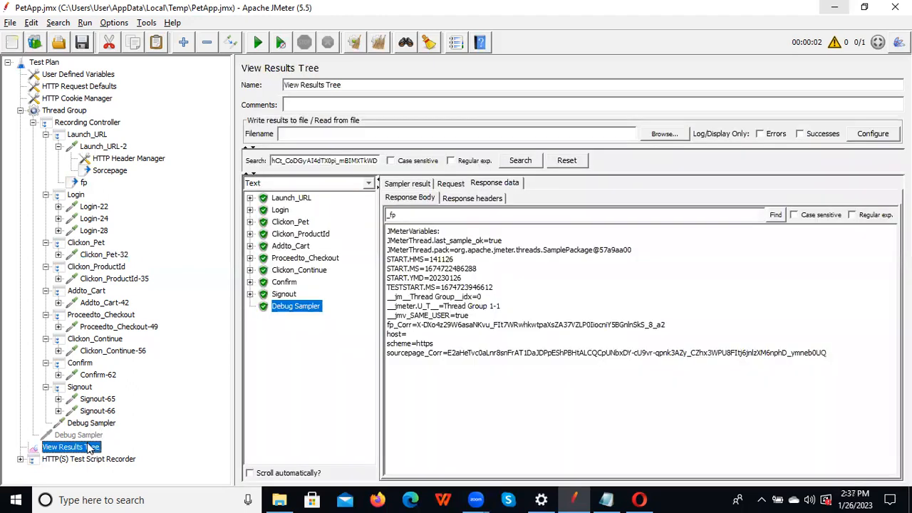
triple_click(324, 162)
key("Delete")
key("ctrl+v")
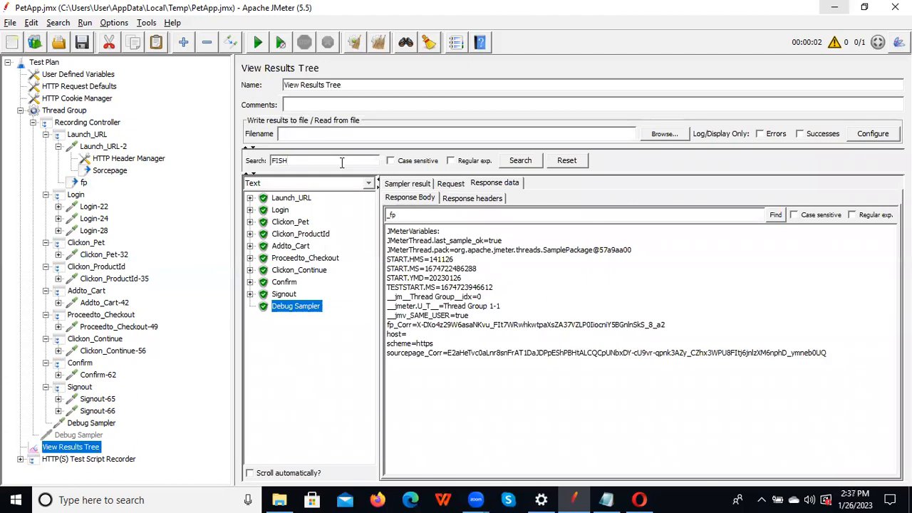
left_click(519, 161)
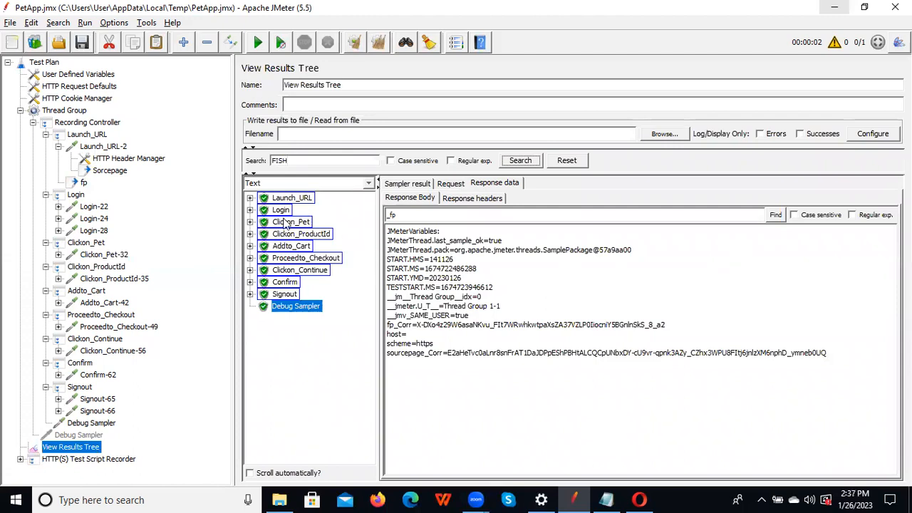
- Expand the transactions from Launch_URL through Confirm in the results to examine which samples match FISH, and display the Launch_URL-2 response
left_click(250, 198)
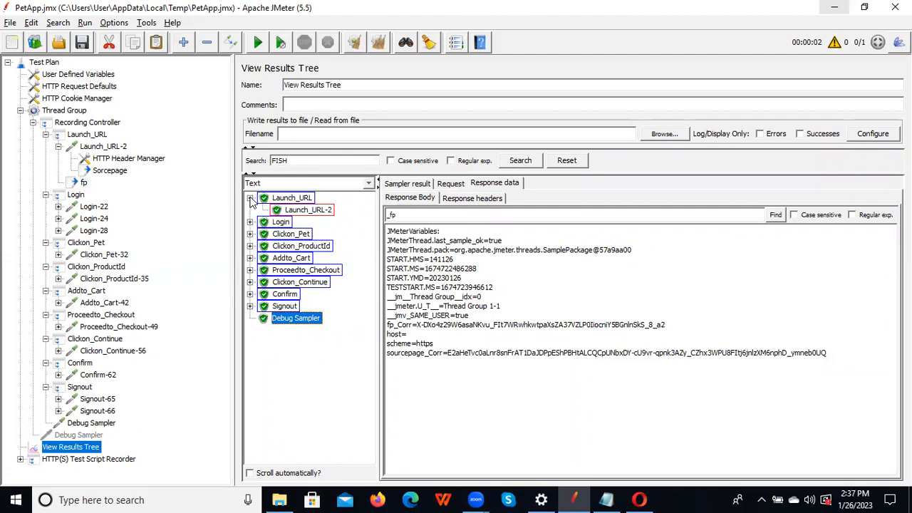
left_click(310, 210)
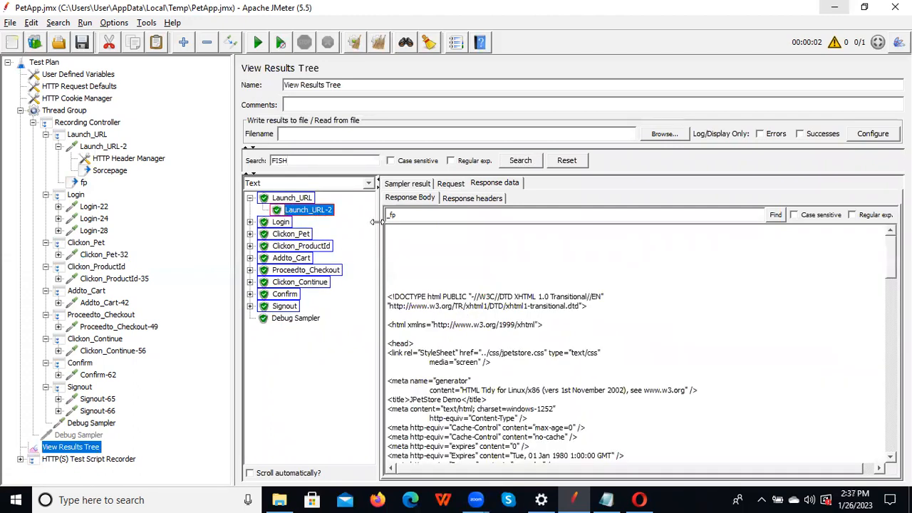
left_click(250, 222)
left_click(250, 270)
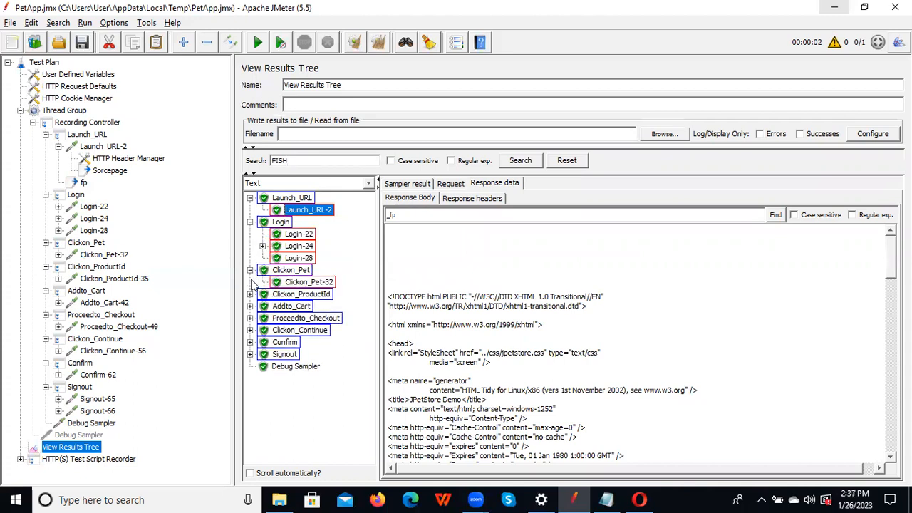
left_click(250, 294)
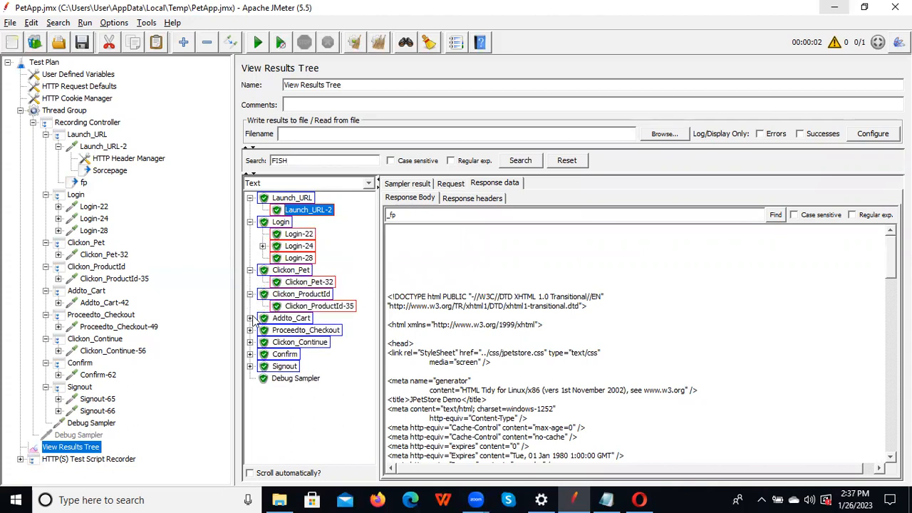
left_click(250, 318)
left_click(250, 342)
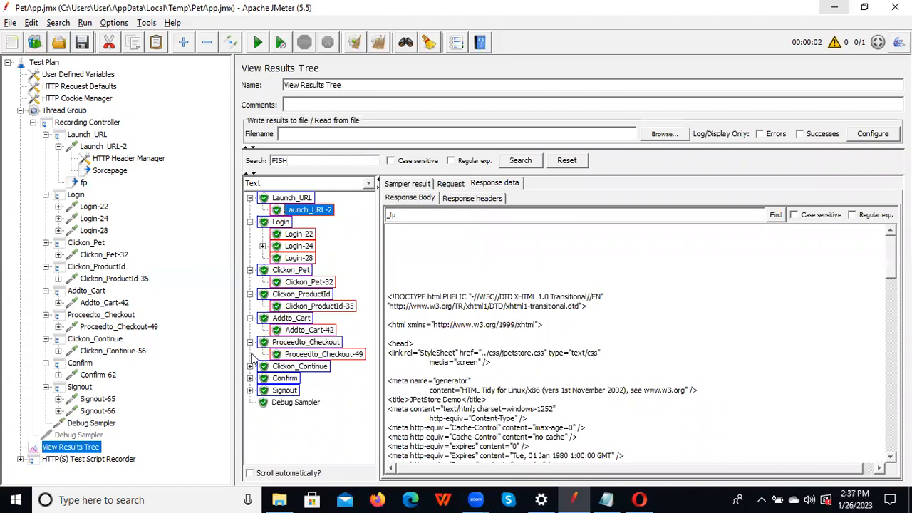
left_click(250, 366)
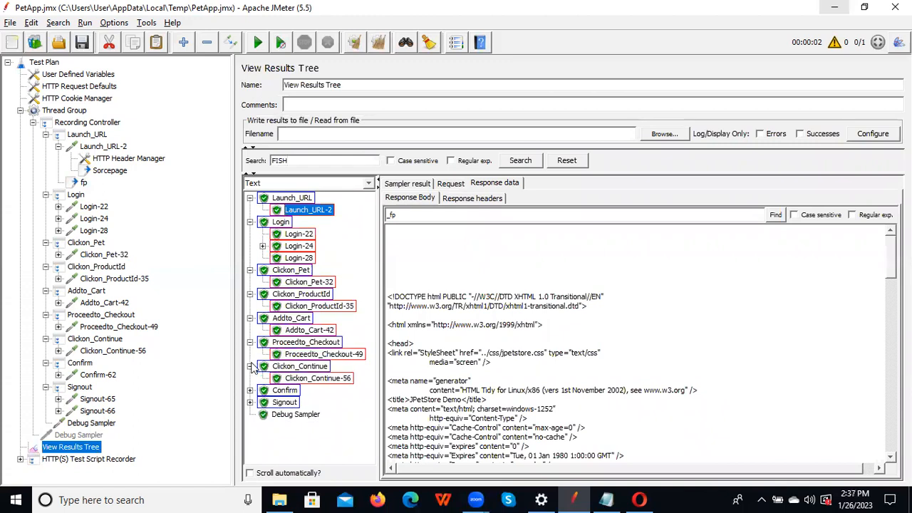
left_click(250, 390)
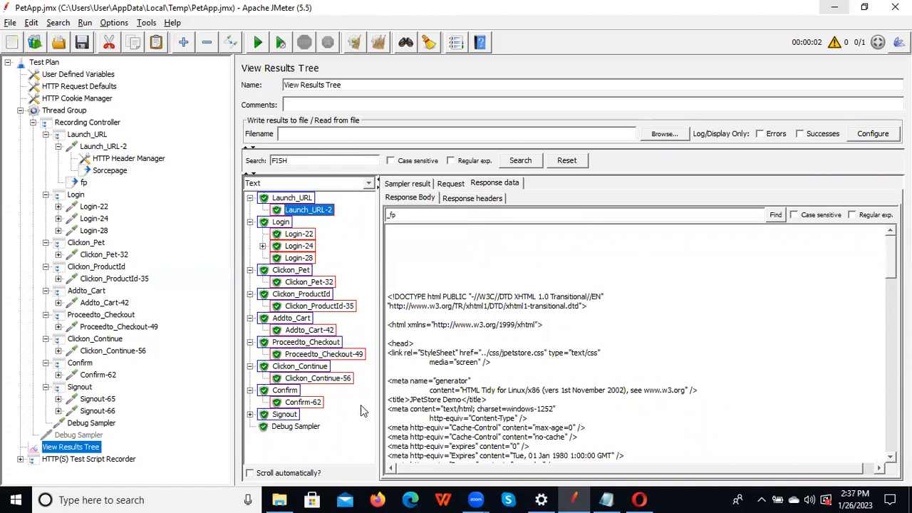
- Find FISH in the Launch_URL-2 response body and examine the categoryId link around it
left_click_drag(423, 217, 388, 215)
type("F")
left_click(777, 216)
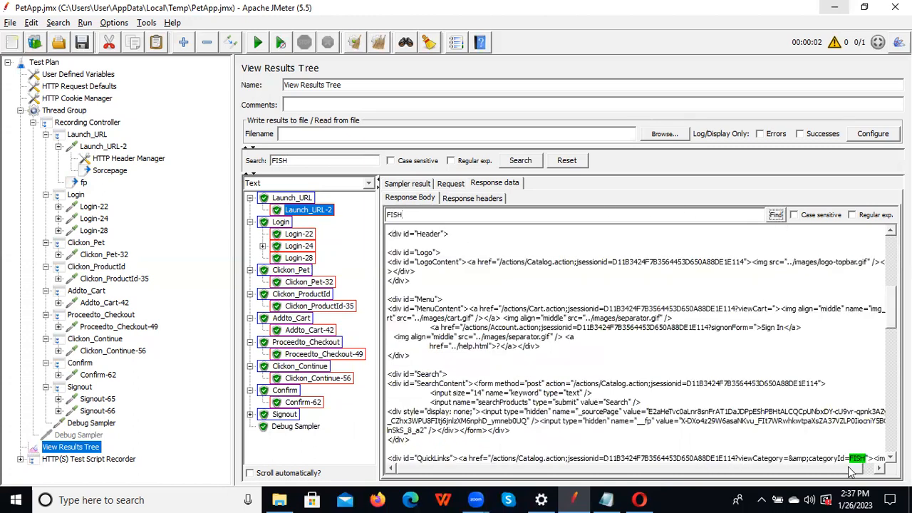
scroll(850, 470, "right", 1)
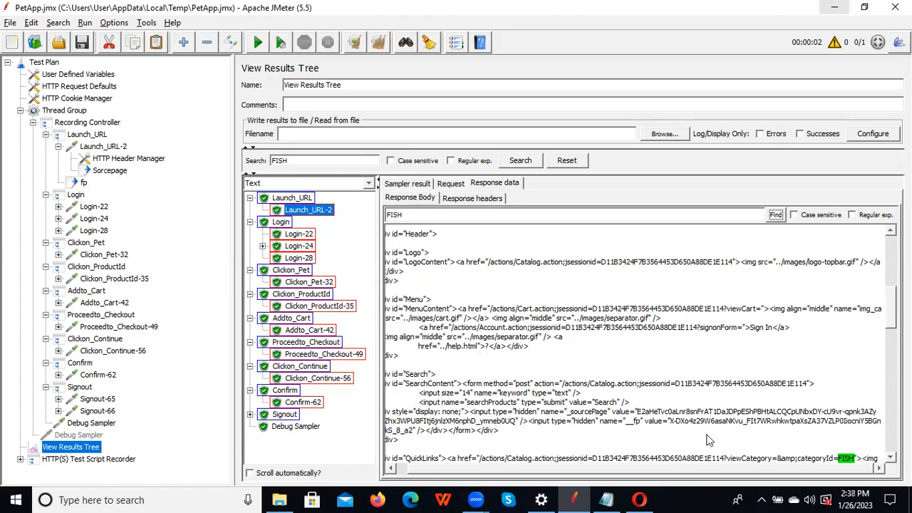
scroll(886, 327, "down", 5)
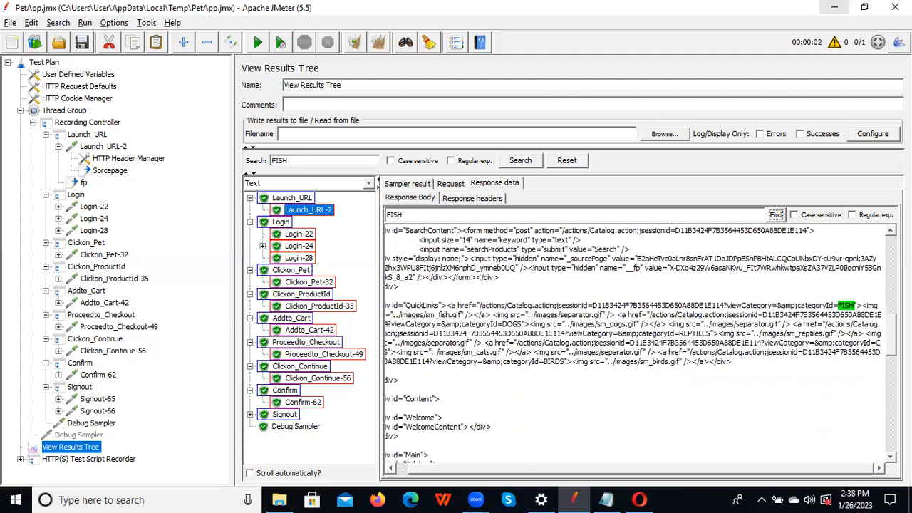
scroll(886, 327, "up", 3)
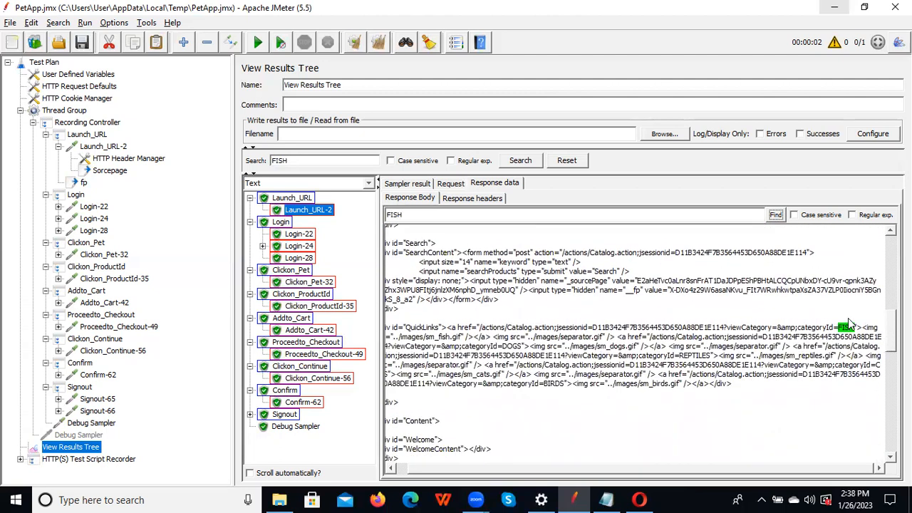
- Copy categoryId=FISH"> from the response body into Notepad below the __fp values, and return to JMeter
left_click_drag(797, 329, 846, 331)
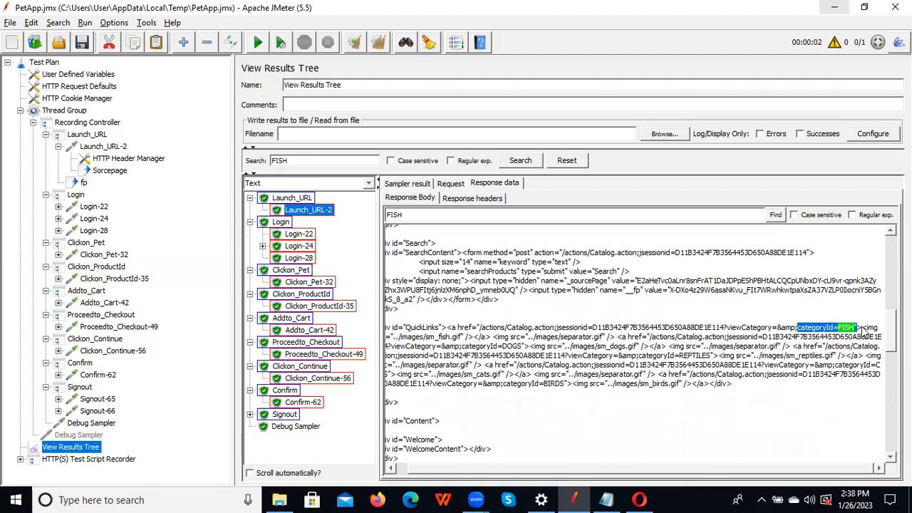
left_click_drag(864, 332, 865, 333)
key("ctrl+c")
key("alt+Tab")
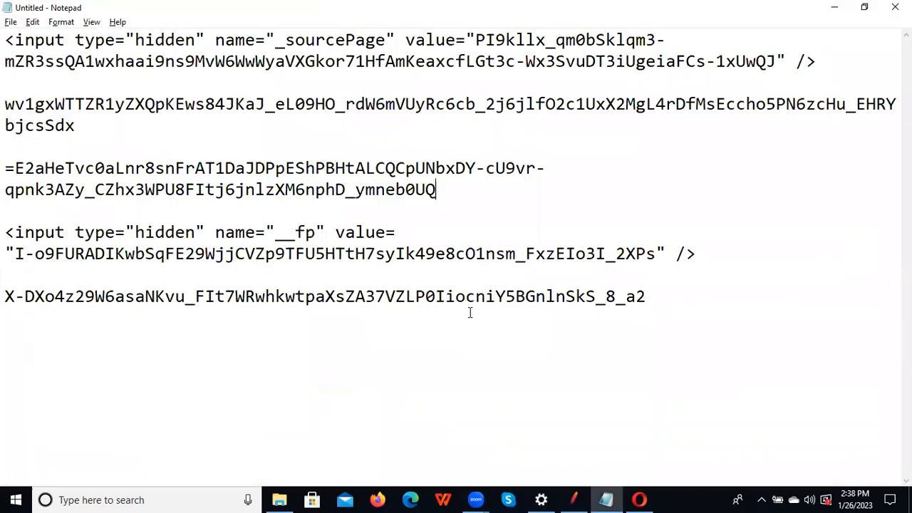
left_click(682, 296)
key("Return")
key("Return")
key("Return")
key("ctrl+v")
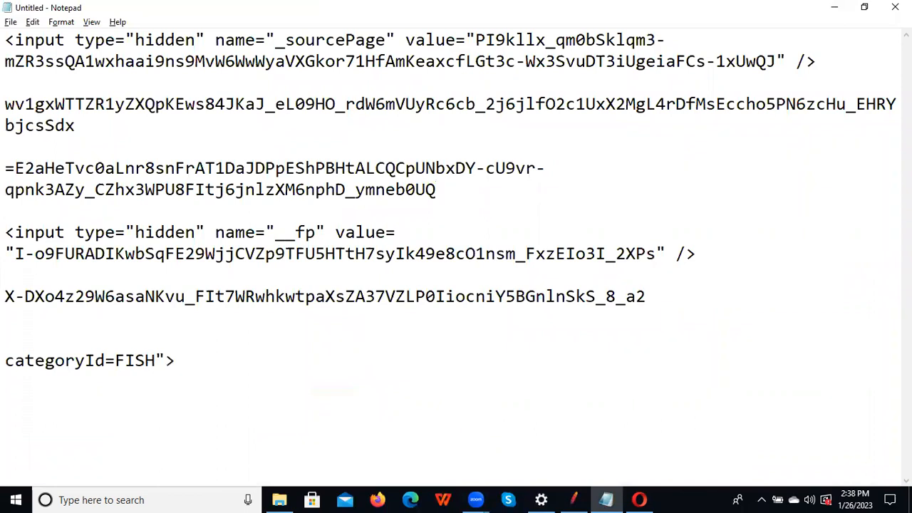
key("alt+Tab")
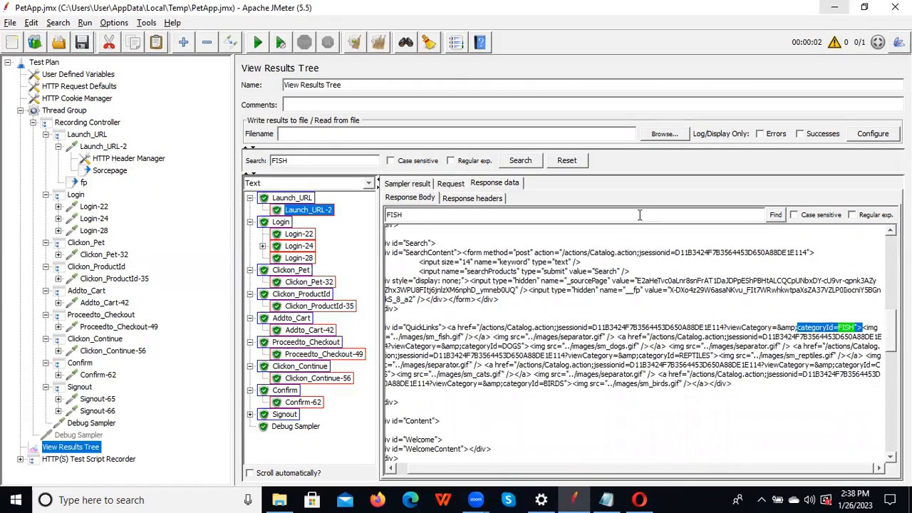
- Add a Boundary Extractor post-processor to the Launch_URL-2 request
left_click(104, 147)
right_click(104, 148)
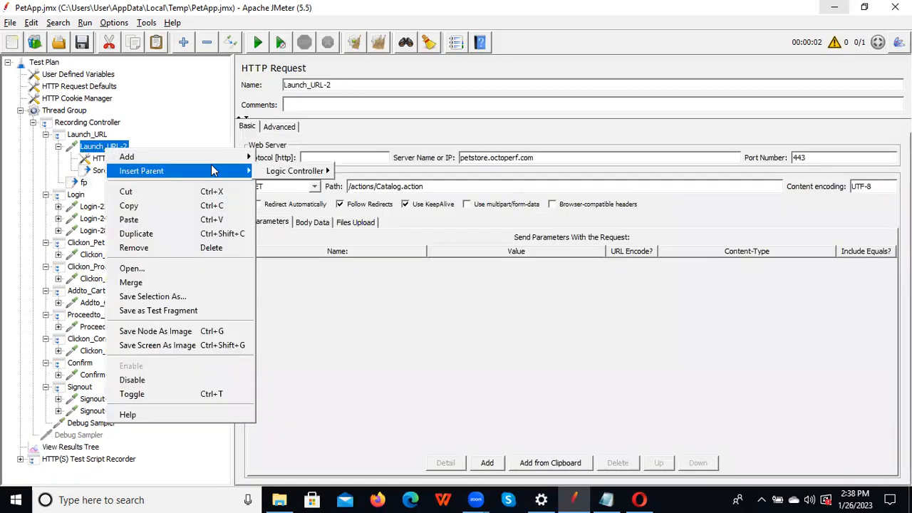
mouse_move(214, 158)
mouse_move(300, 217)
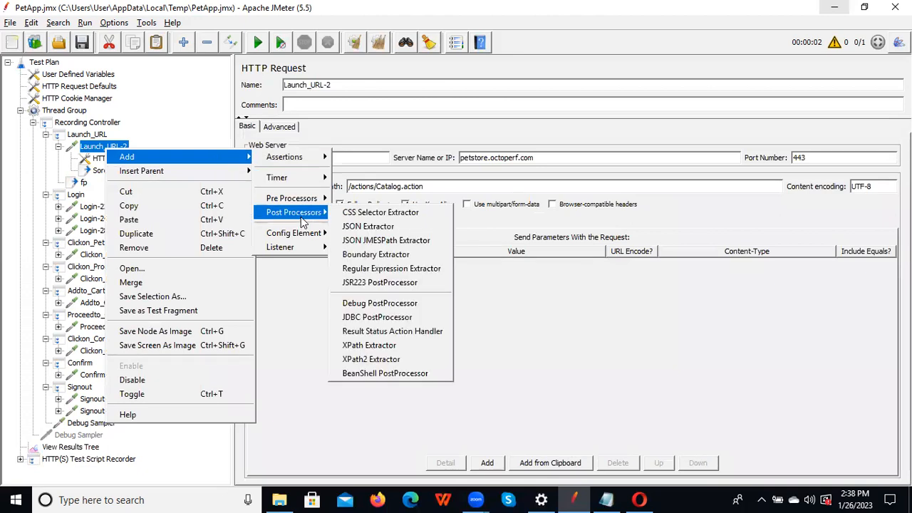
left_click(370, 261)
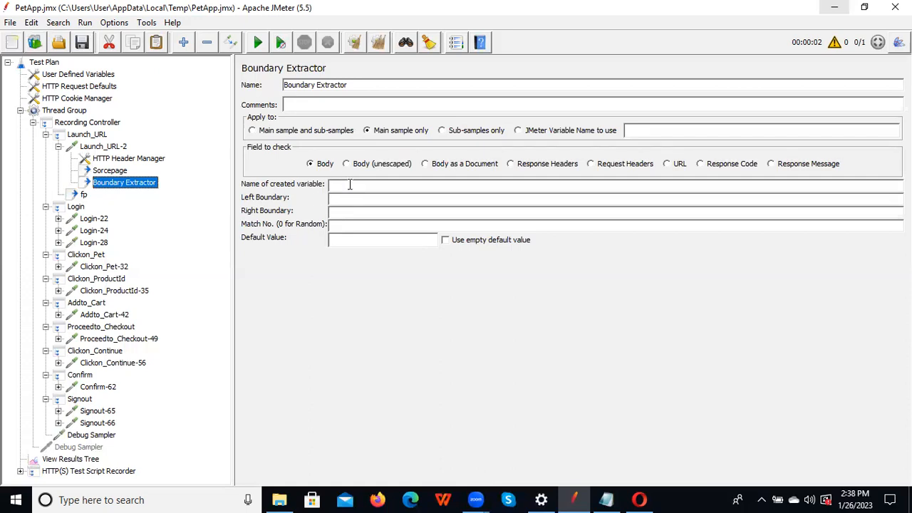
- Copy categoryId= from Notepad into the Boundary Extractor's created variable name
key("alt+Tab")
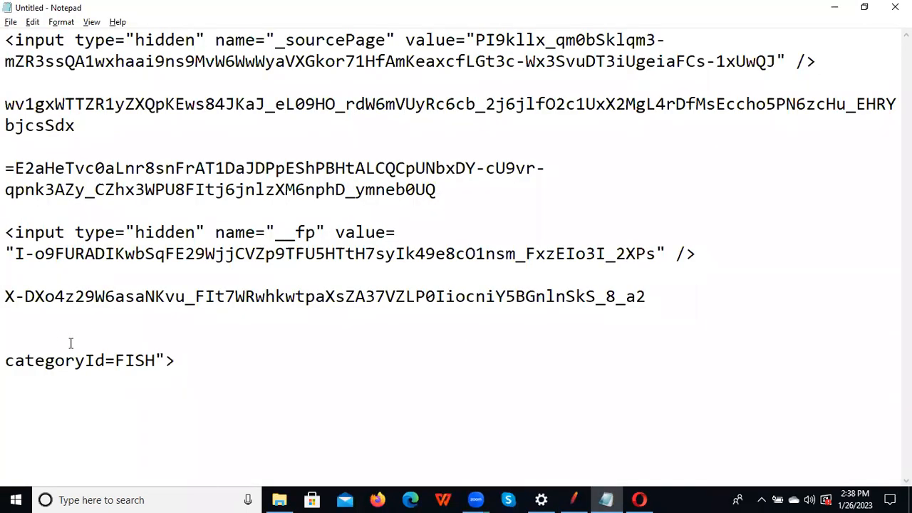
left_click_drag(115, 361, 6, 333)
key("ctrl+c")
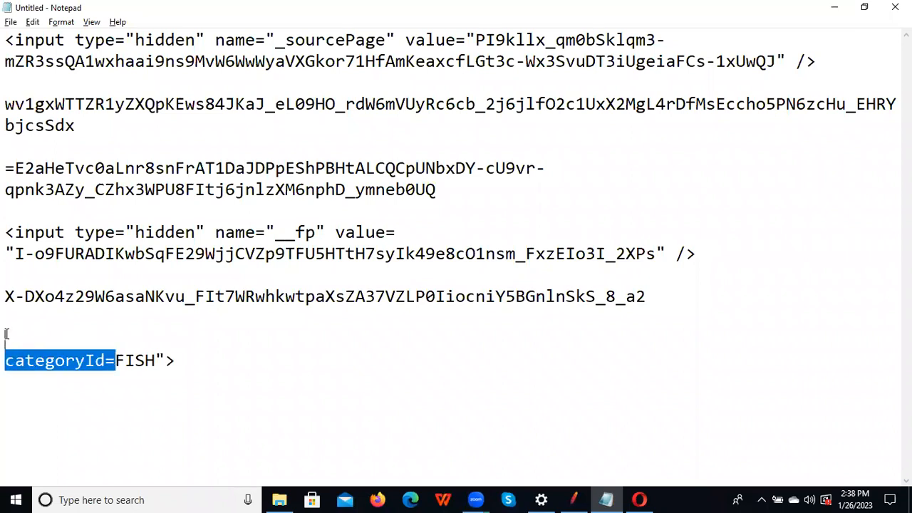
key("alt+Tab")
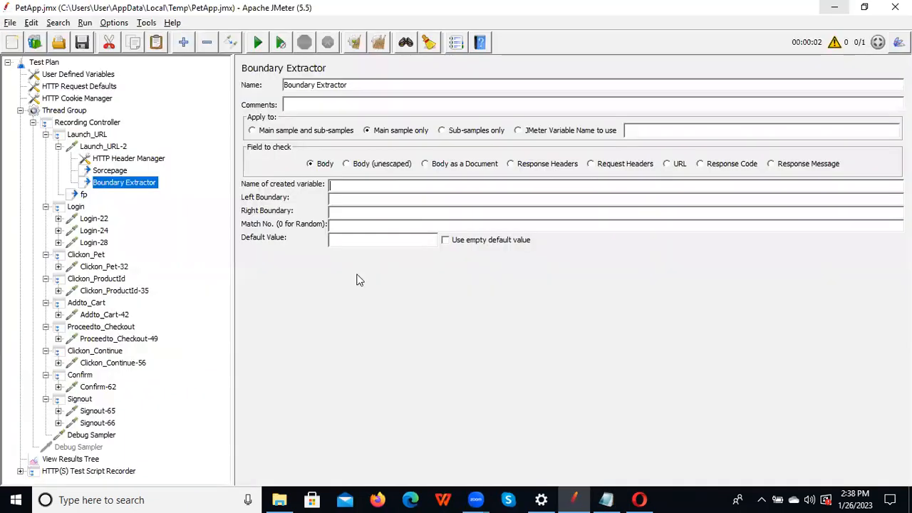
key("ctrl+v")
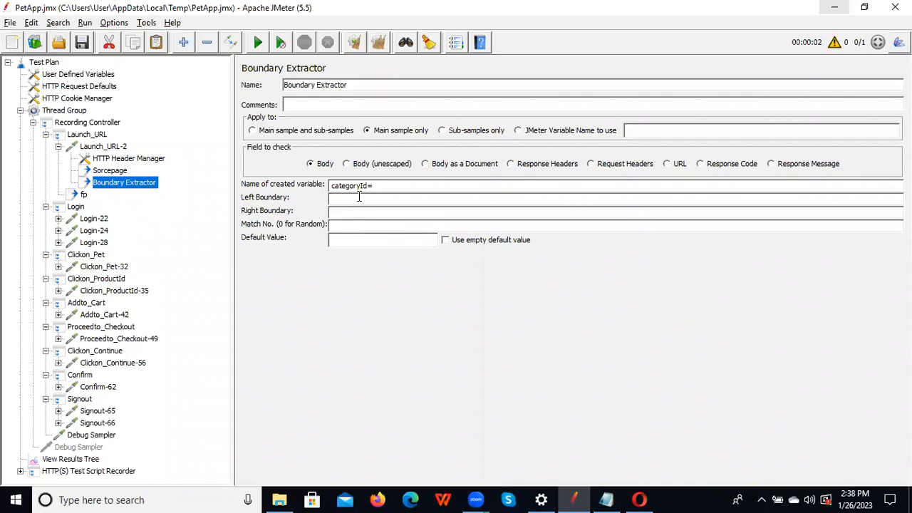
key("alt+Tab")
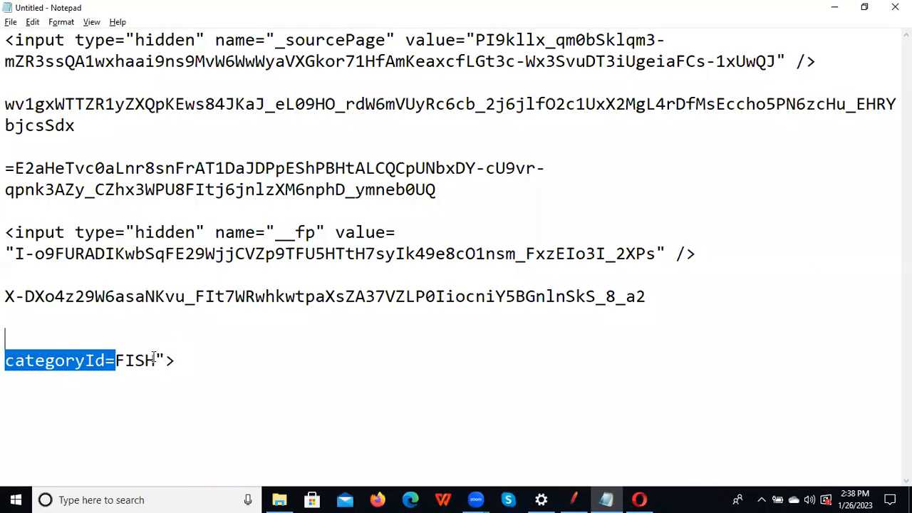
left_click_drag(155, 360, 191, 361)
key("ctrl+c")
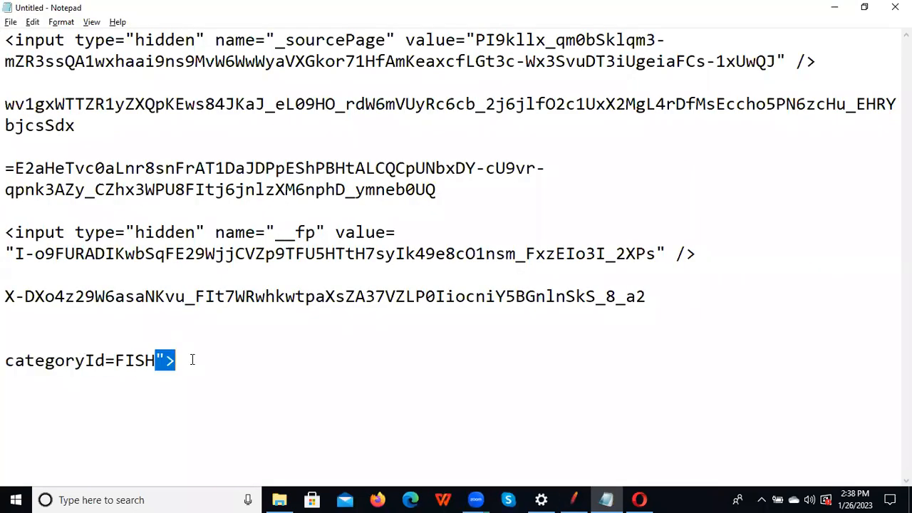
key("alt+Tab")
key("ctrl+v")
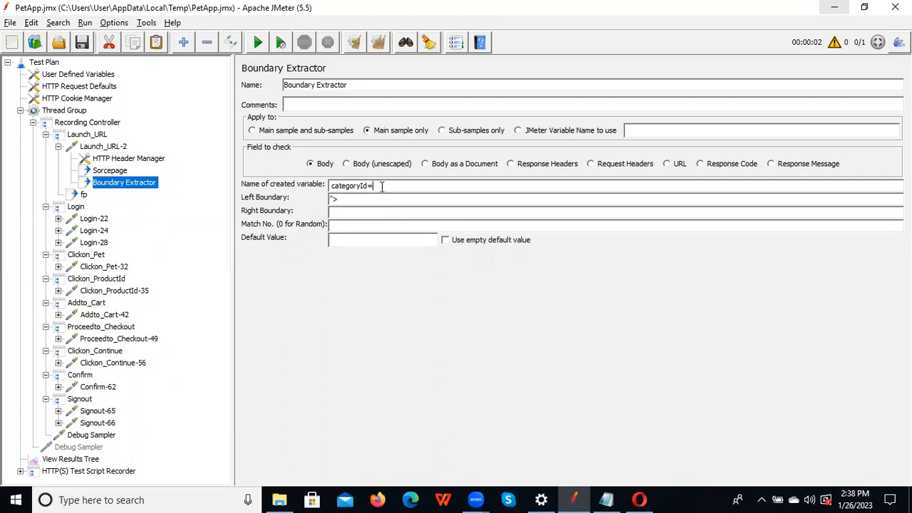
- Move categoryId= from the created variable name to the left boundary, replacing its content
left_click_drag(384, 186, 269, 185)
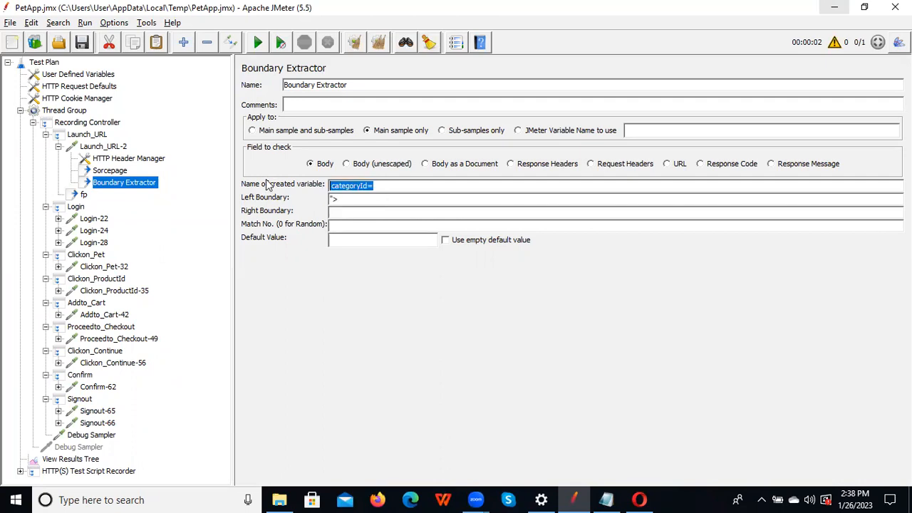
key("ctrl+x")
key("Tab")
key("ctrl+v")
- Name the extractor's created variable categoryId_Corr, reusing the categoryId text from Notepad
key("alt+Tab")
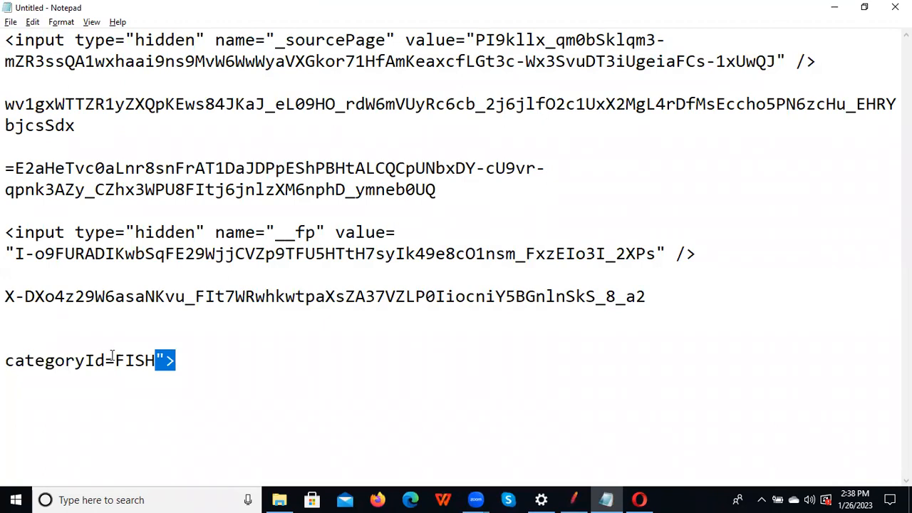
left_click_drag(112, 362, 5, 337)
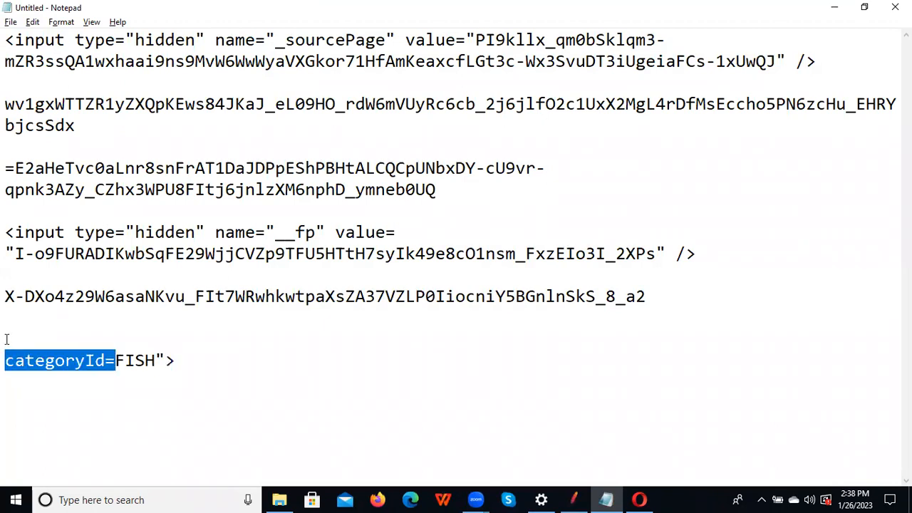
key("alt+Tab")
left_click(358, 185)
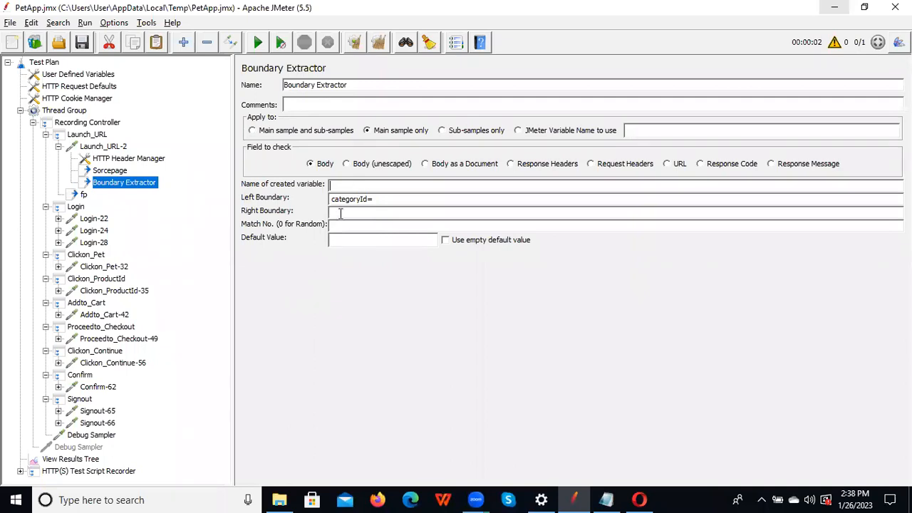
key("alt+Tab")
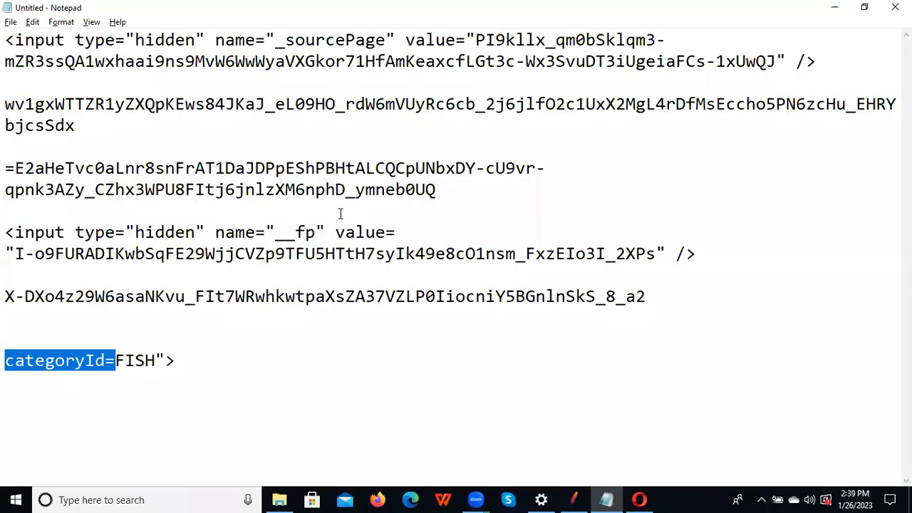
key("alt+Tab")
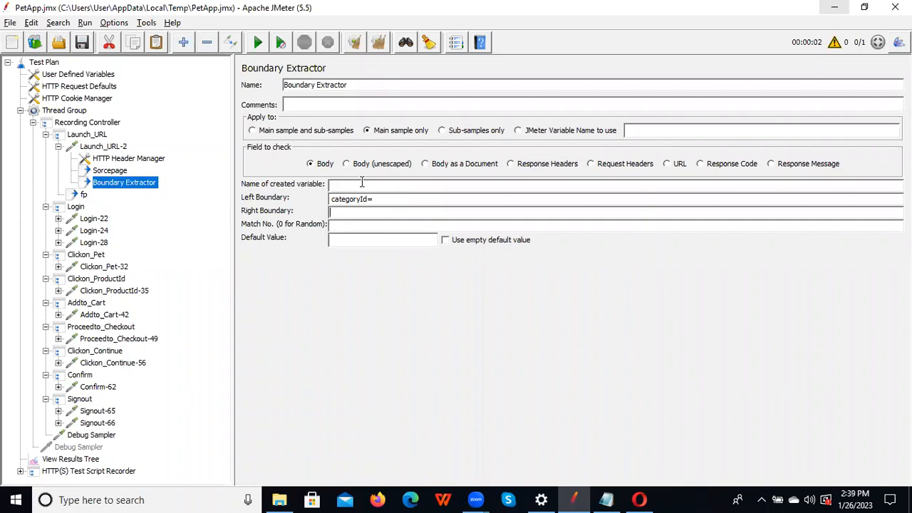
key("ctrl+v")
key("BackSpace")
type("_Corr")
- Set the extractor's right boundary to "> from Notepad, match number to 0 and default value to NotFound, and save the test plan
key("alt+Tab")
left_click_drag(155, 360, 194, 366)
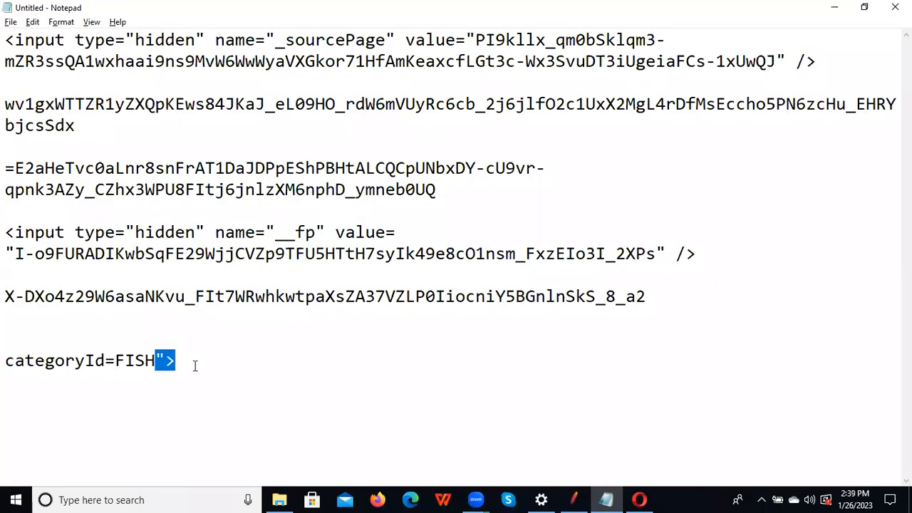
key("alt+Tab")
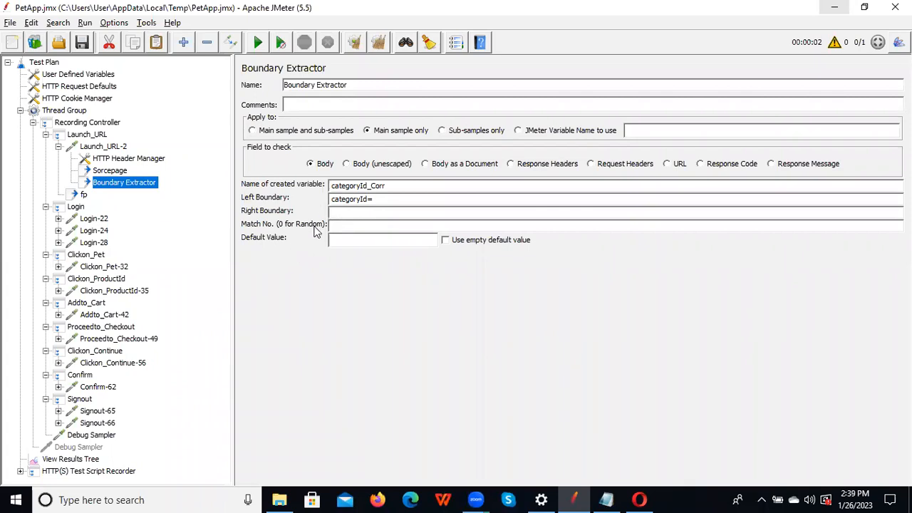
key("ctrl+v")
type("0")
left_click(348, 239)
type("NotFound")
left_click(80, 45)
- Clear the earlier results in View Results Tree and rerun the test, overwriting the existing PetApp.xml file
left_click(70, 459)
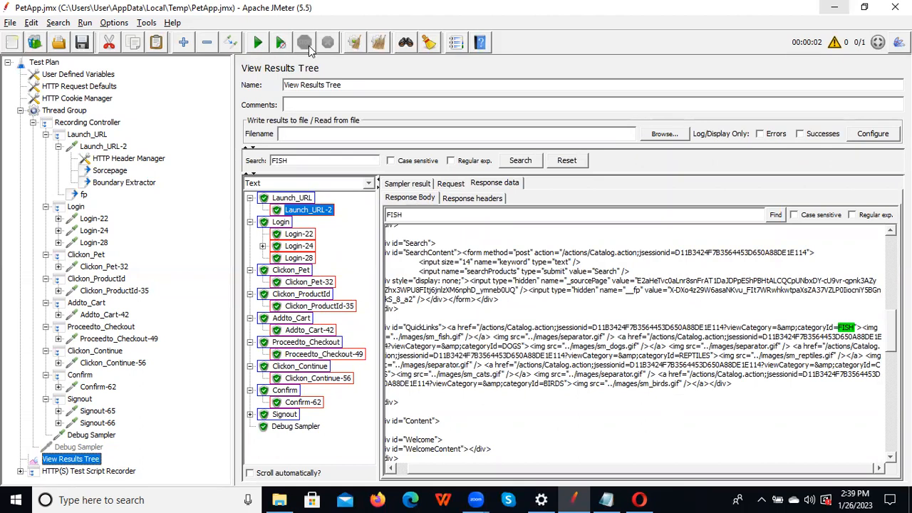
left_click(360, 43)
left_click(258, 43)
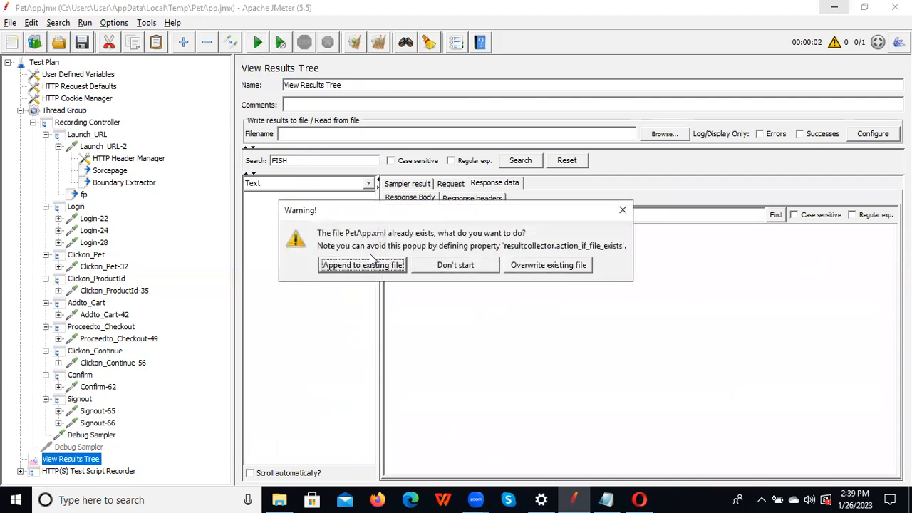
left_click(550, 265)
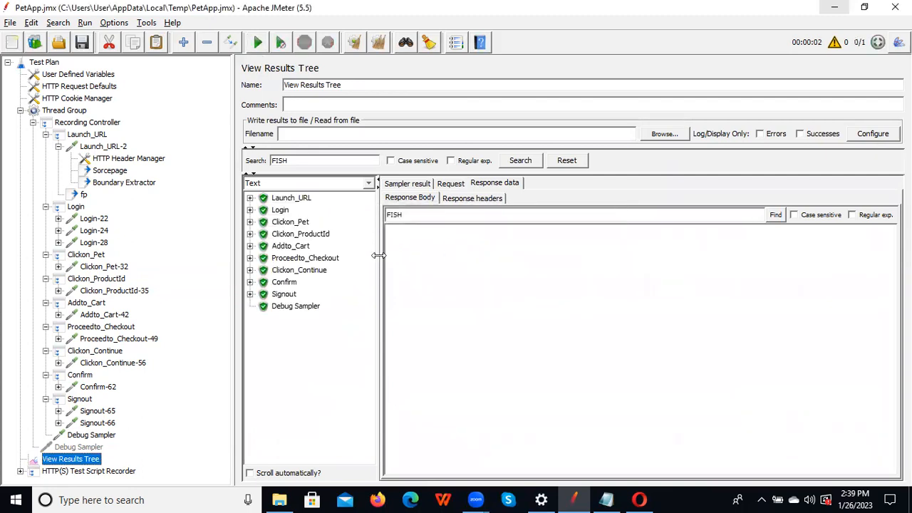
- Check categoryId_Corr among the Debug Sampler's response variables, and inspect Launch_URL-2's response body and sampler result
left_click(310, 306)
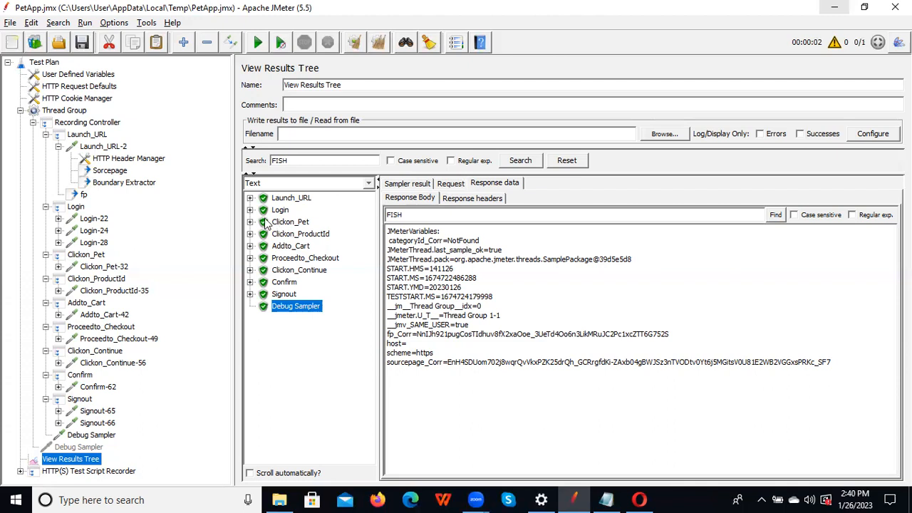
left_click(250, 199)
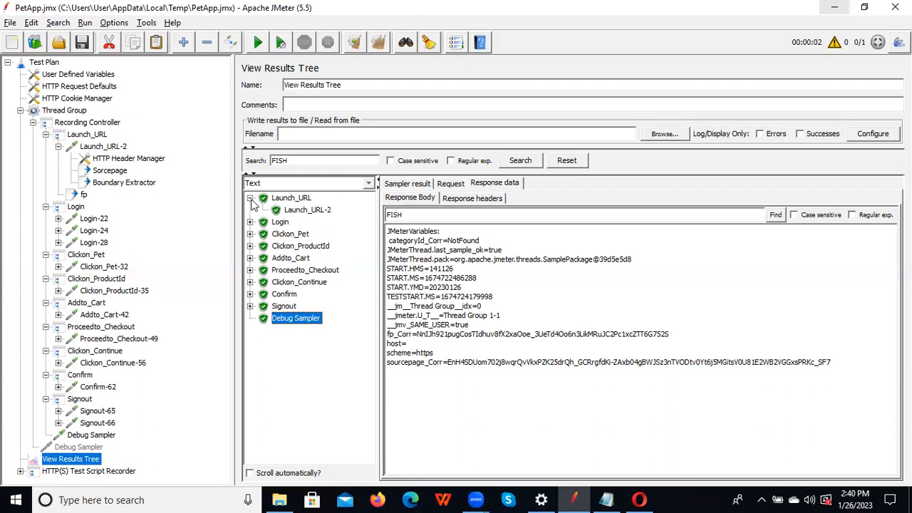
left_click(307, 210)
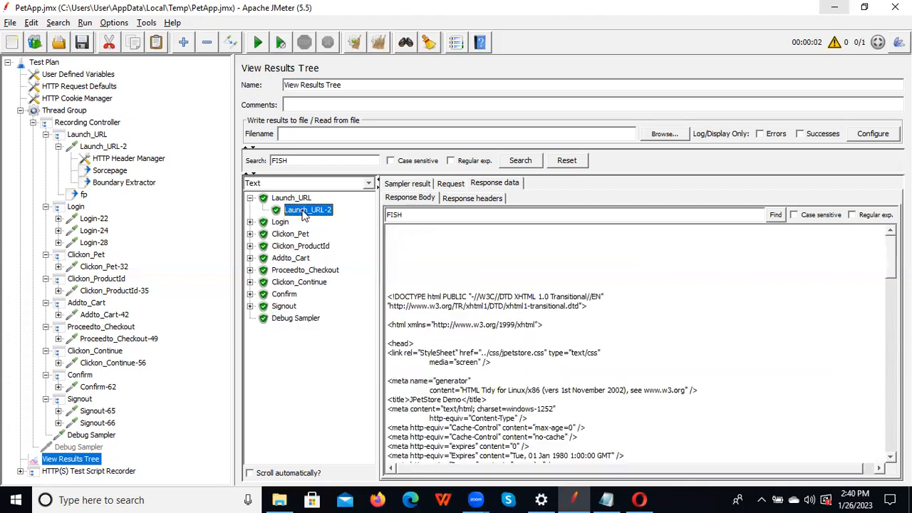
left_click(411, 202)
left_click(407, 185)
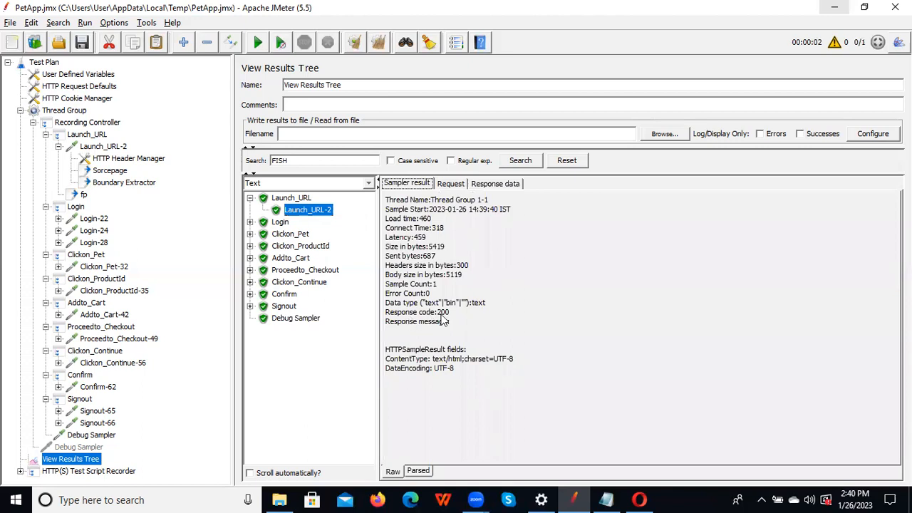
- Review the sampler results of Login, Clickon_Pet, Clickon_ProductId, Addto_Cart, Proceedto_Checkout and Clickon_Continue for their response codes
left_click(282, 223)
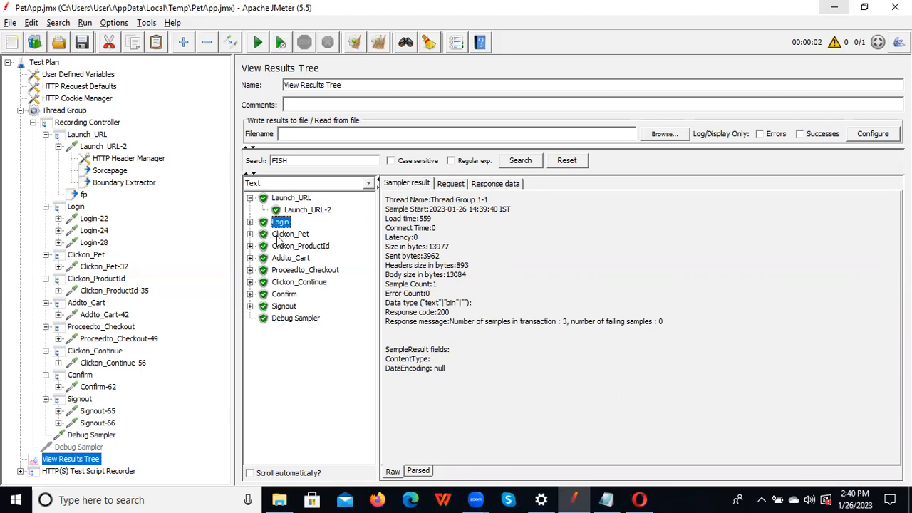
left_click(284, 235)
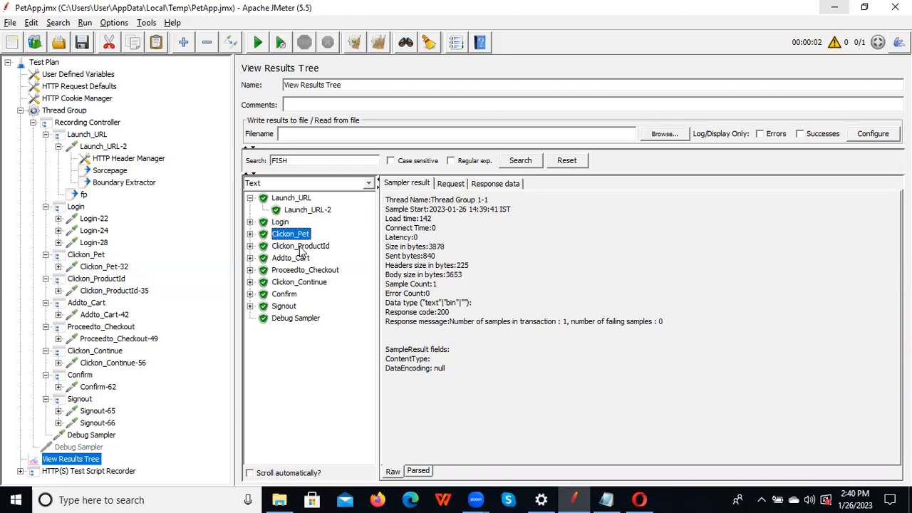
left_click(302, 247)
left_click(302, 259)
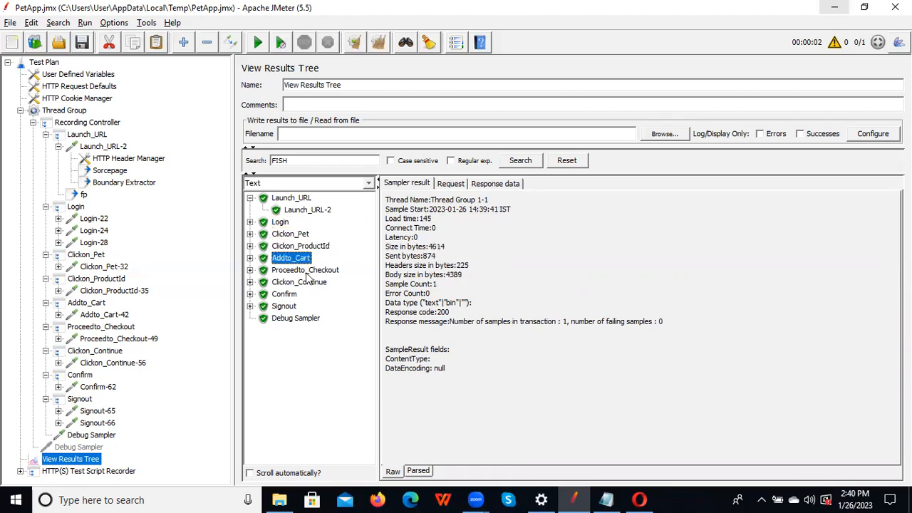
left_click(307, 272)
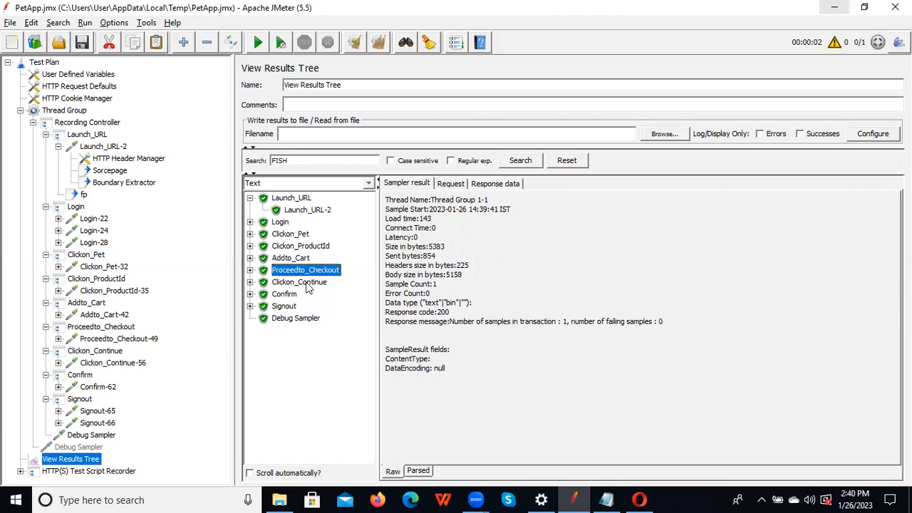
left_click(308, 285)
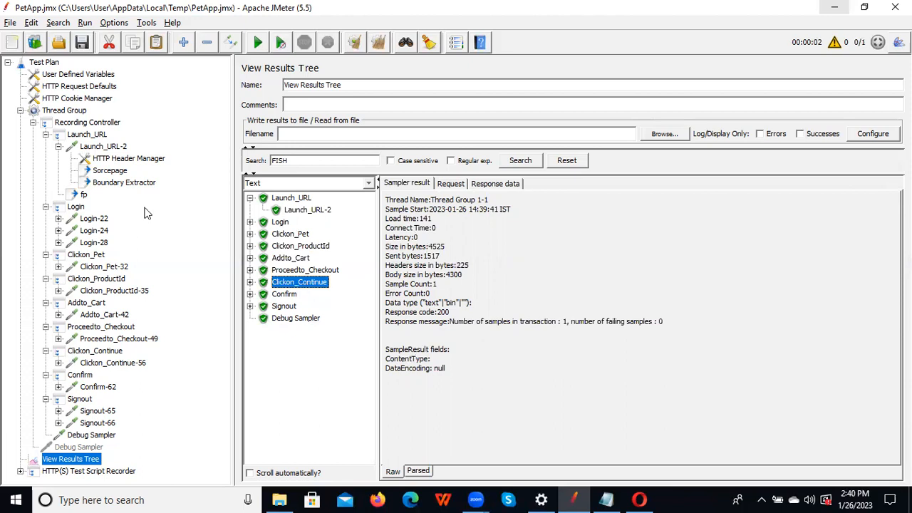
- Add a Response Assertion under the Launch_URL-2 request
left_click(86, 122)
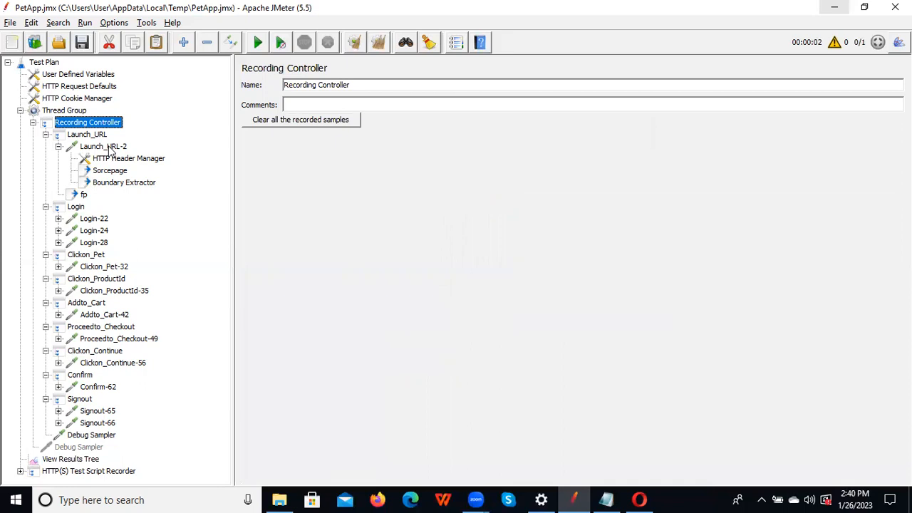
left_click(109, 147)
right_click(109, 147)
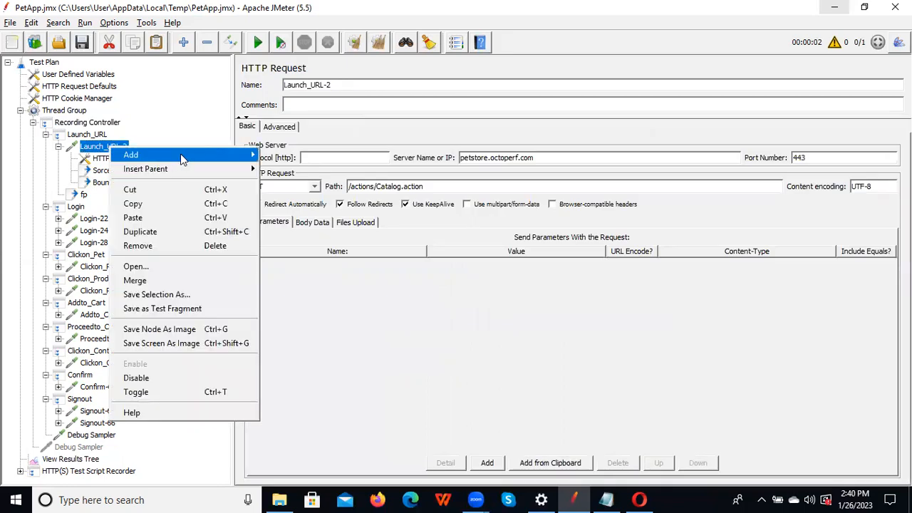
mouse_move(240, 155)
mouse_move(275, 159)
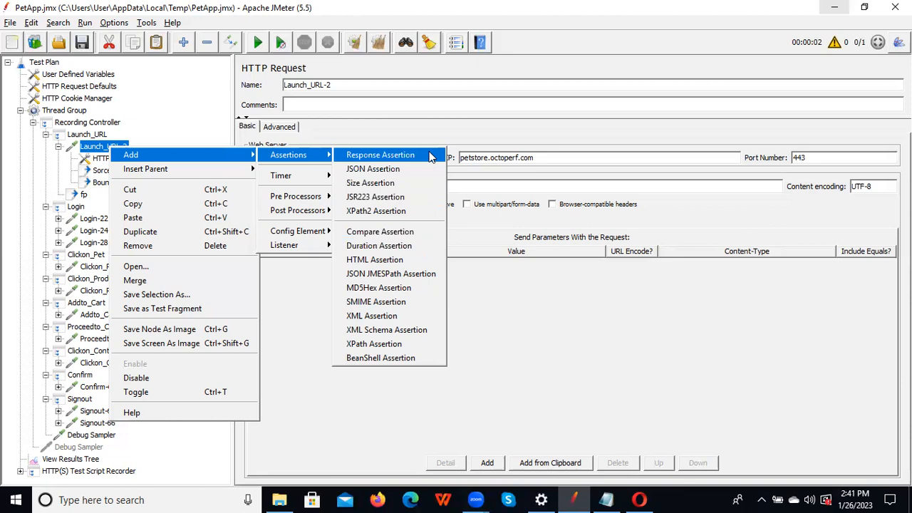
left_click(404, 158)
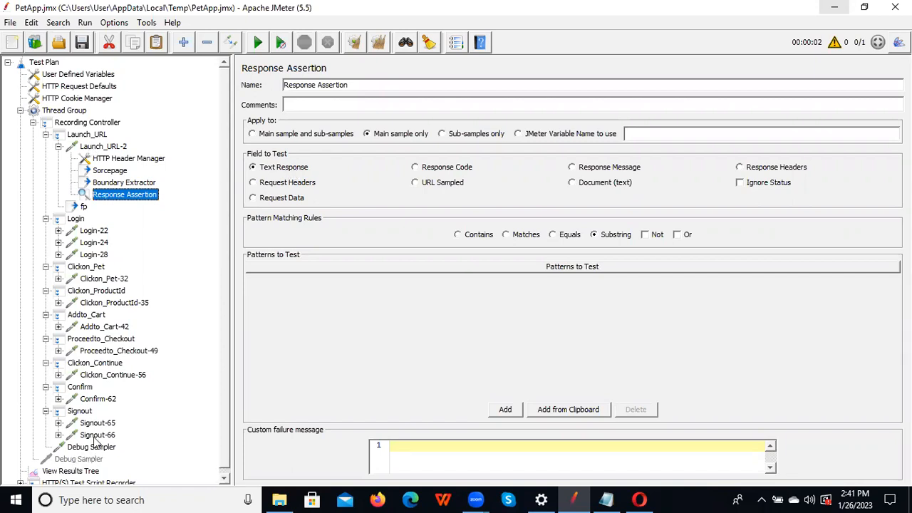
- Examine the response body of Launch_URL-2 in View Results Tree for text to assert on
left_click(79, 472)
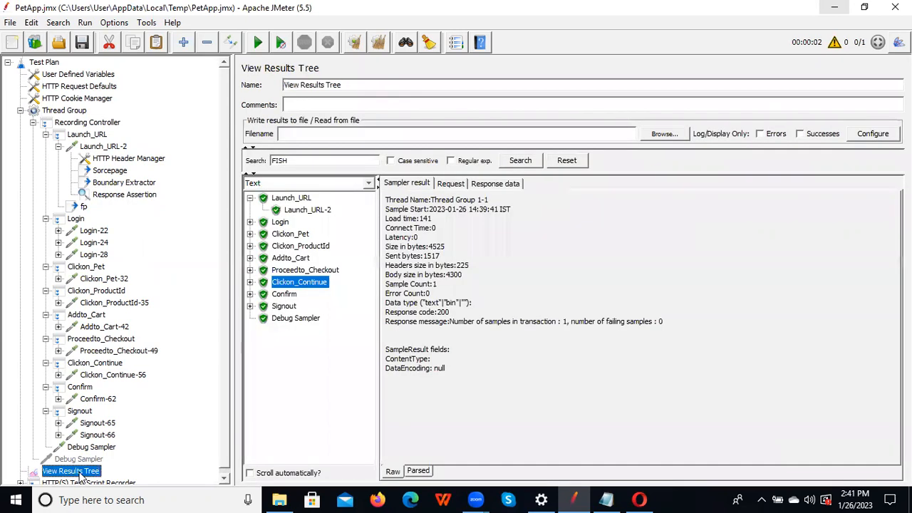
left_click(294, 212)
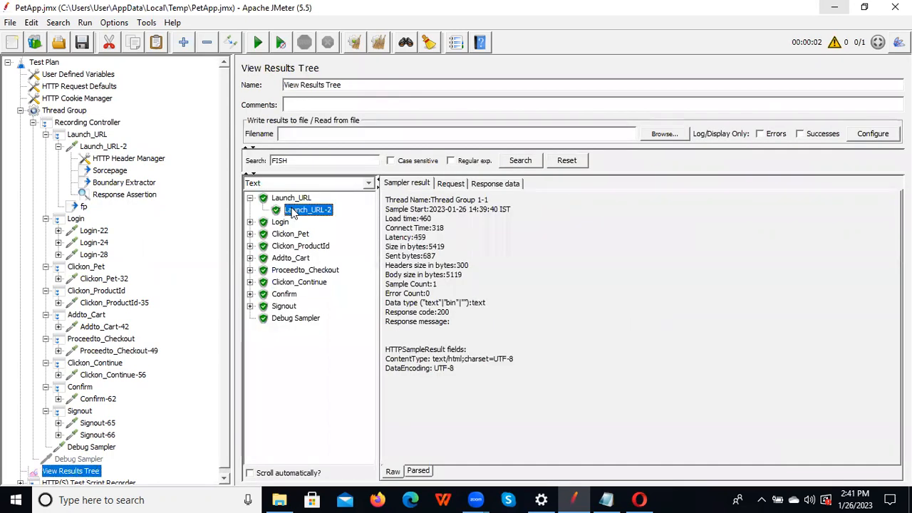
left_click(497, 184)
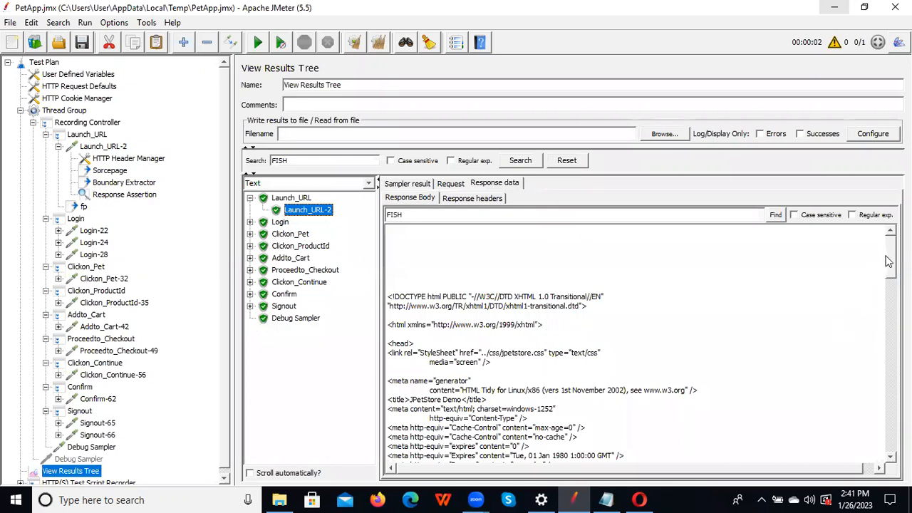
scroll(890, 257, "down", 10)
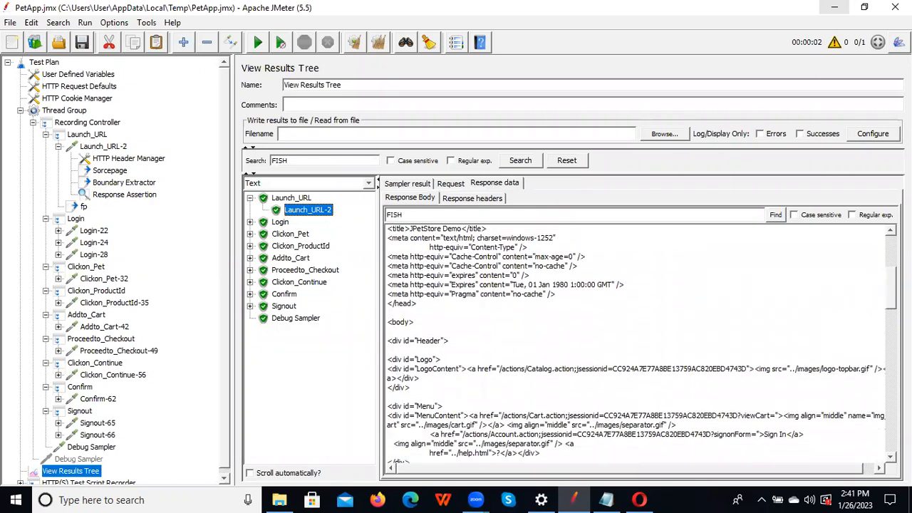